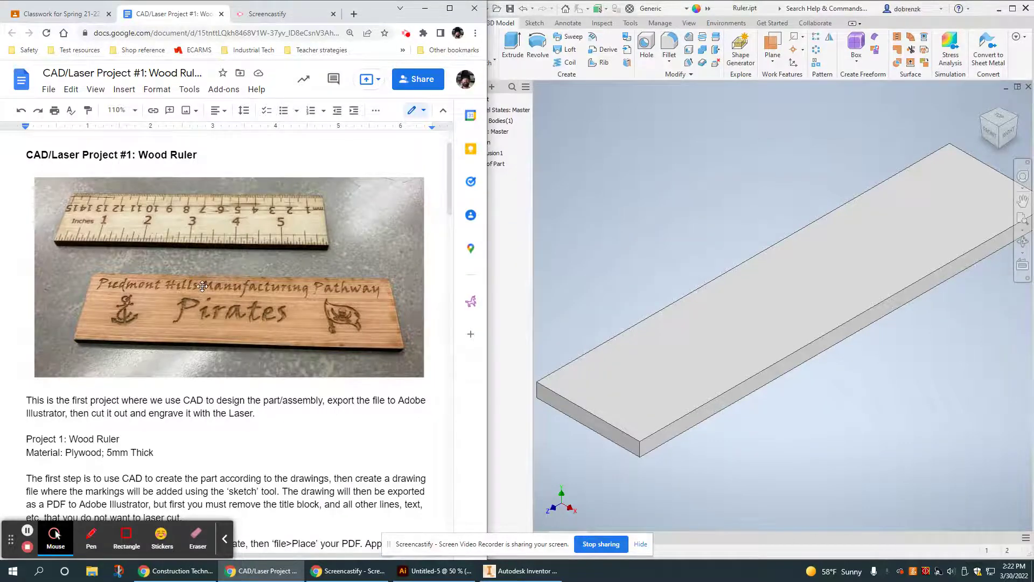
- Bring the Inventor Ruler.ipt part with its single Extrusion1 plate in front of Chrome
{"action": "scroll", "coordinate": [203, 287], "scroll_direction": "down", "scroll_amount": 11}
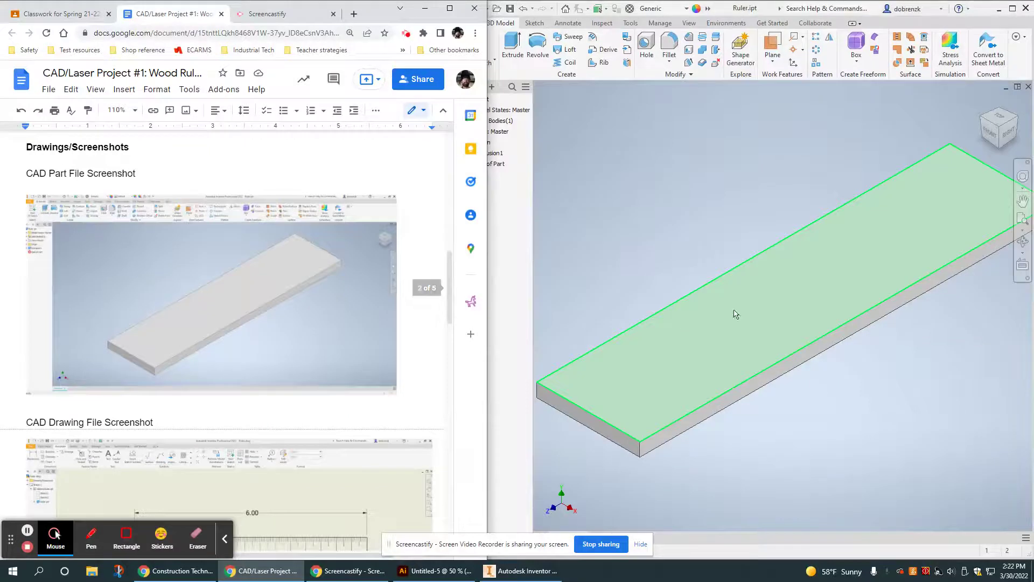
{"action": "left_click", "coordinate": [579, 216]}
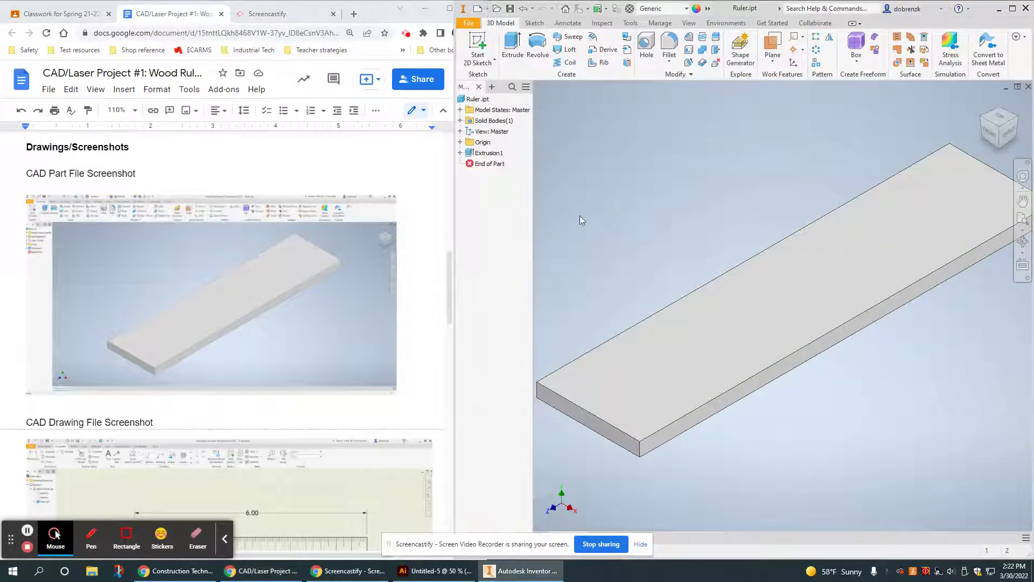
- Review Extrusion1's 6.000 × 1.500 base sketch, then switch to the Ruler.dwg drawing sheet
{"action": "left_click", "coordinate": [460, 153]}
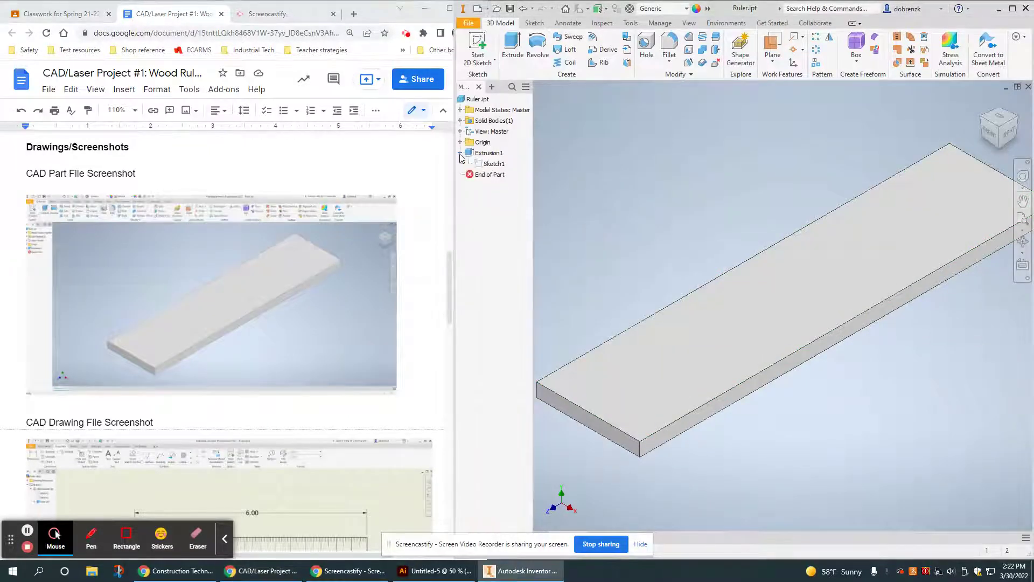
{"action": "double_click", "coordinate": [492, 164]}
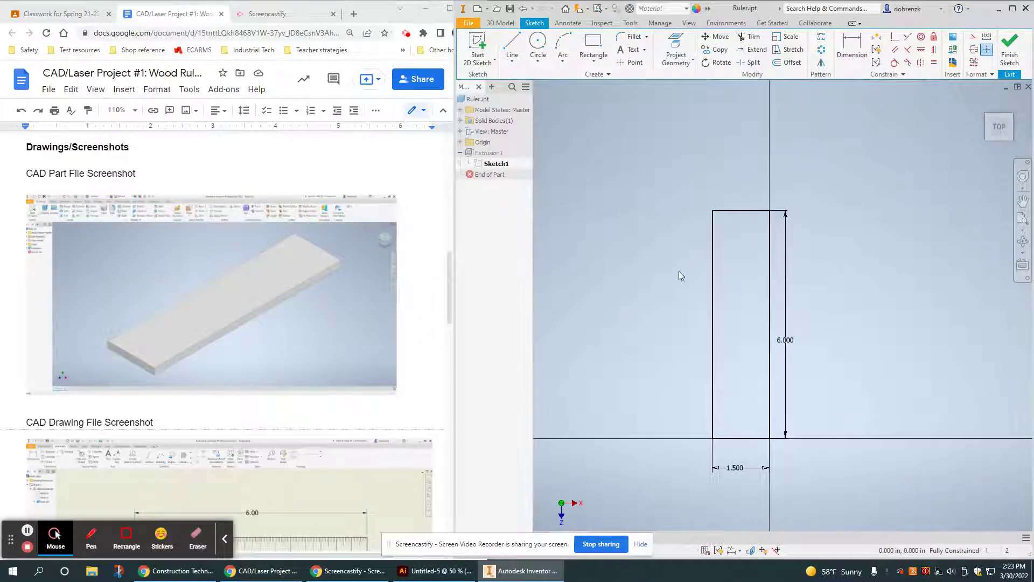
{"action": "left_click", "coordinate": [1010, 47]}
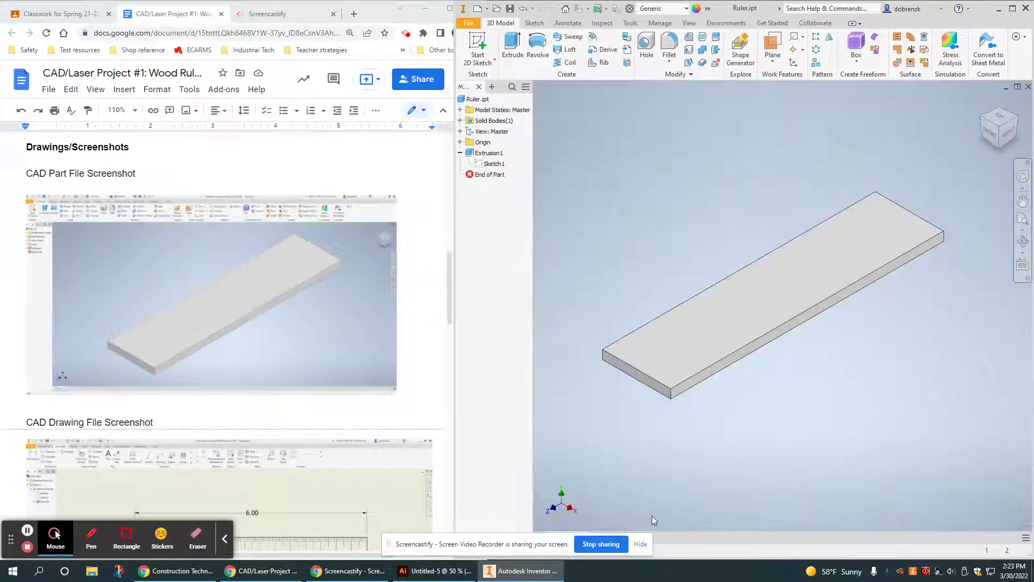
{"action": "left_click", "coordinate": [640, 544]}
{"action": "left_click", "coordinate": [598, 537]}
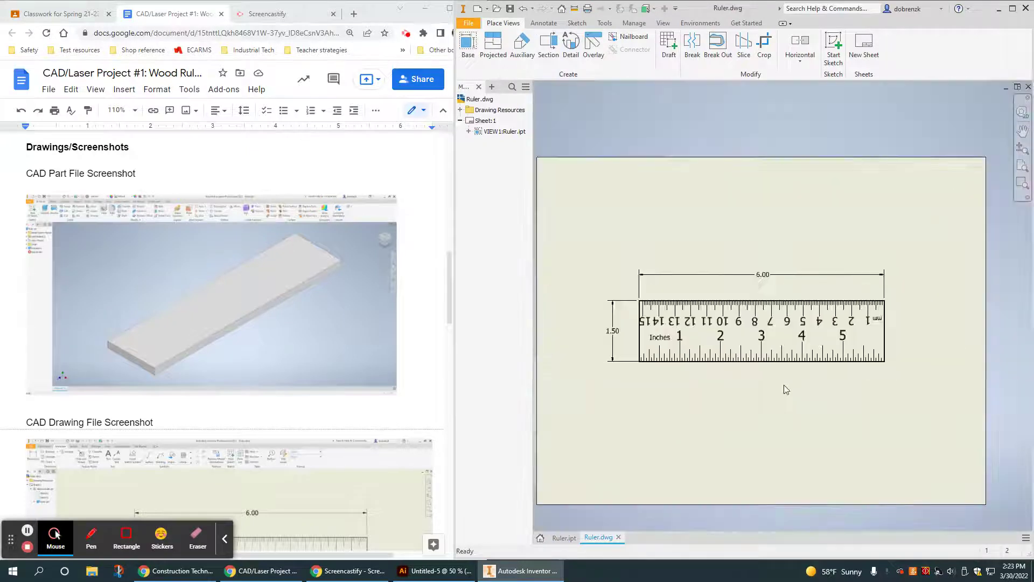
{"action": "scroll", "coordinate": [784, 384], "scroll_direction": "up", "scroll_amount": 2}
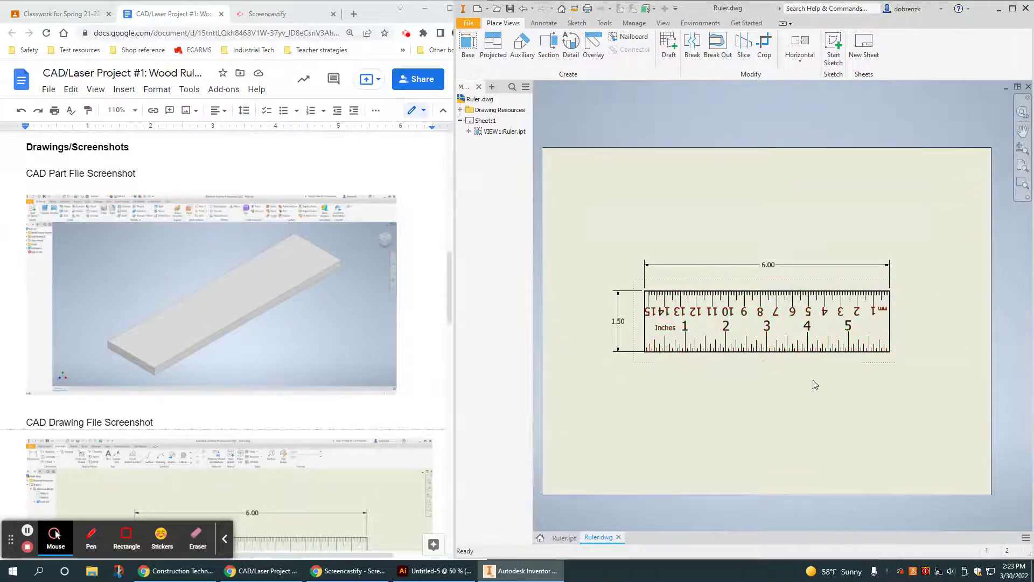
{"action": "double_click", "coordinate": [765, 360]}
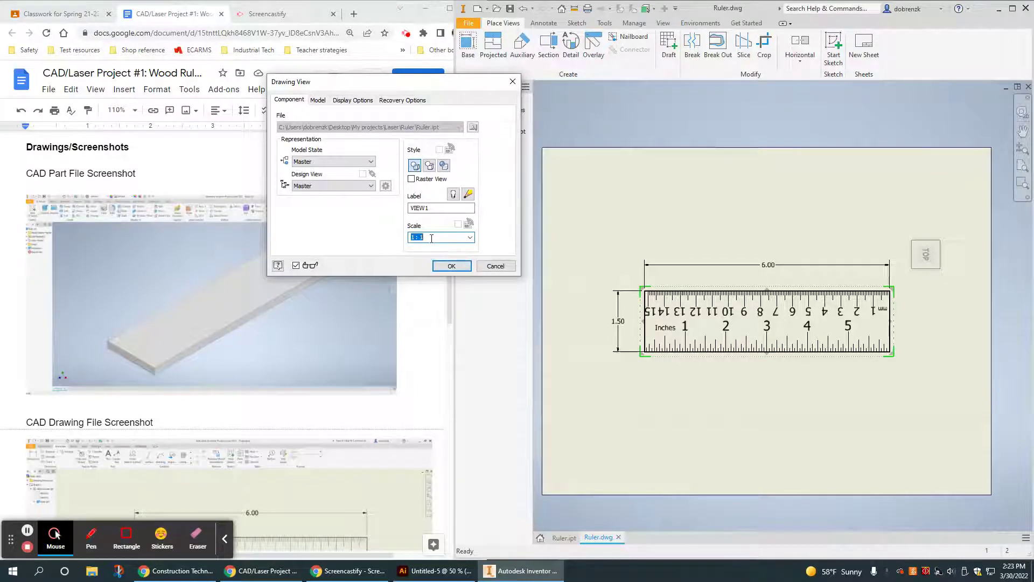
{"action": "left_click", "coordinate": [451, 266]}
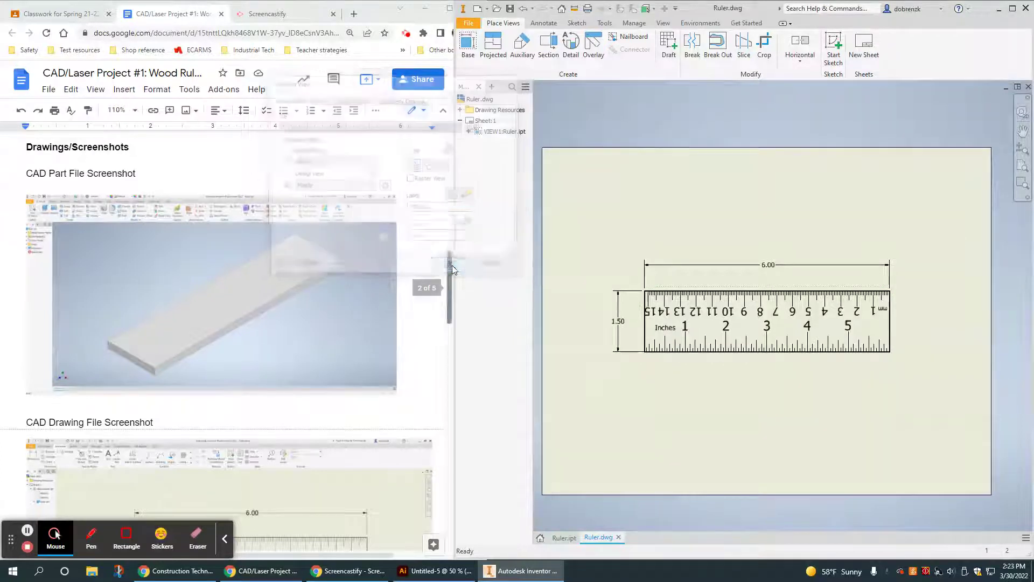
{"action": "double_click", "coordinate": [640, 320]}
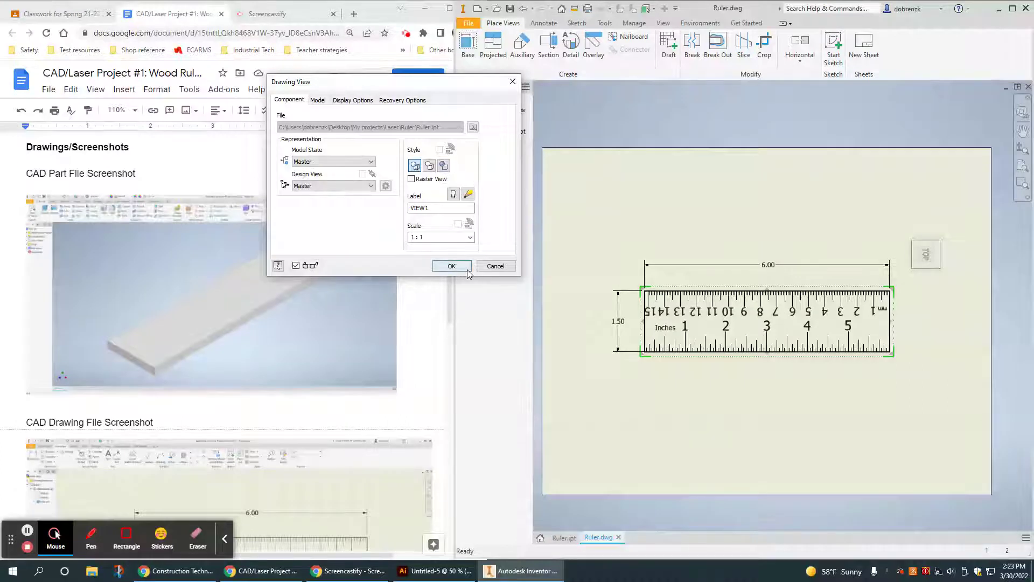
{"action": "left_click", "coordinate": [495, 266]}
{"action": "scroll", "coordinate": [773, 365], "scroll_direction": "up", "scroll_amount": 2}
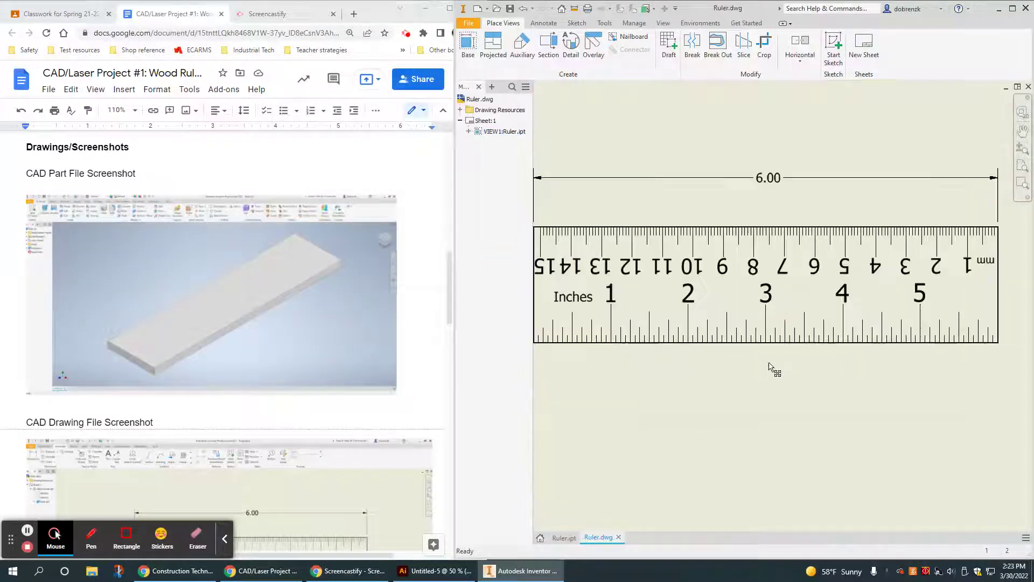
{"action": "scroll", "coordinate": [786, 356], "scroll_direction": "down", "scroll_amount": 2}
{"action": "middle_click_drag", "start_coordinate": [787, 355], "coordinate": [753, 351]}
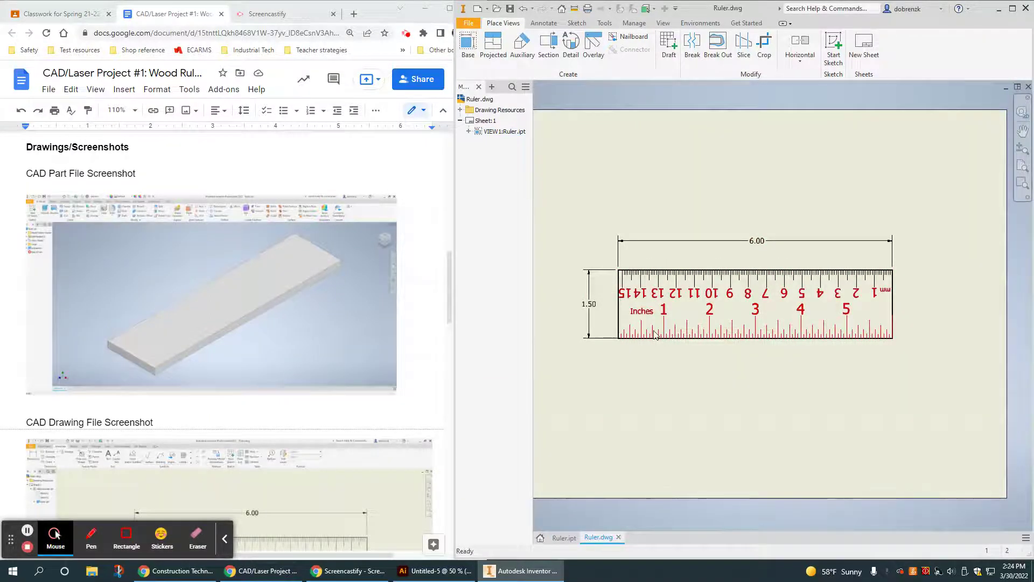
{"action": "left_click", "coordinate": [683, 317]}
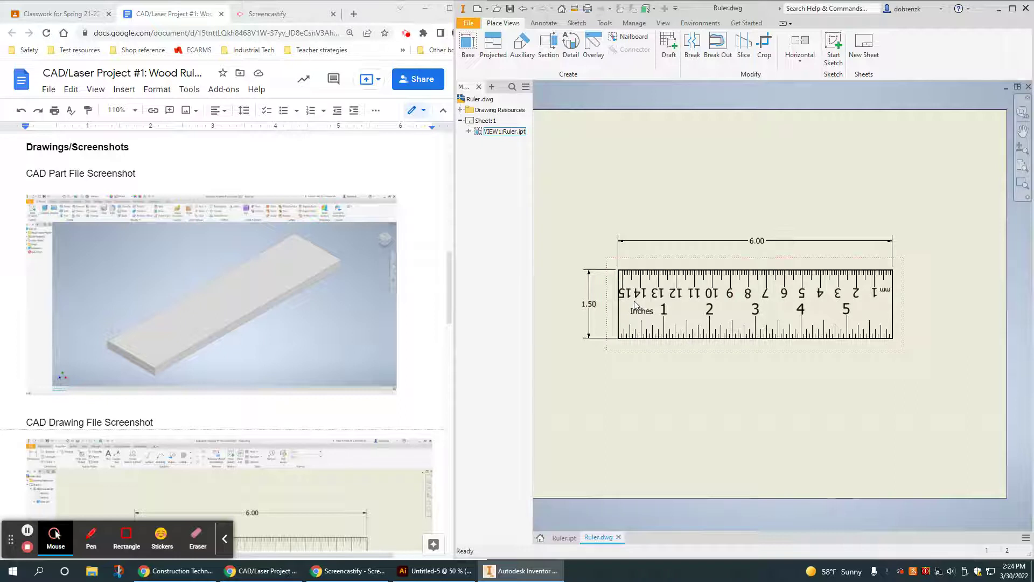
{"action": "key", "text": "Escape"}
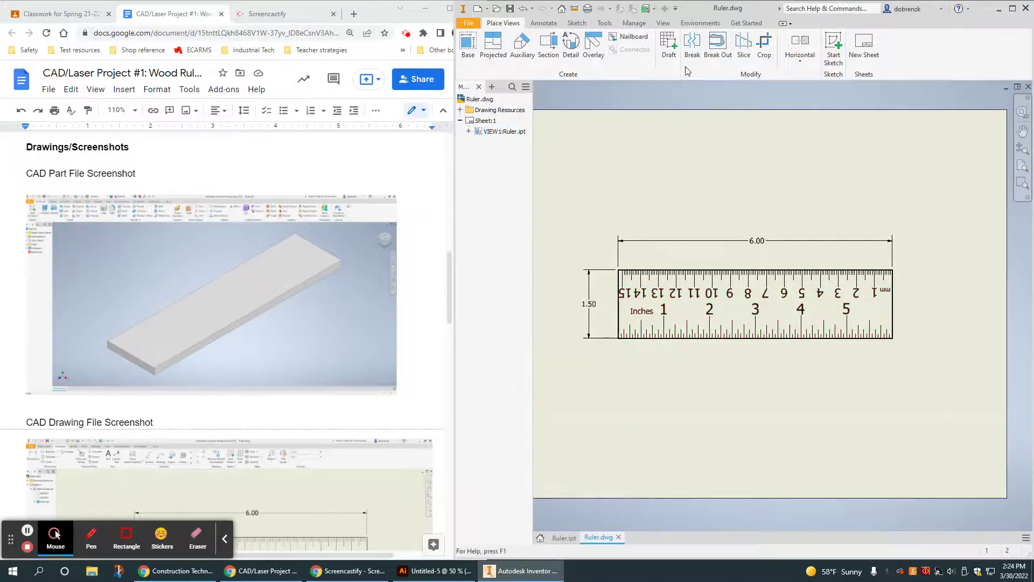
{"action": "double_click", "coordinate": [610, 313]}
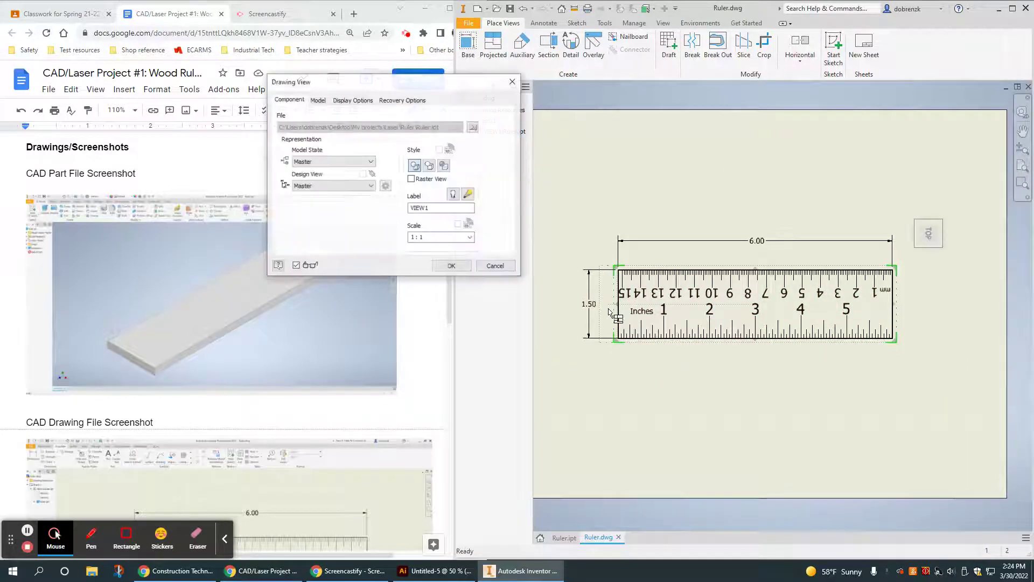
{"action": "left_click", "coordinate": [495, 266]}
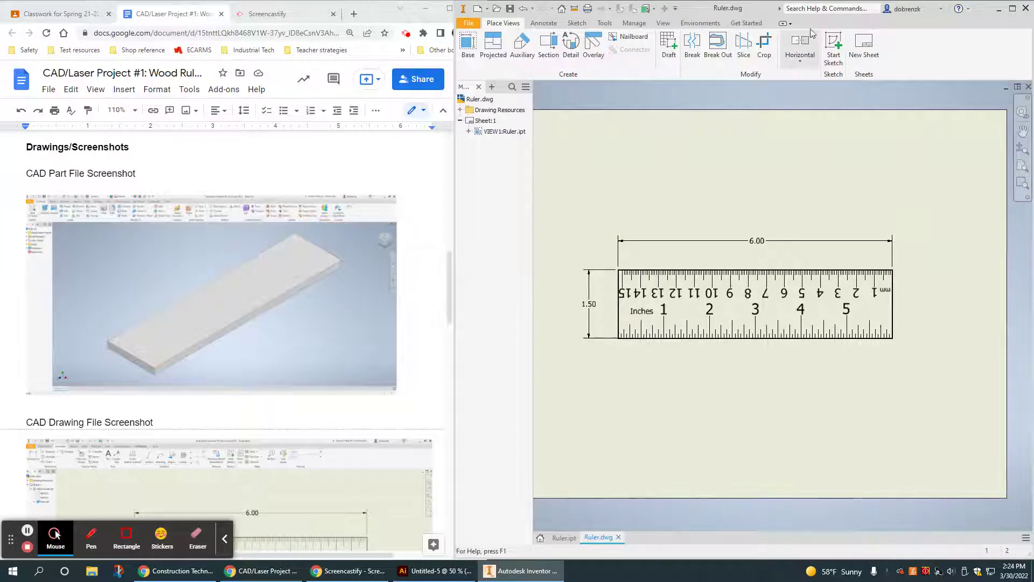
{"action": "left_click", "coordinate": [836, 44]}
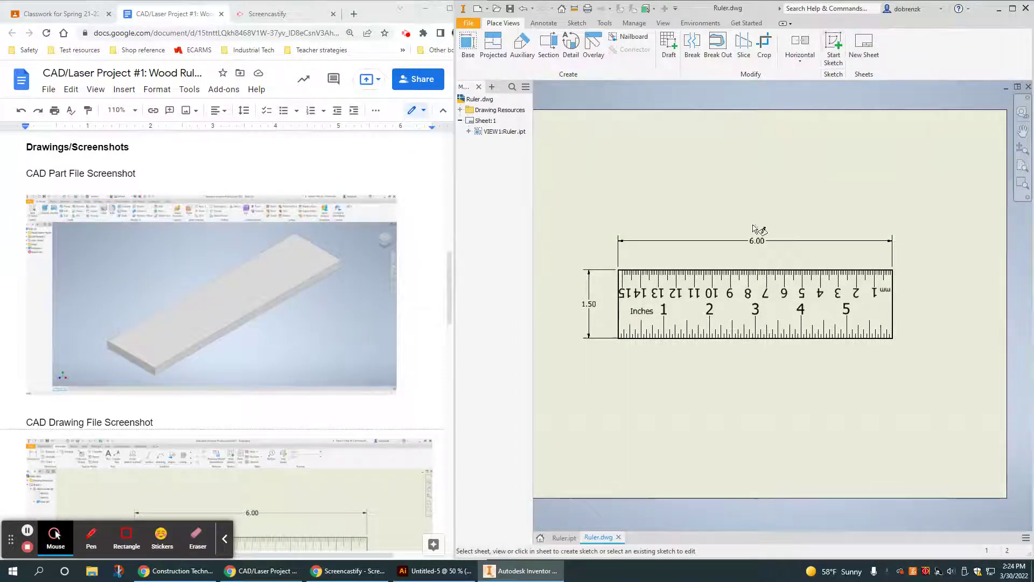
{"action": "left_click", "coordinate": [616, 301]}
{"action": "middle_click_drag", "start_coordinate": [710, 334], "coordinate": [716, 318]}
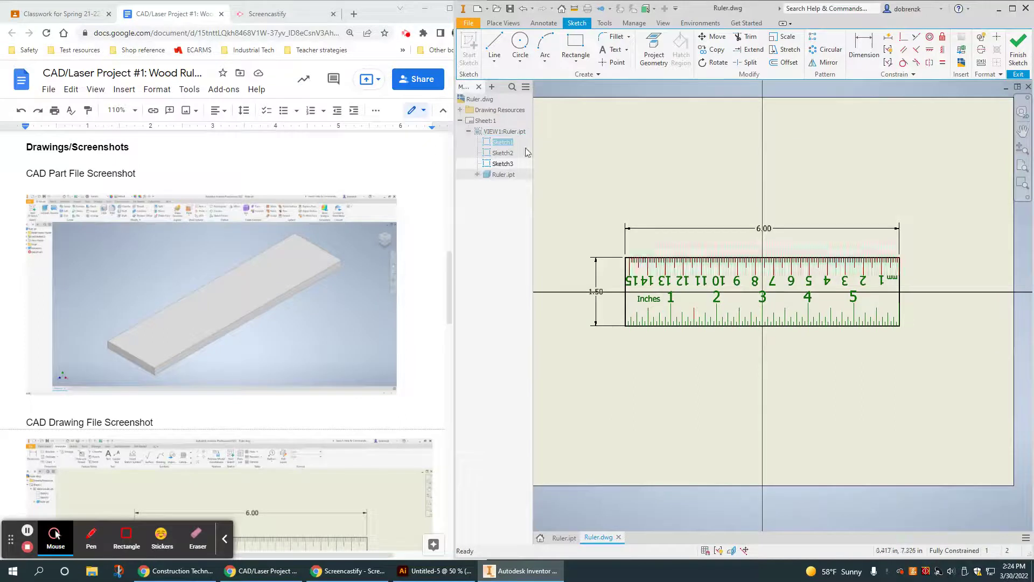
{"action": "left_click", "coordinate": [500, 164]}
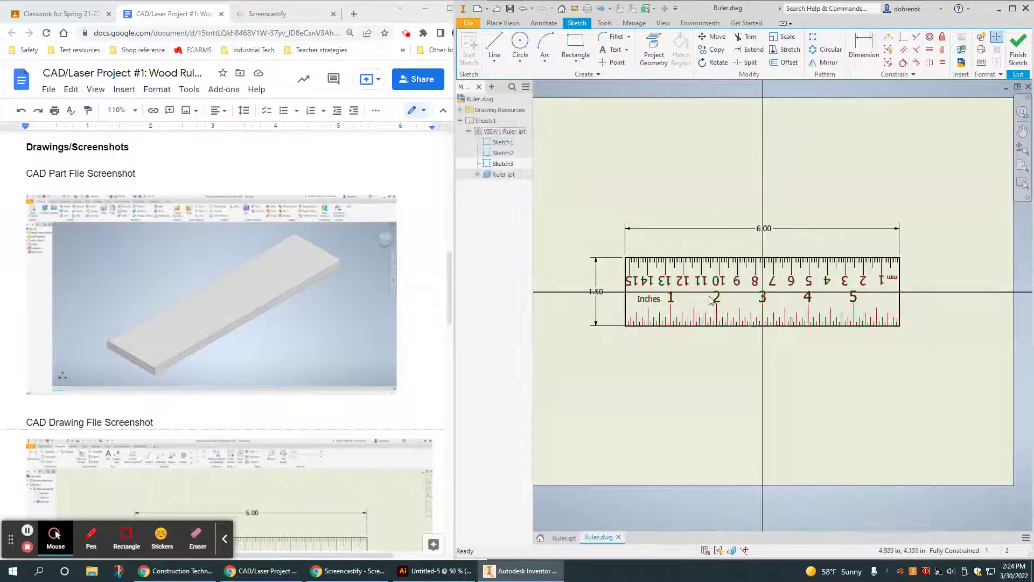
{"action": "scroll", "coordinate": [711, 301], "scroll_direction": "up", "scroll_amount": 3}
{"action": "scroll", "coordinate": [711, 300], "scroll_direction": "down", "scroll_amount": 2}
{"action": "scroll", "coordinate": [620, 328], "scroll_direction": "down", "scroll_amount": 1}
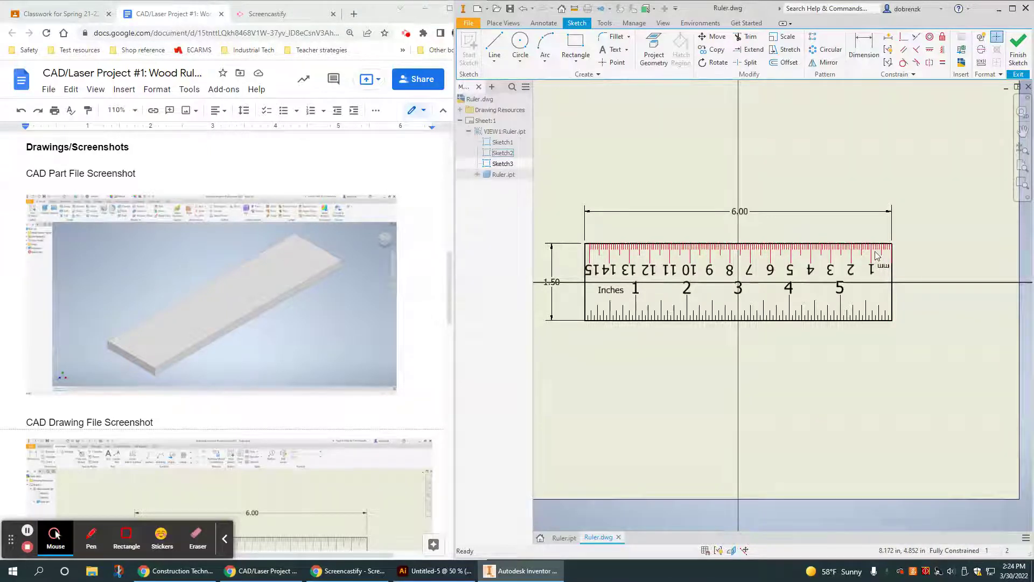
{"action": "scroll", "coordinate": [279, 346], "scroll_direction": "down", "scroll_amount": 5}
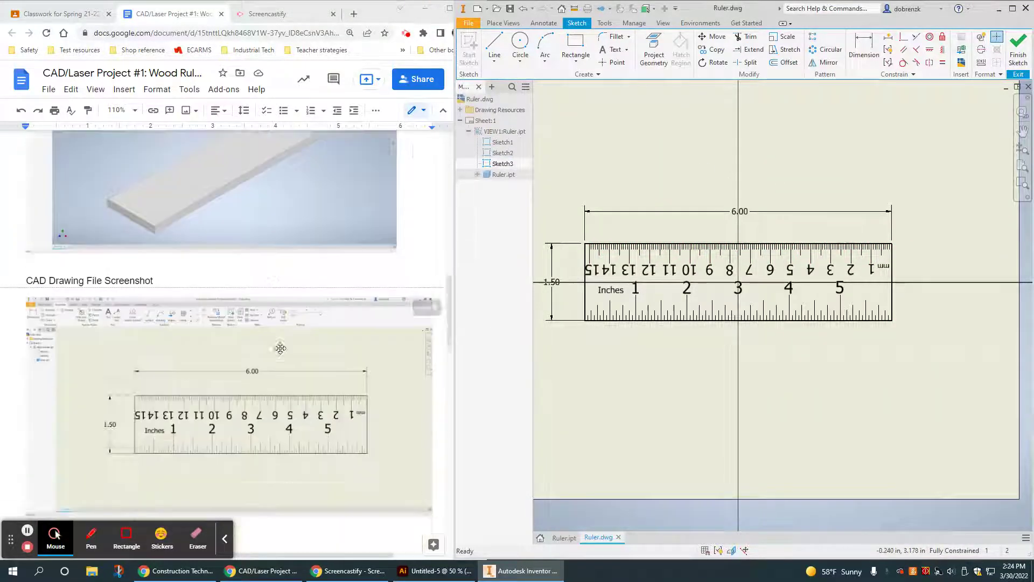
{"action": "scroll", "coordinate": [279, 346], "scroll_direction": "down", "scroll_amount": 6}
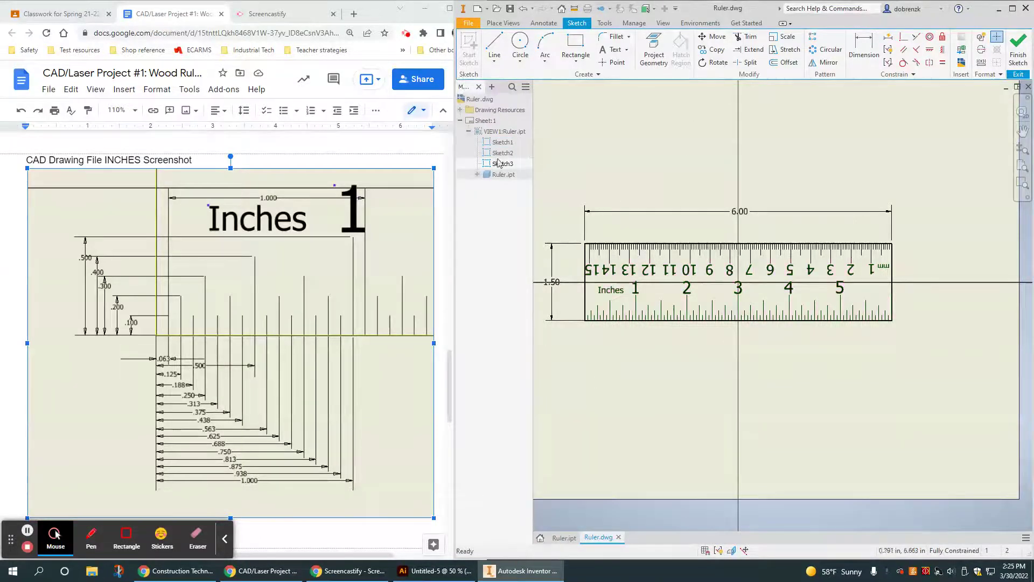
{"action": "key", "text": "Delete"}
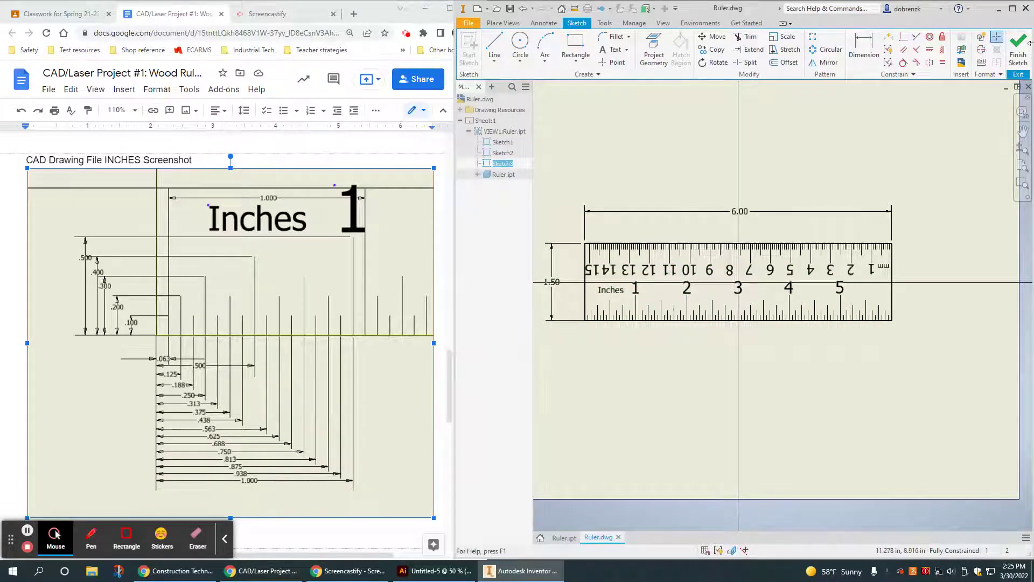
- Open Sketch1 for editing from the browser's right-click menu
{"action": "right_click", "coordinate": [497, 155]}
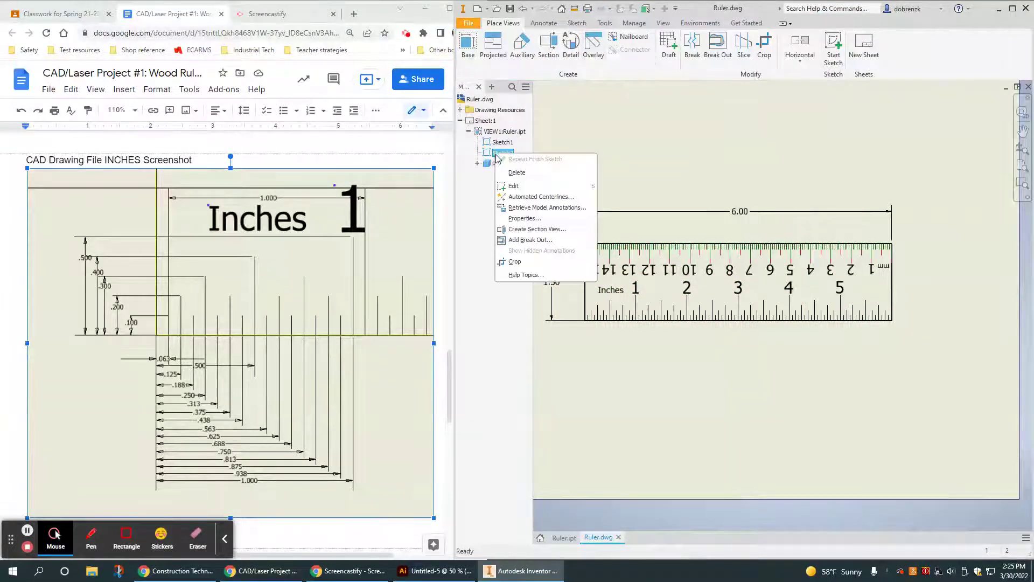
{"action": "left_click", "coordinate": [497, 143]}
{"action": "right_click", "coordinate": [496, 143]}
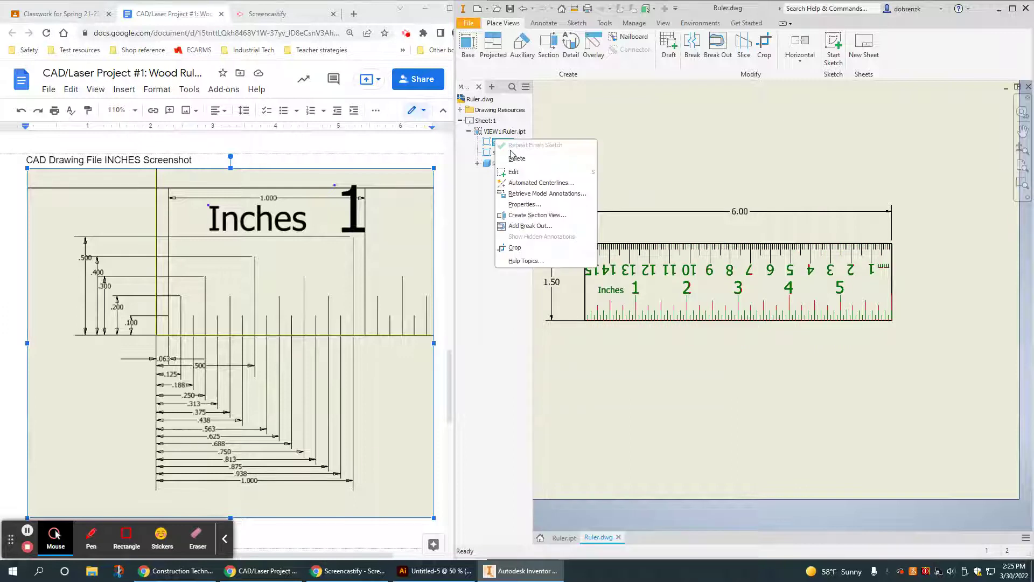
{"action": "left_click", "coordinate": [515, 169]}
- Zoom to the inch ticks and inspect the .063 and .125 spacing dimensions
{"action": "scroll", "coordinate": [582, 318], "scroll_direction": "up", "scroll_amount": 4}
{"action": "scroll", "coordinate": [598, 332], "scroll_direction": "up", "scroll_amount": 3}
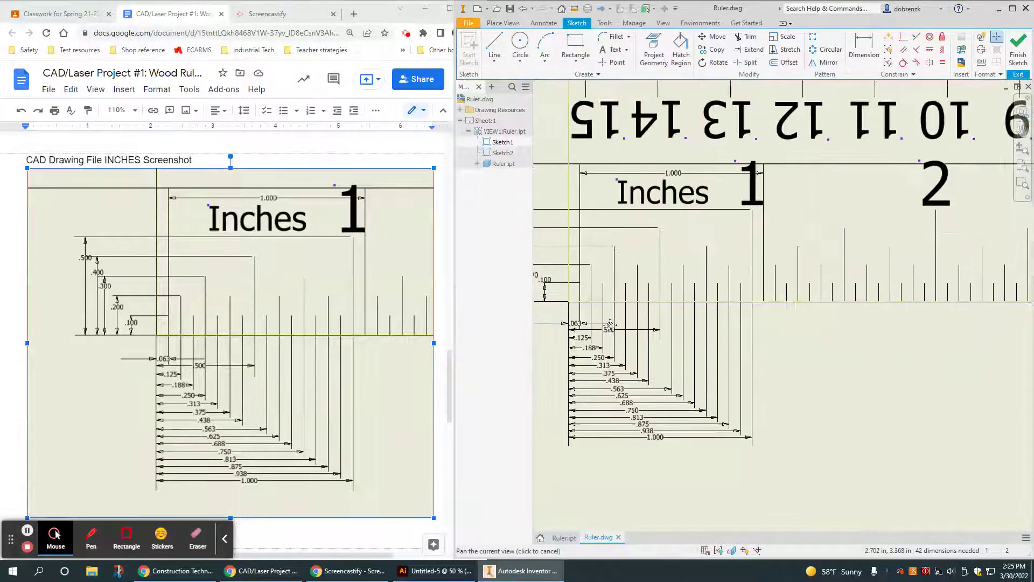
{"action": "middle_click_drag", "start_coordinate": [774, 312], "coordinate": [710, 313]}
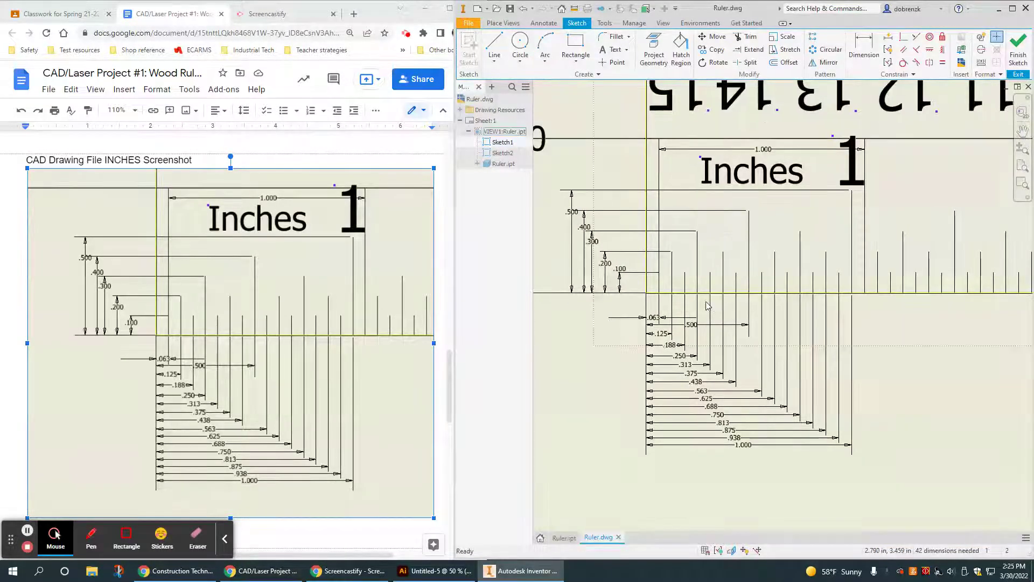
{"action": "double_click", "coordinate": [654, 321]}
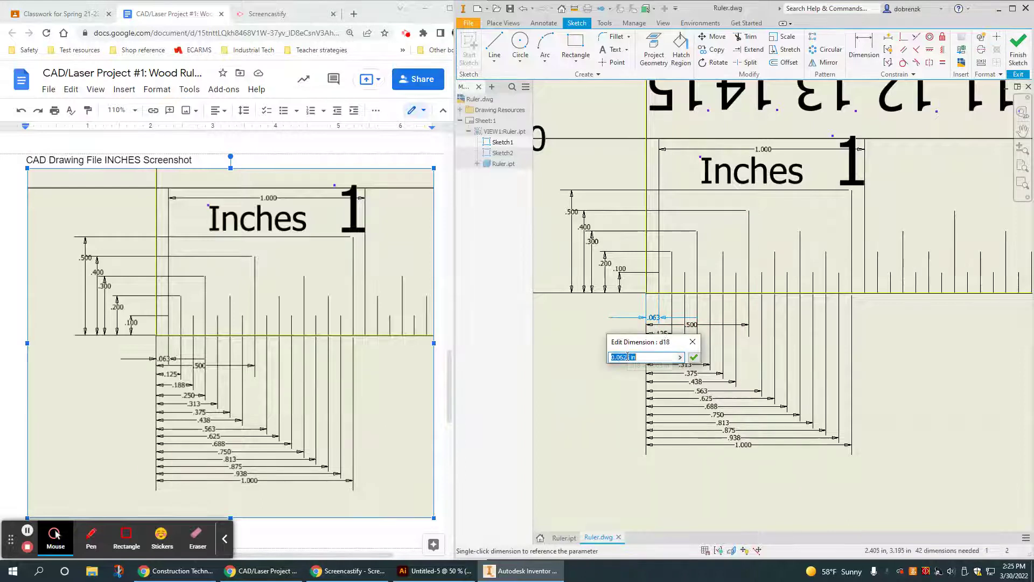
{"action": "left_click", "coordinate": [693, 343]}
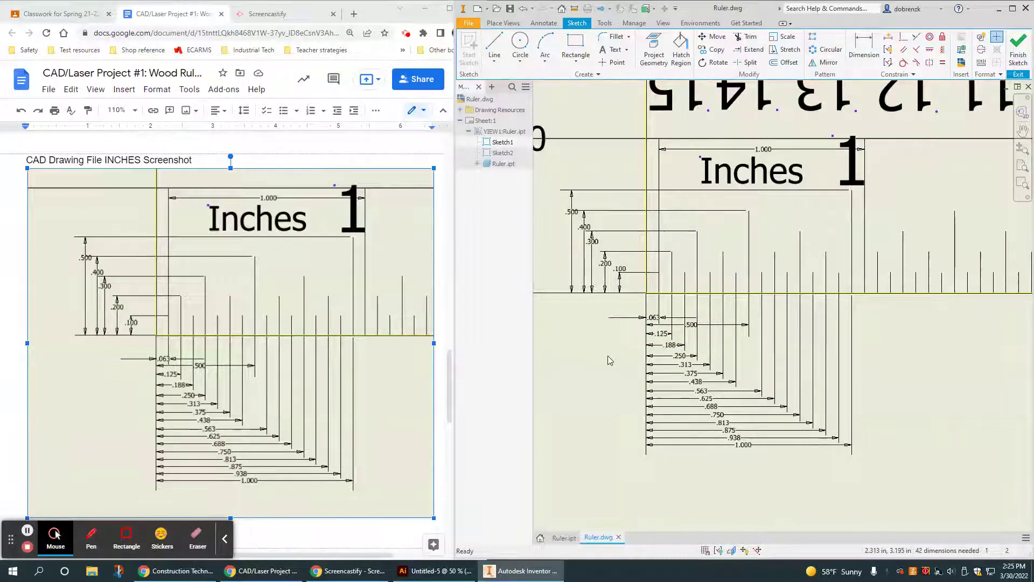
{"action": "double_click", "coordinate": [663, 335]}
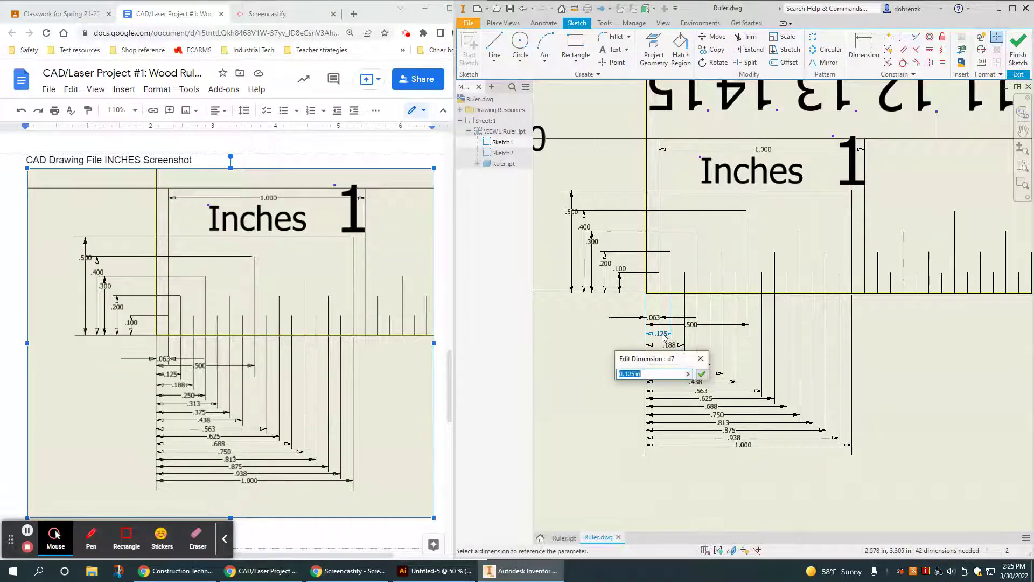
- Add the .500 half-inch tick spacing dimension and pan along the ruler to check it
{"action": "left_click", "coordinate": [700, 359]}
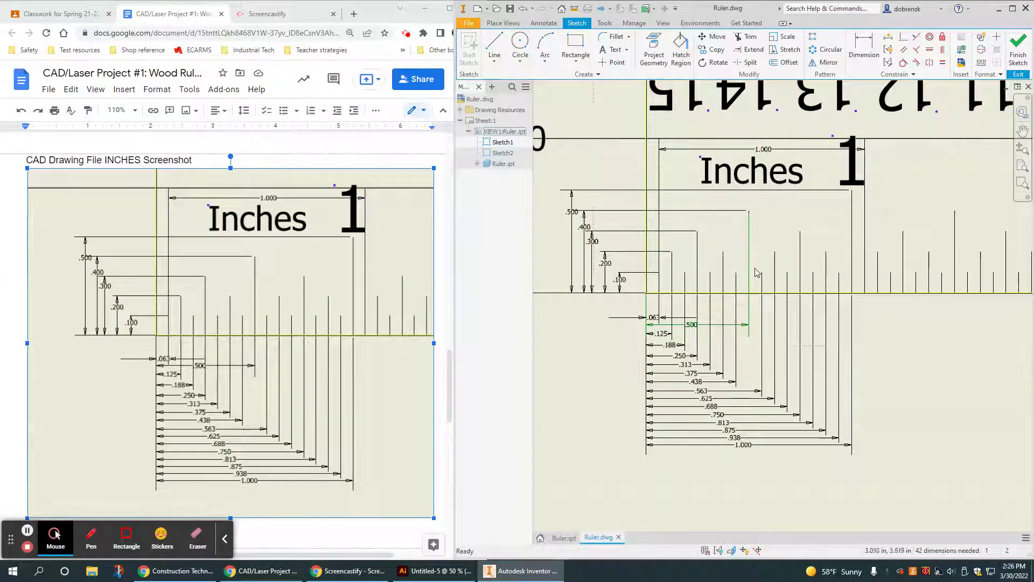
{"action": "left_click", "coordinate": [750, 231]}
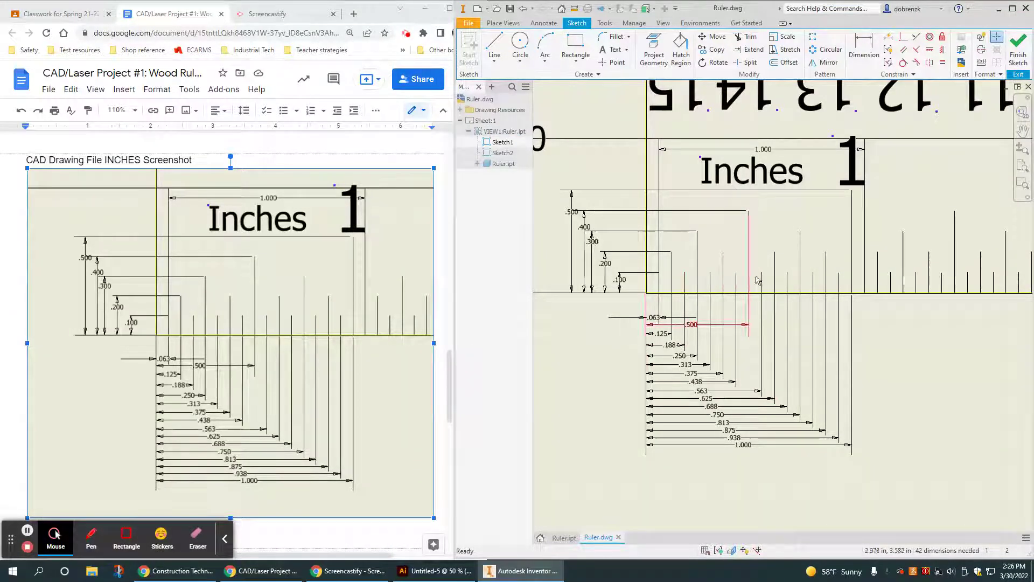
{"action": "middle_click_drag", "start_coordinate": [861, 284], "coordinate": [901, 297]}
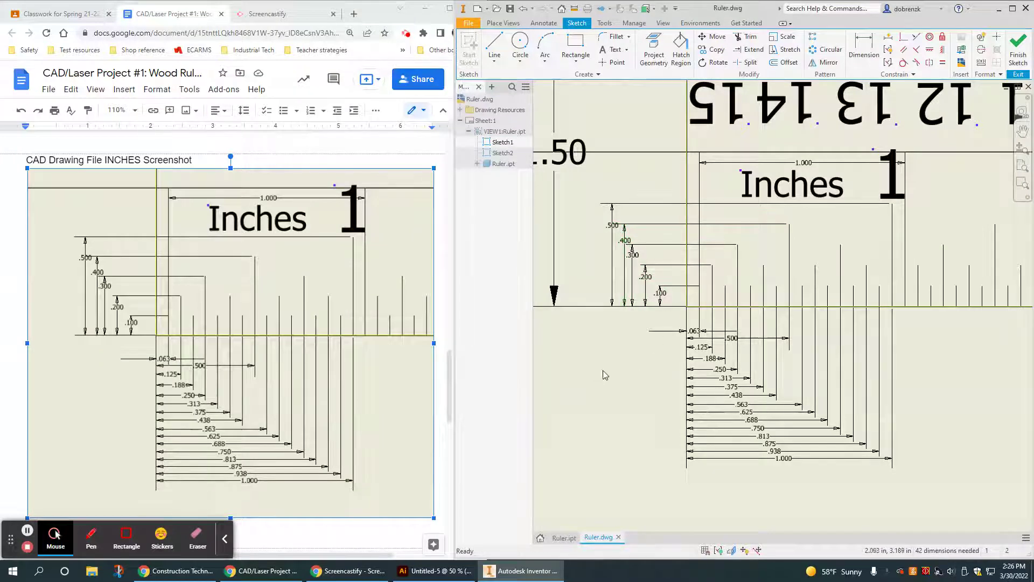
- Finish Sketch1 and zoom out so the whole 6.00 × 1.50 ruler view shows
{"action": "left_click", "coordinate": [1018, 49]}
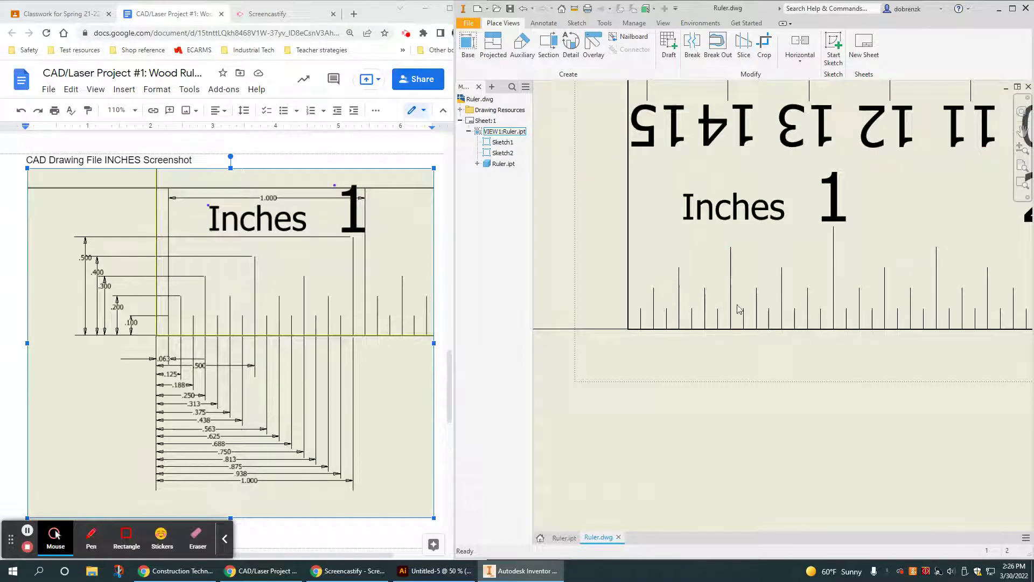
{"action": "scroll", "coordinate": [753, 318], "scroll_direction": "down", "scroll_amount": 2}
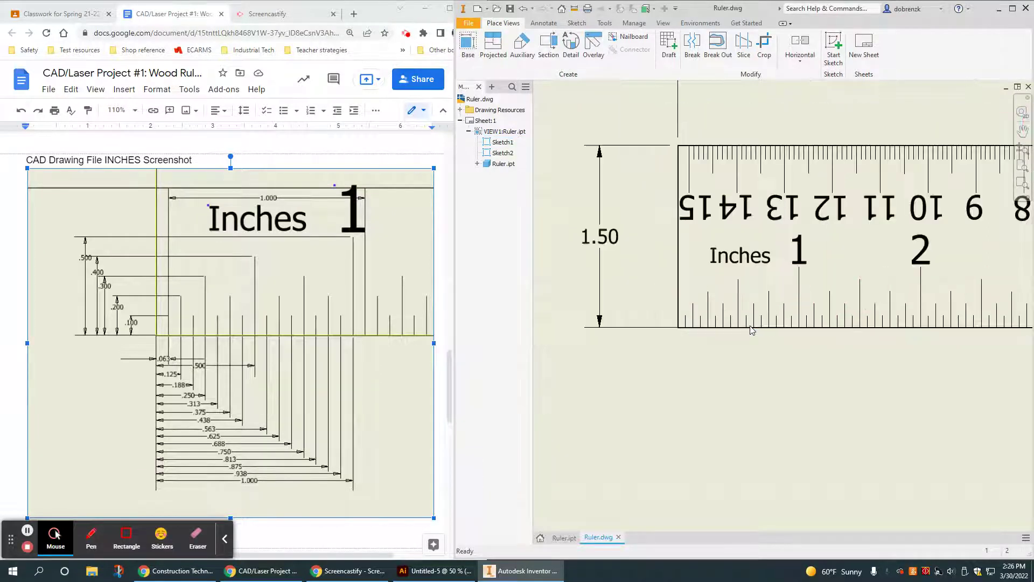
{"action": "scroll", "coordinate": [753, 330], "scroll_direction": "up", "scroll_amount": 3}
{"action": "scroll", "coordinate": [753, 330], "scroll_direction": "down", "scroll_amount": 8}
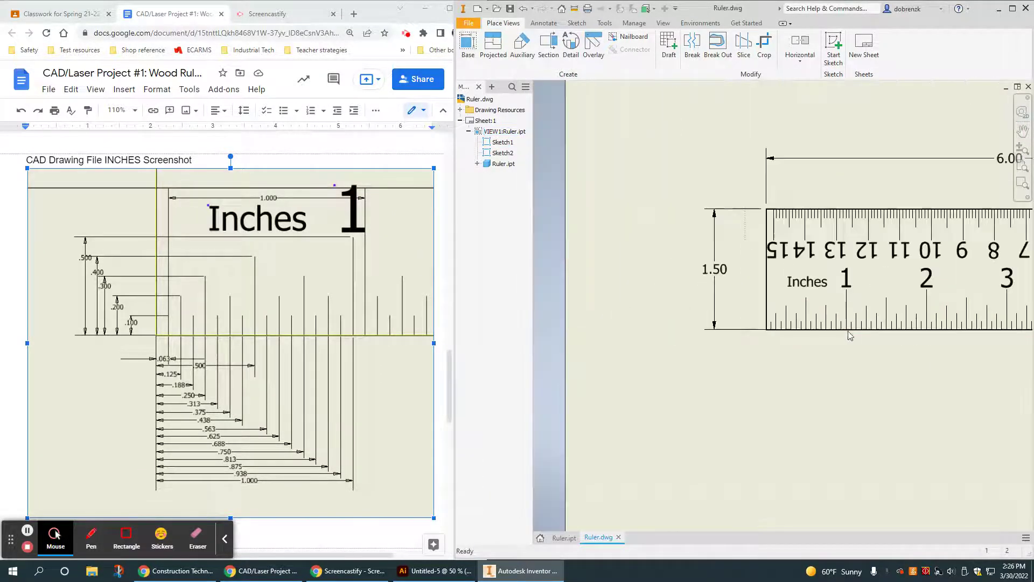
{"action": "middle_click_drag", "start_coordinate": [699, 340], "coordinate": [646, 338]}
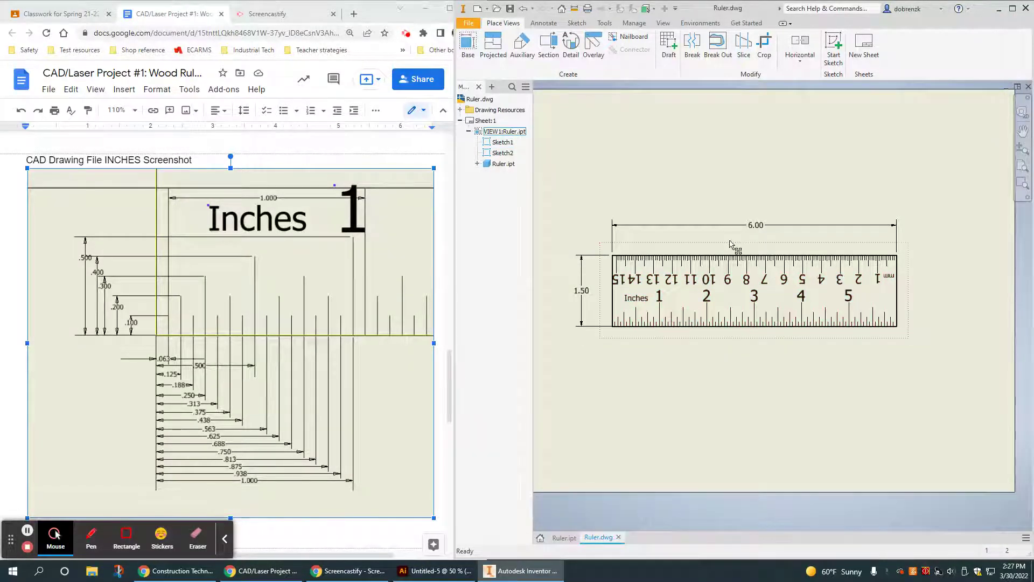
{"action": "scroll", "coordinate": [688, 325], "scroll_direction": "down", "scroll_amount": 1}
{"action": "scroll", "coordinate": [873, 280], "scroll_direction": "up", "scroll_amount": 1}
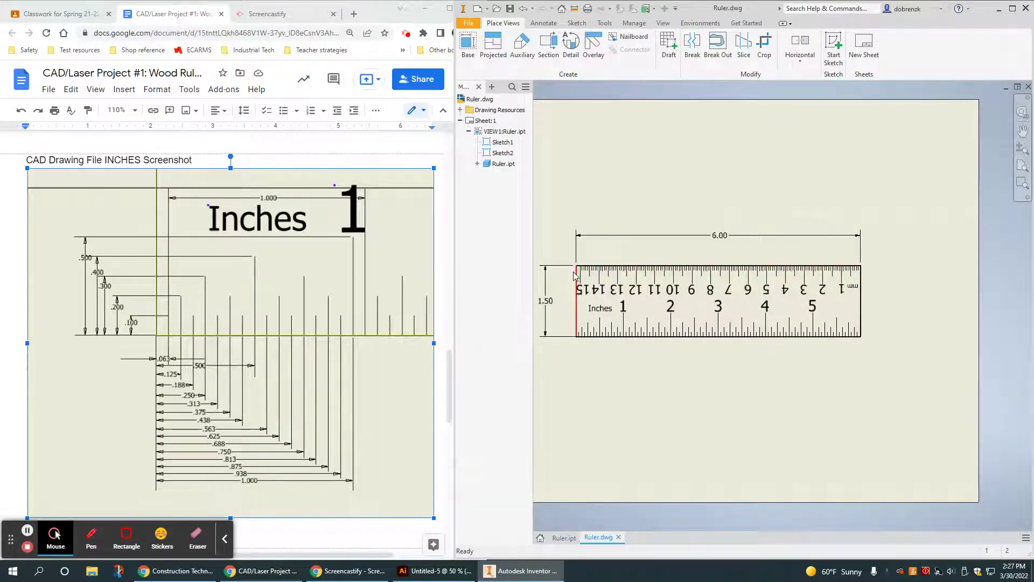
- Select the ruler drawing view and its sketch, recentring the sheet
{"action": "left_click", "coordinate": [769, 303]}
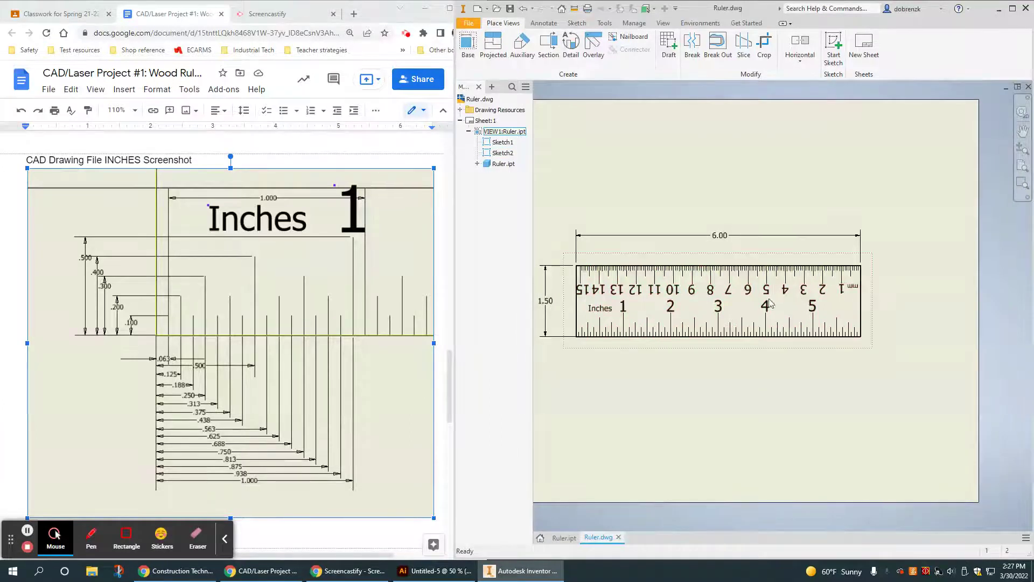
{"action": "left_click", "coordinate": [670, 300]}
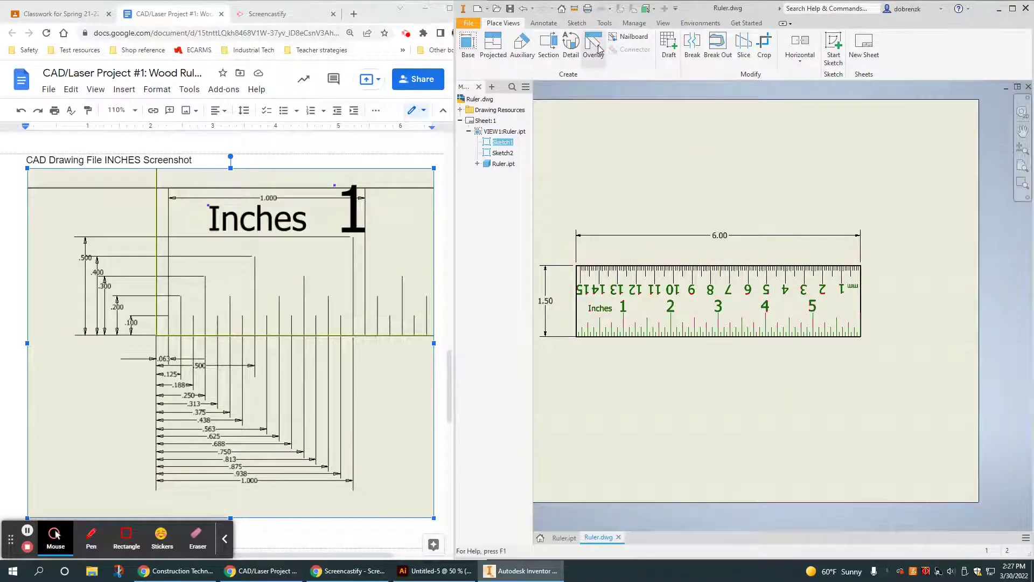
{"action": "middle_click_drag", "start_coordinate": [561, 105], "coordinate": [608, 89]}
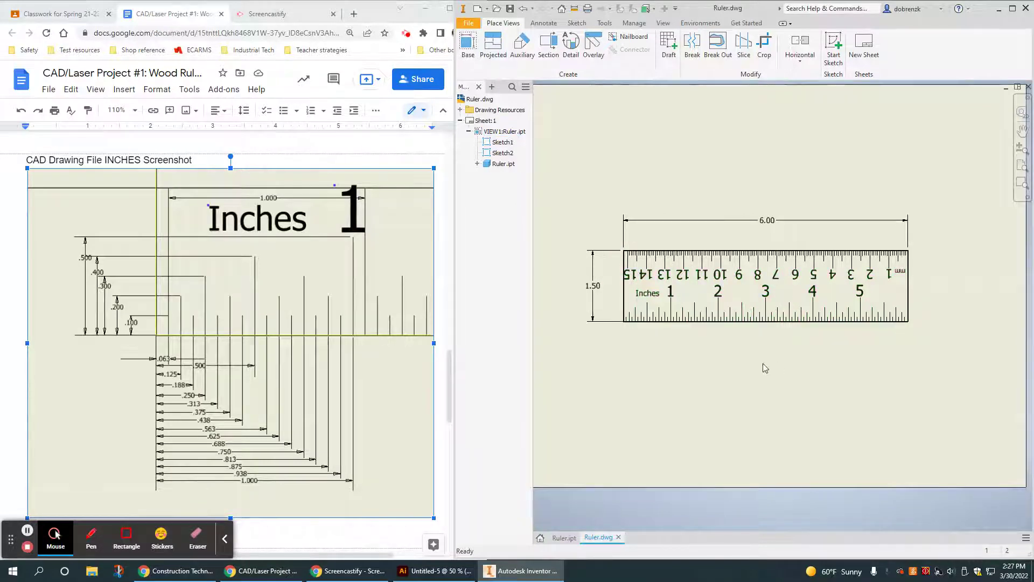
- Delete the 1.50 height and 6.00 length overall dimensions from the sheet
{"action": "scroll", "coordinate": [652, 403], "scroll_direction": "down", "scroll_amount": 4}
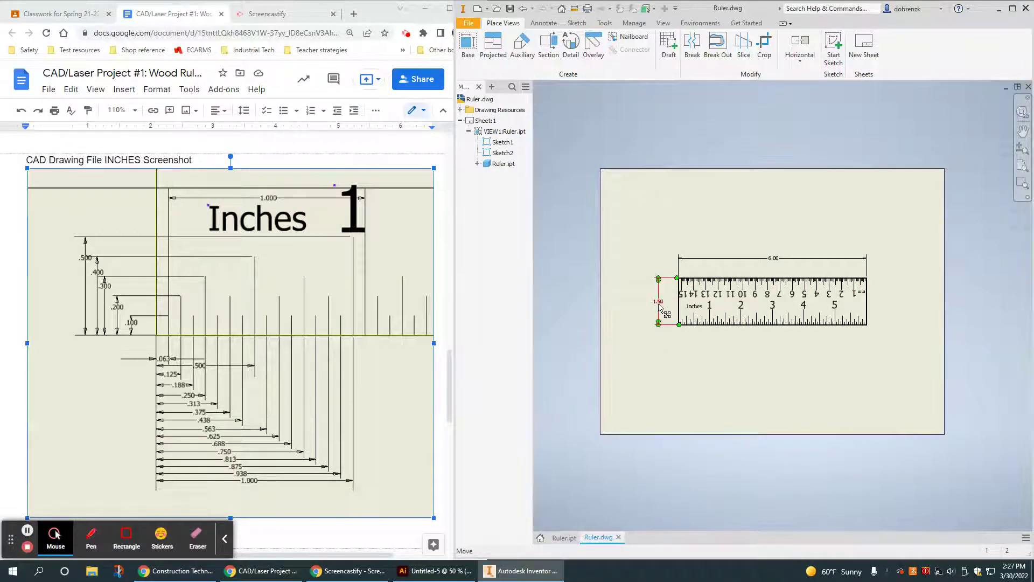
{"action": "key", "text": "ctrl+z"}
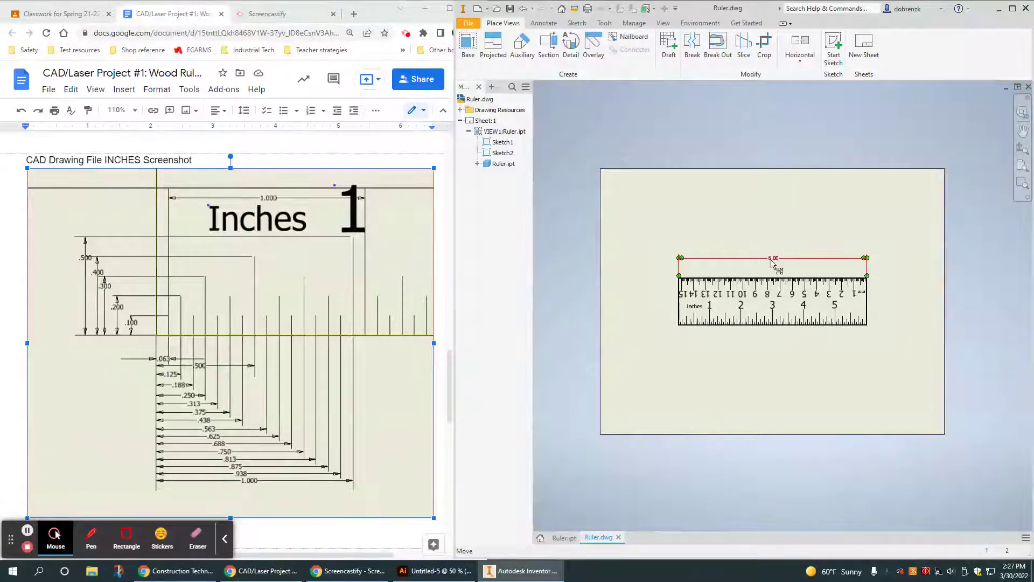
{"action": "key", "text": "ctrl+z"}
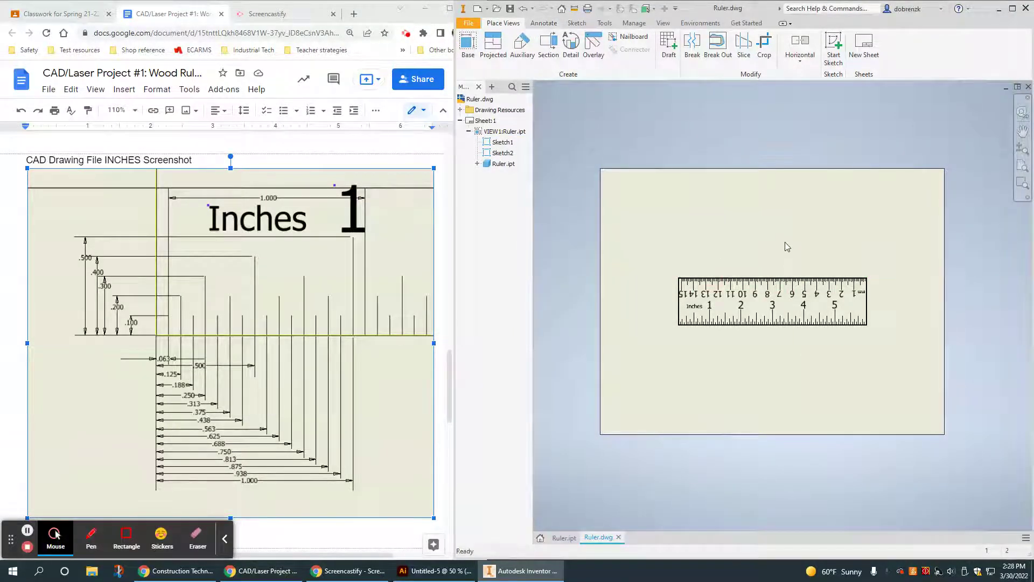
- Export Ruler.dwg to PDF, saving it as Ruler.pdf in the Documents folder
{"action": "left_click", "coordinate": [469, 23]}
{"action": "mouse_move", "coordinate": [493, 164]}
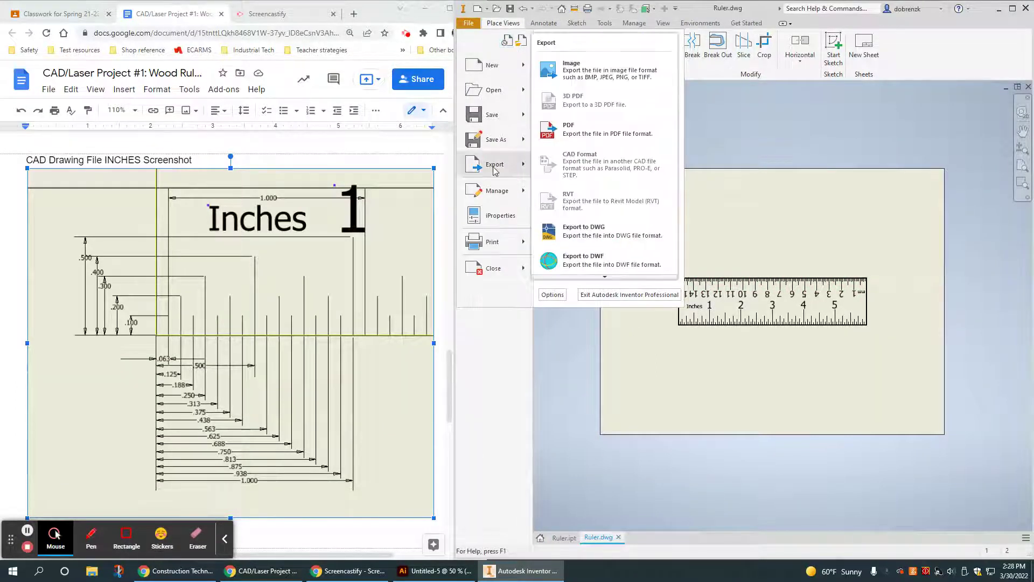
{"action": "left_click", "coordinate": [580, 128]}
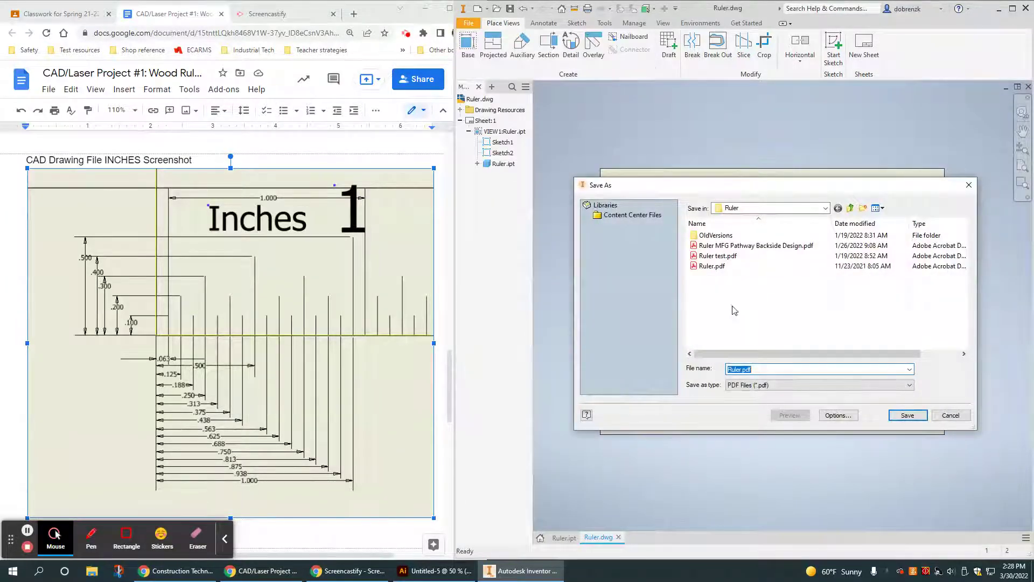
{"action": "left_click", "coordinate": [741, 208]}
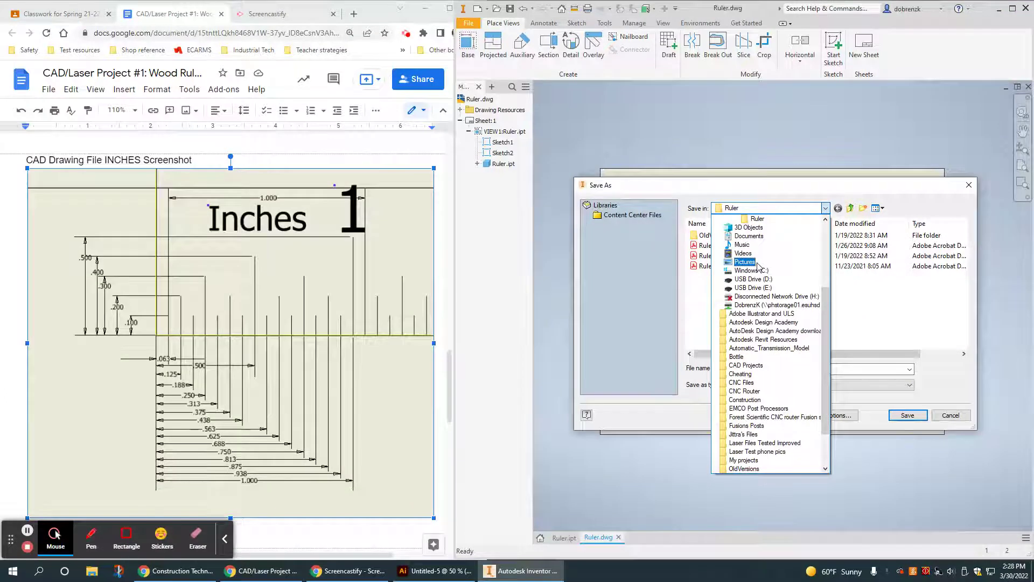
{"action": "left_click", "coordinate": [761, 240]}
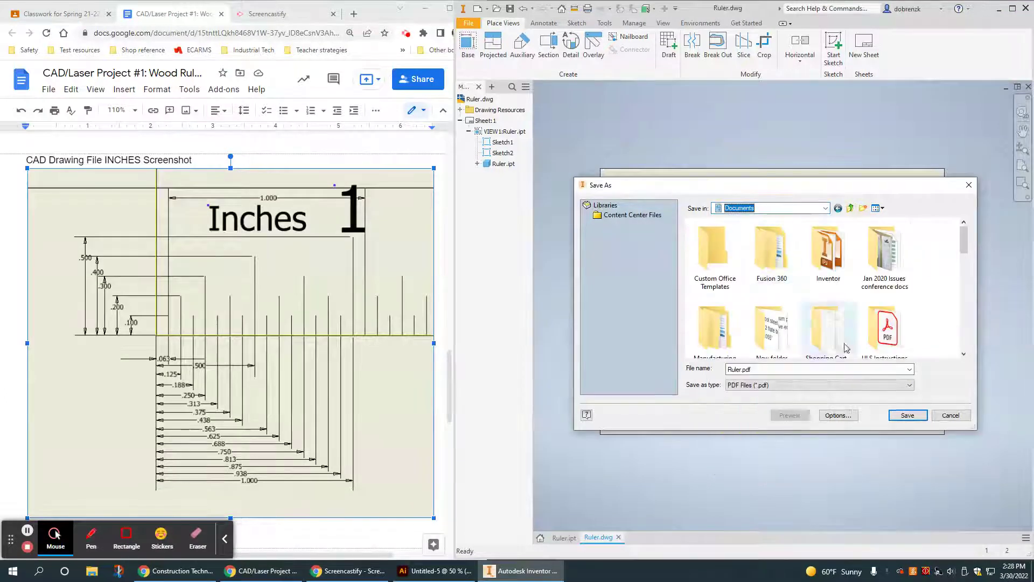
{"action": "left_click", "coordinate": [905, 416]}
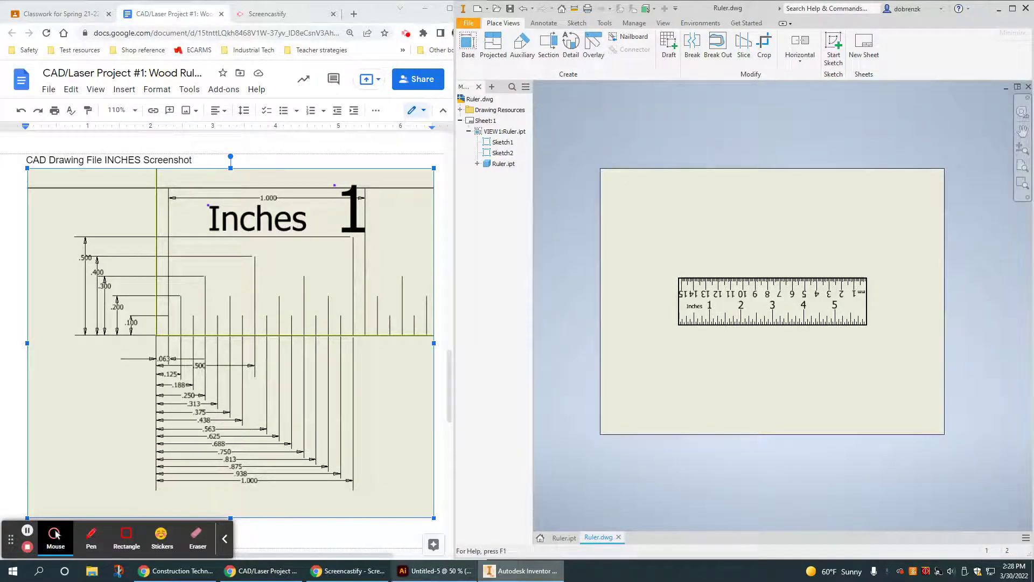
- In Illustrator, place Documents/Ruler.pdf onto the Untitled-5 artboard
{"action": "left_click", "coordinate": [436, 571]}
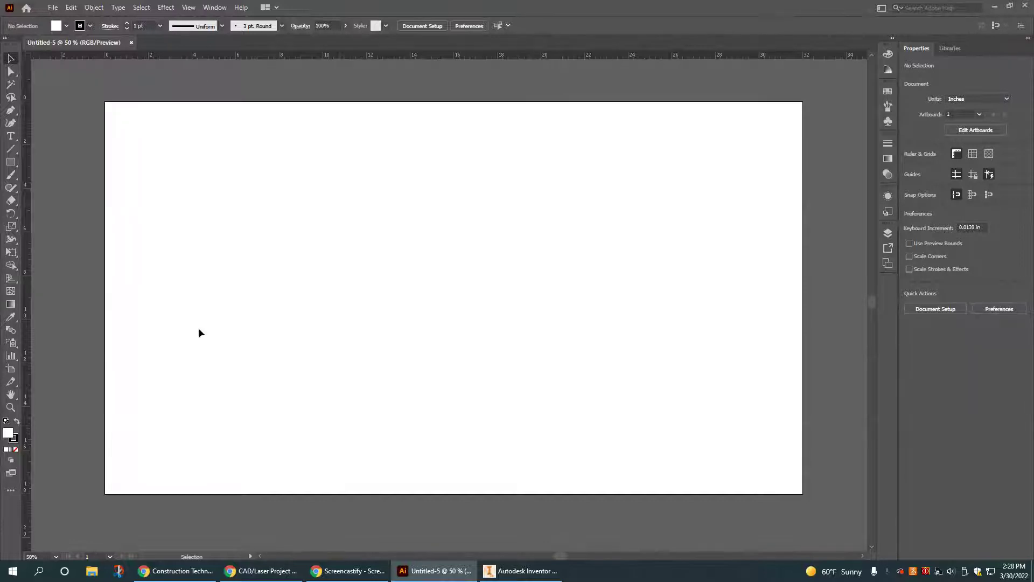
{"action": "left_click", "coordinate": [52, 7]}
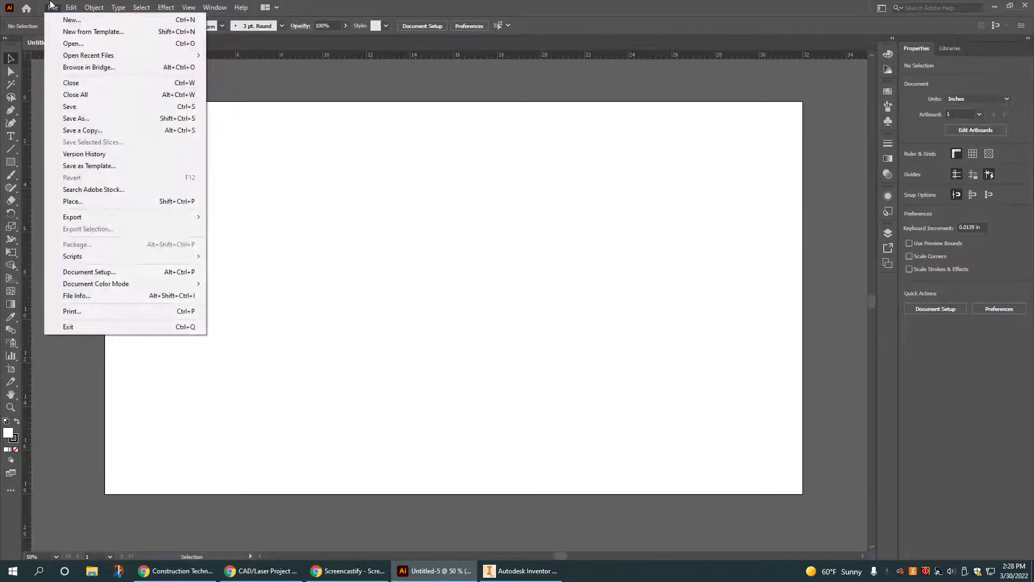
{"action": "left_click", "coordinate": [77, 202]}
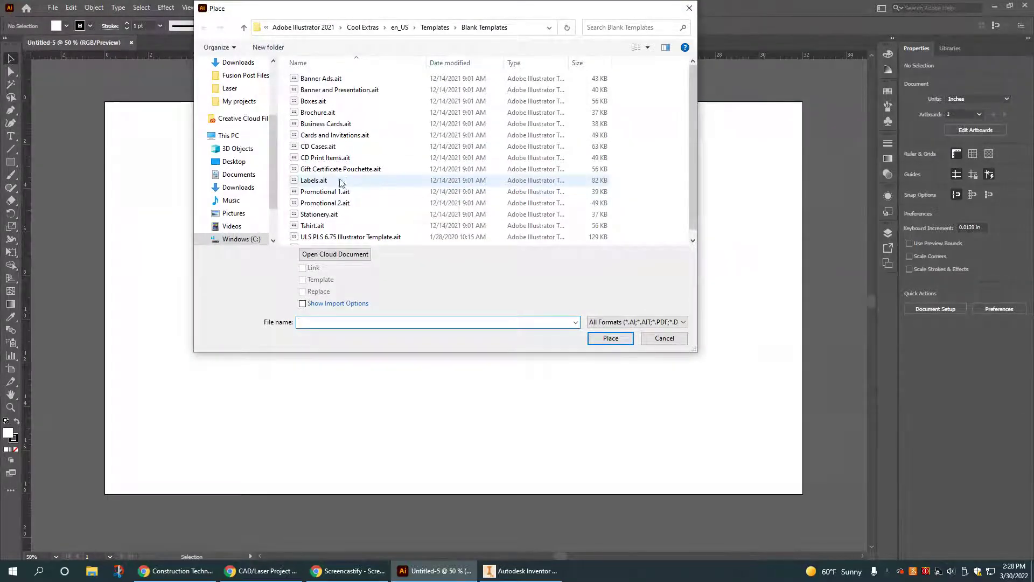
{"action": "scroll", "coordinate": [252, 201], "scroll_direction": "down", "scroll_amount": 2}
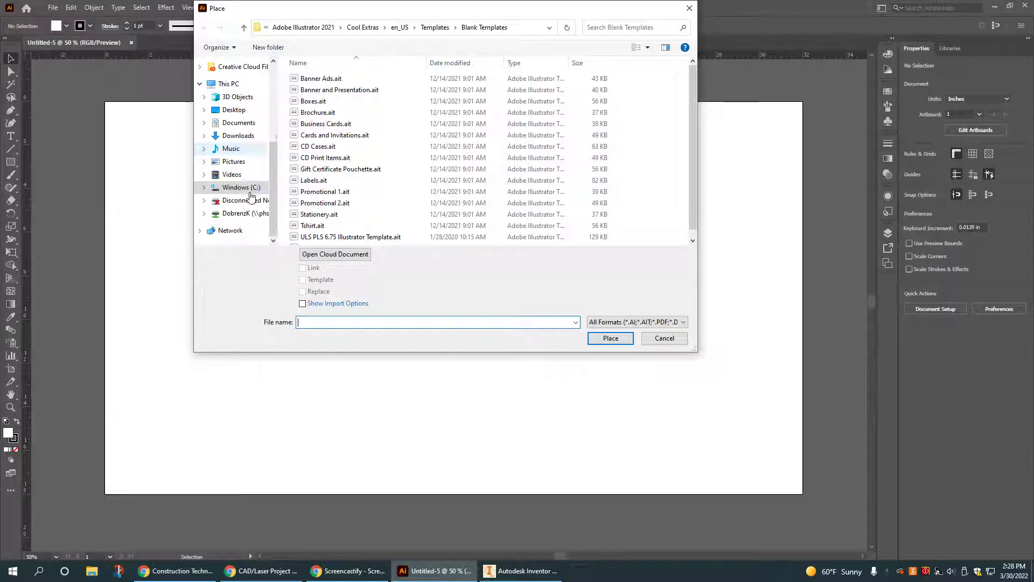
{"action": "scroll", "coordinate": [245, 189], "scroll_direction": "up", "scroll_amount": 1}
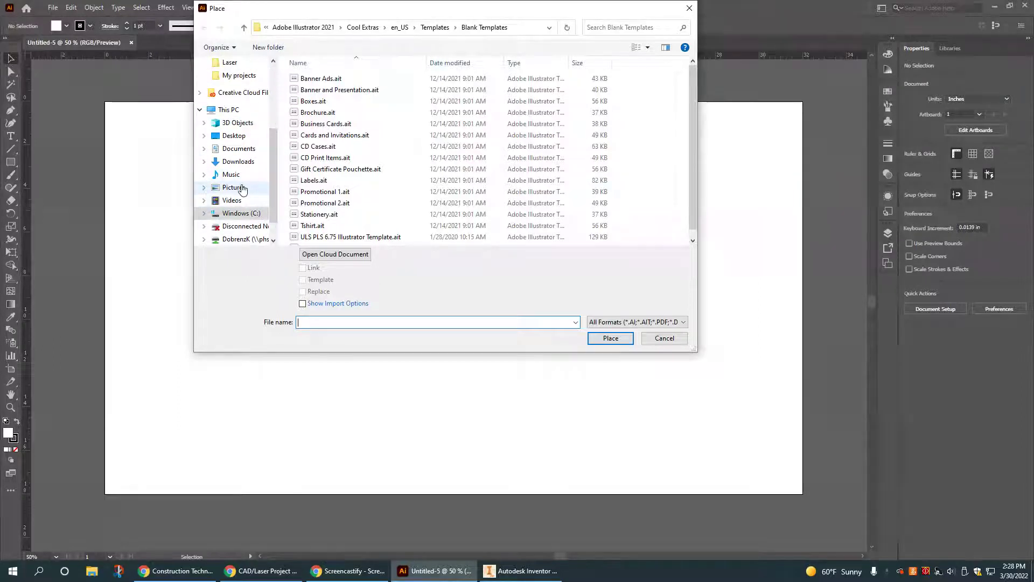
{"action": "left_click", "coordinate": [227, 149]}
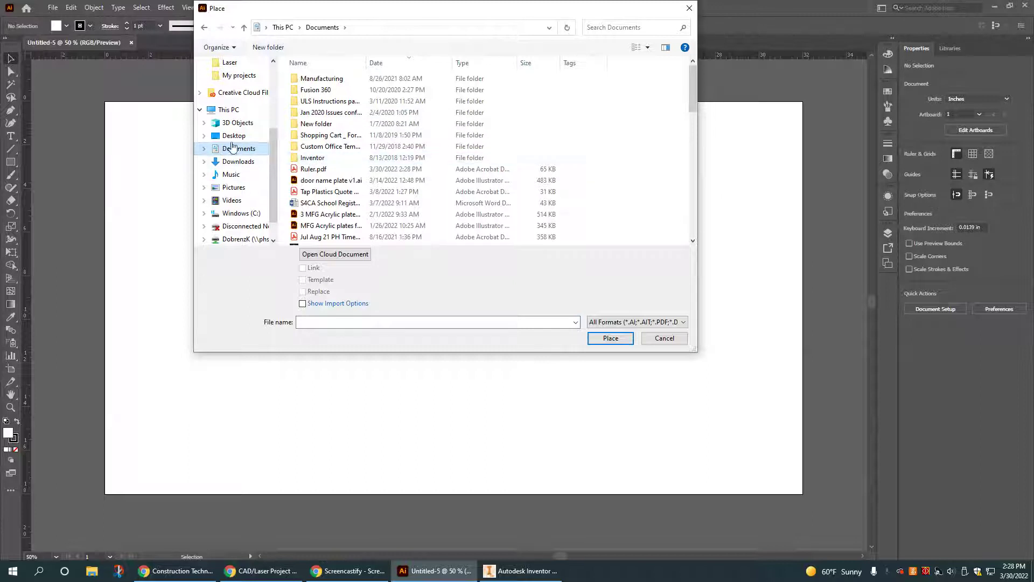
{"action": "left_click", "coordinate": [315, 169]}
{"action": "left_click", "coordinate": [611, 337]}
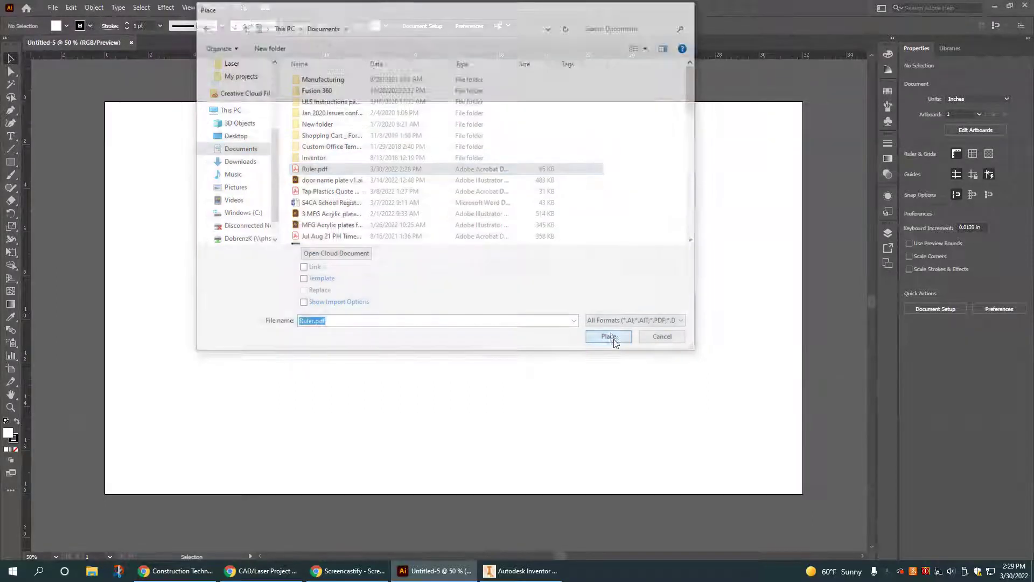
{"action": "left_click", "coordinate": [291, 199]}
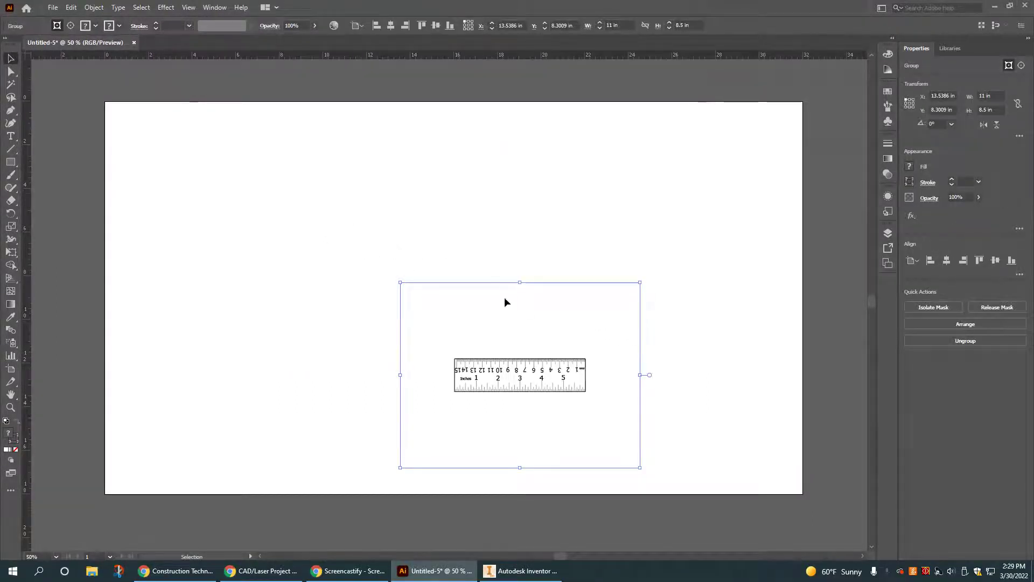
- Drag the placed ruler group across the artboard to X 10.5 in, Y 0.5 in
{"action": "left_click_drag", "start_coordinate": [492, 281], "coordinate": [146, 28]}
{"action": "scroll", "coordinate": [286, 260], "scroll_direction": "down", "scroll_amount": 4}
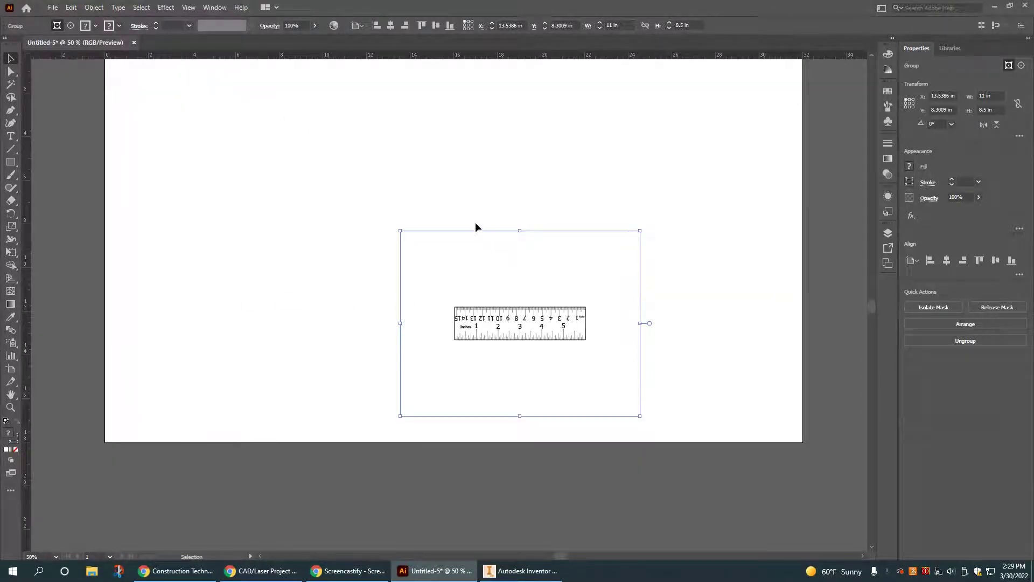
{"action": "left_click_drag", "start_coordinate": [466, 232], "coordinate": [158, 75]}
{"action": "left_click_drag", "start_coordinate": [239, 257], "coordinate": [197, 248]}
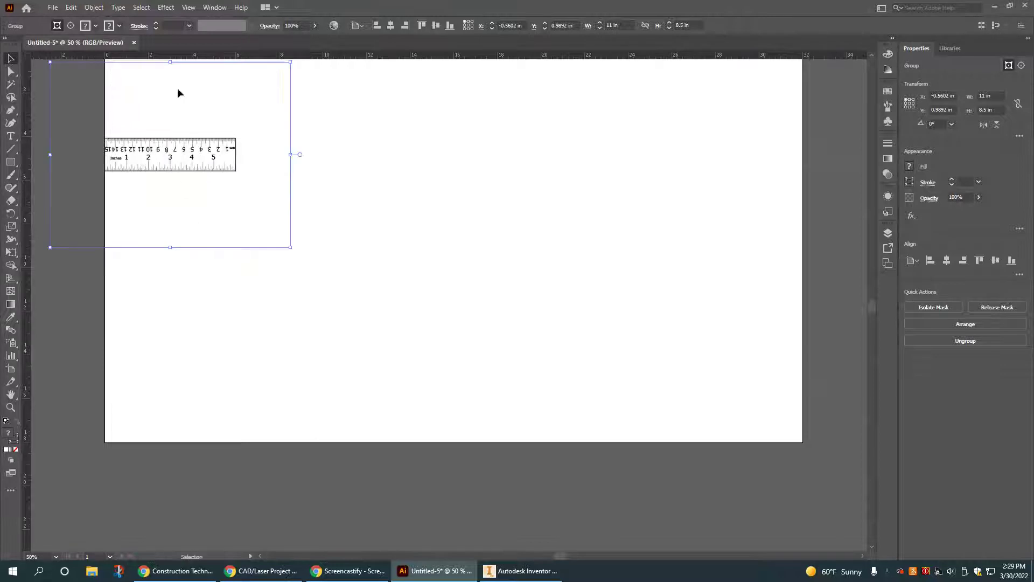
{"action": "scroll", "coordinate": [350, 243], "scroll_direction": "up", "scroll_amount": 2}
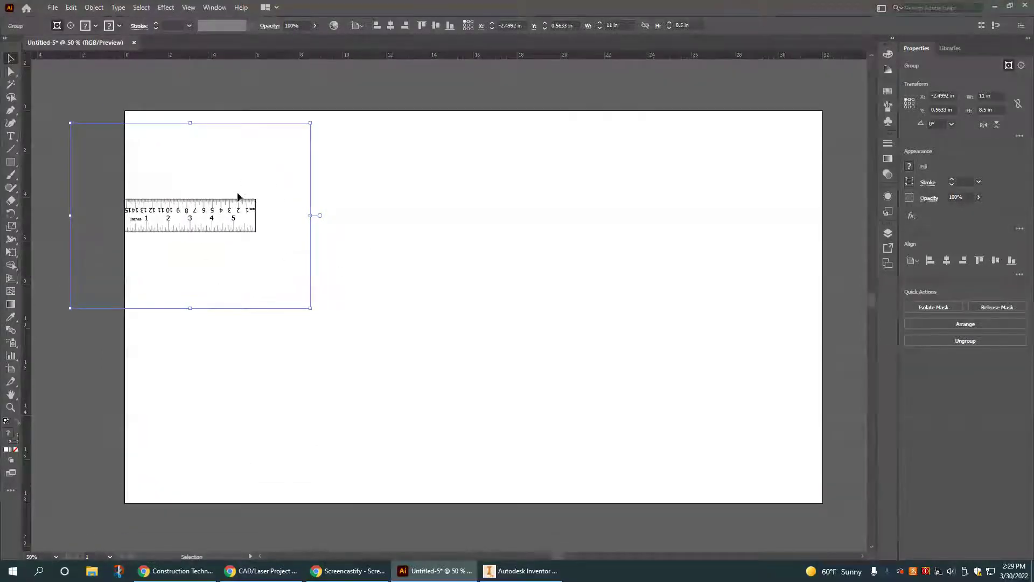
{"action": "left_click_drag", "start_coordinate": [312, 272], "coordinate": [512, 341]}
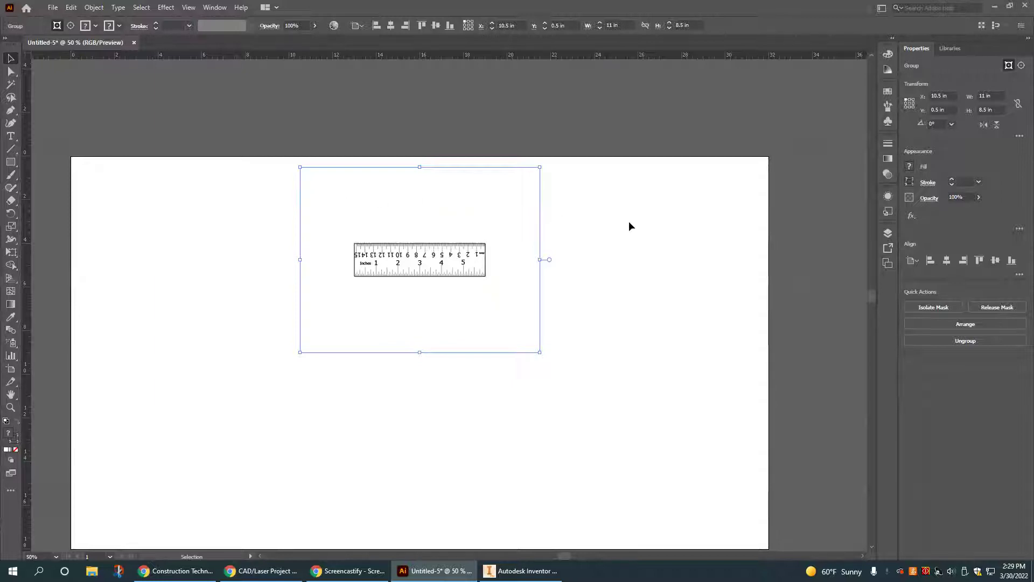
- Set the ruler clip group's stroke colour to red
{"action": "left_click", "coordinate": [476, 287]}
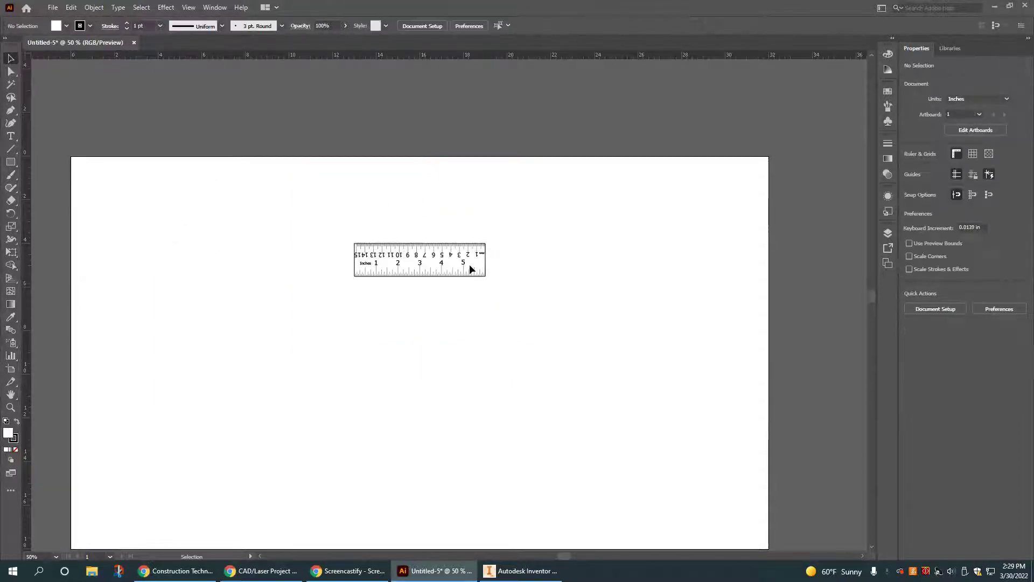
{"action": "left_click", "coordinate": [487, 260]}
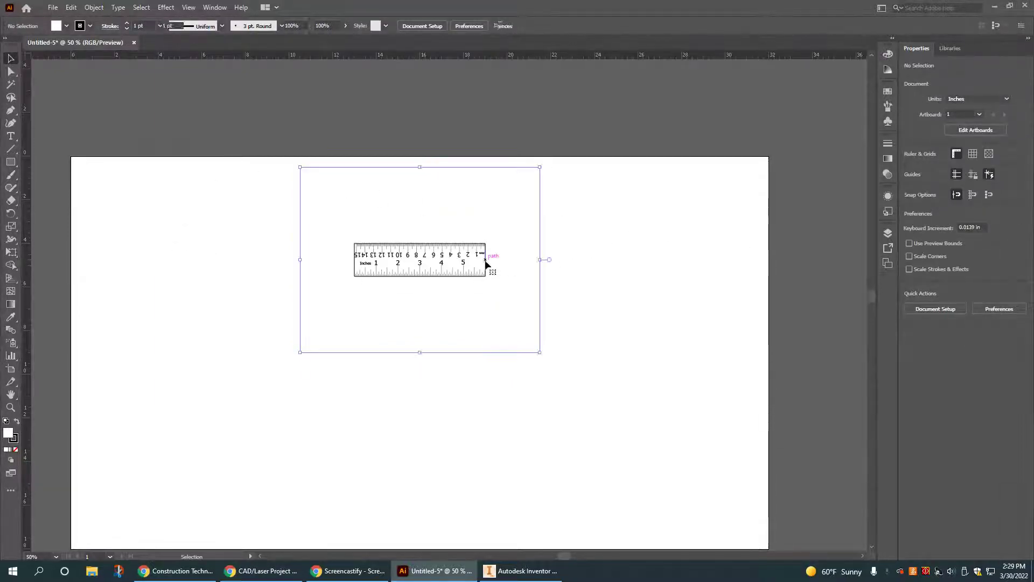
{"action": "left_click", "coordinate": [906, 187]}
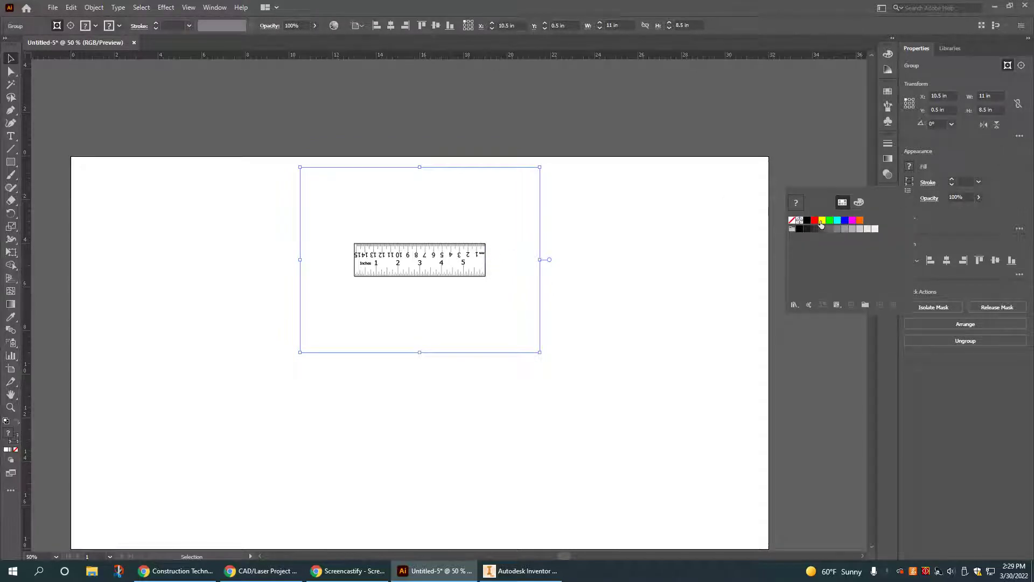
{"action": "left_click", "coordinate": [796, 227]}
- Expand Layer 1's nested groups in Layers and delete the clipping rectangle
{"action": "left_click", "coordinate": [476, 367]}
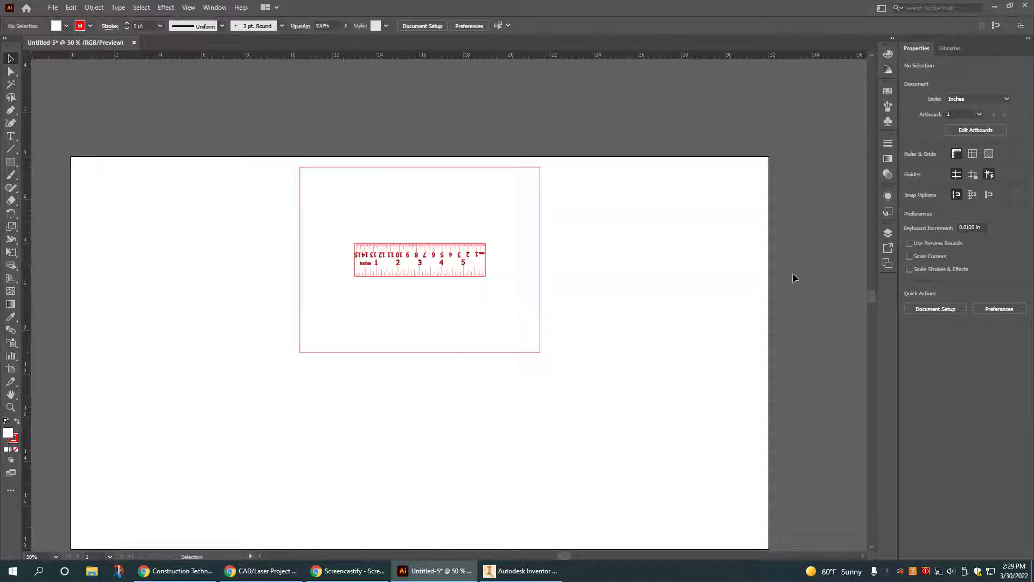
{"action": "key", "text": "ctrl+a"}
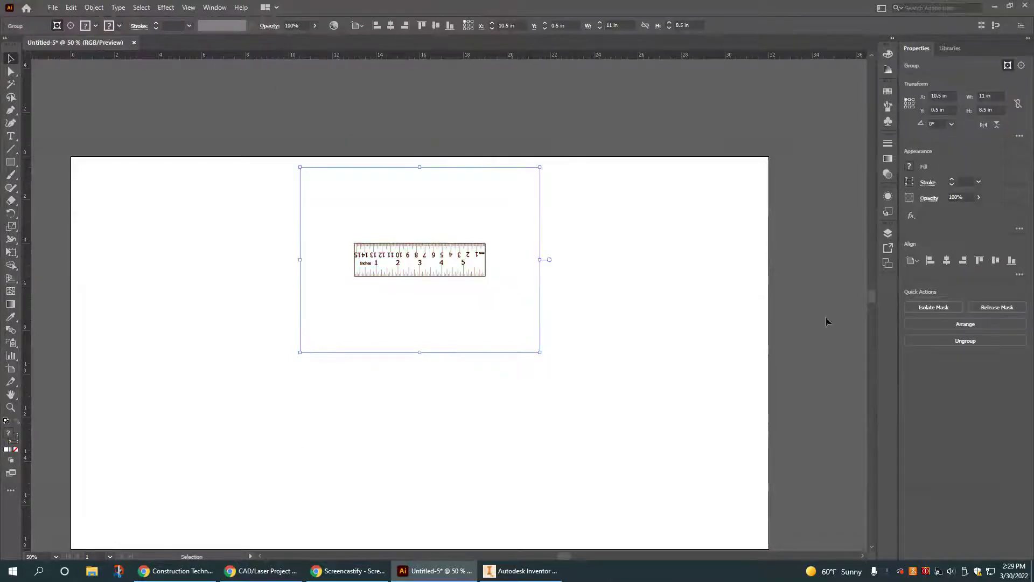
{"action": "left_click", "coordinate": [770, 335]}
{"action": "left_click", "coordinate": [476, 272]}
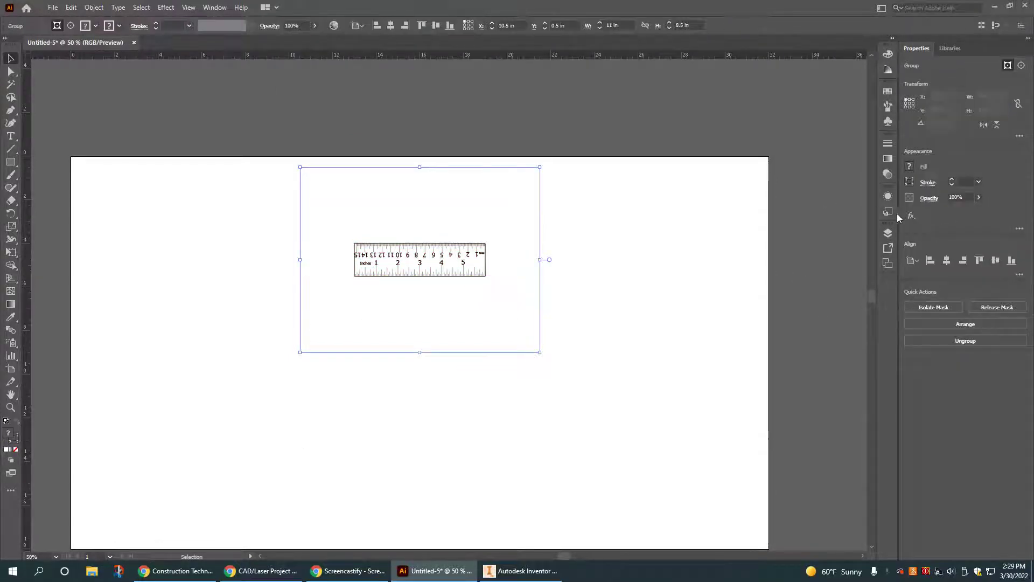
{"action": "left_click", "coordinate": [888, 232]}
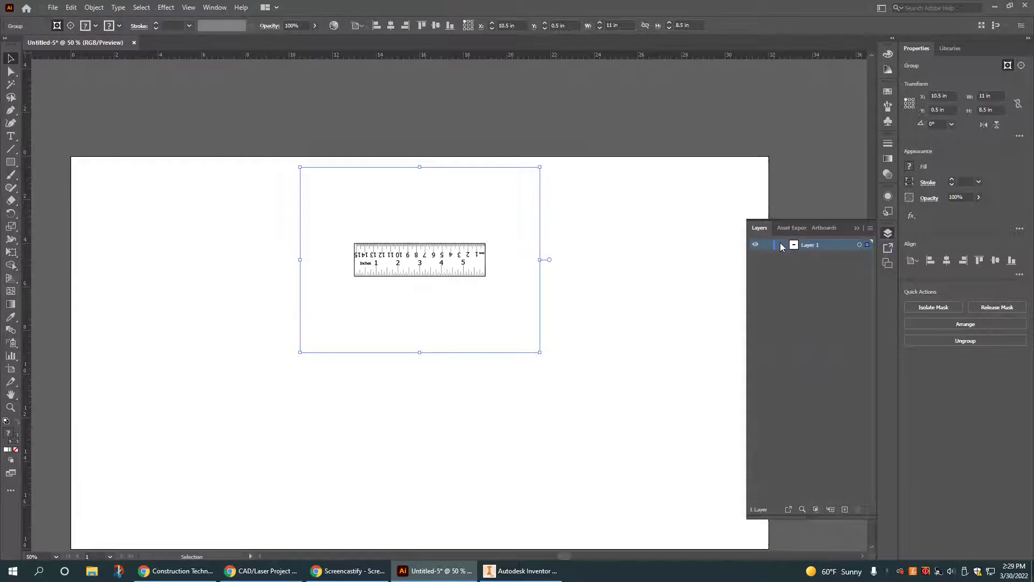
{"action": "left_click", "coordinate": [783, 247]}
{"action": "left_click", "coordinate": [793, 257]}
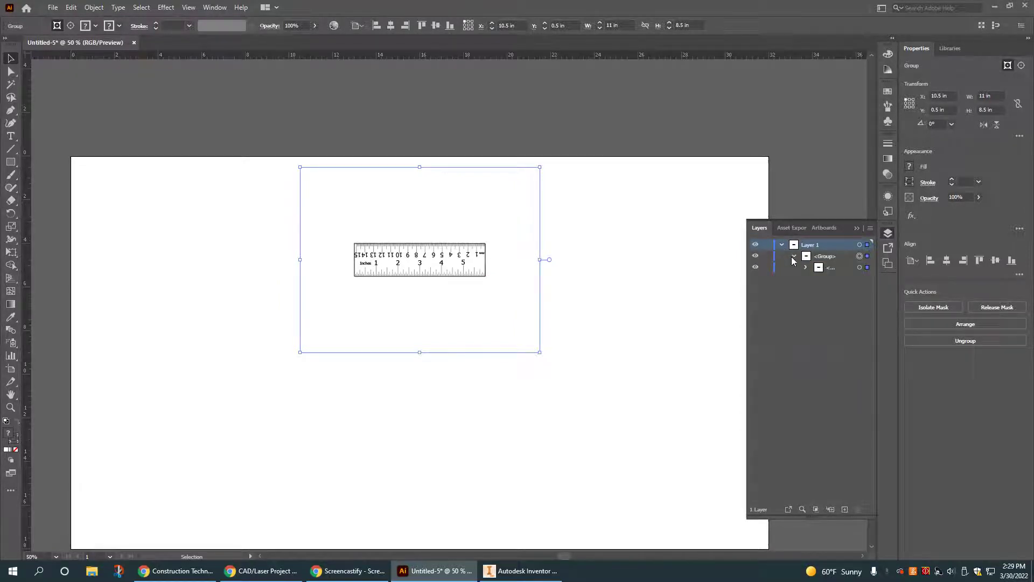
{"action": "left_click", "coordinate": [806, 268]}
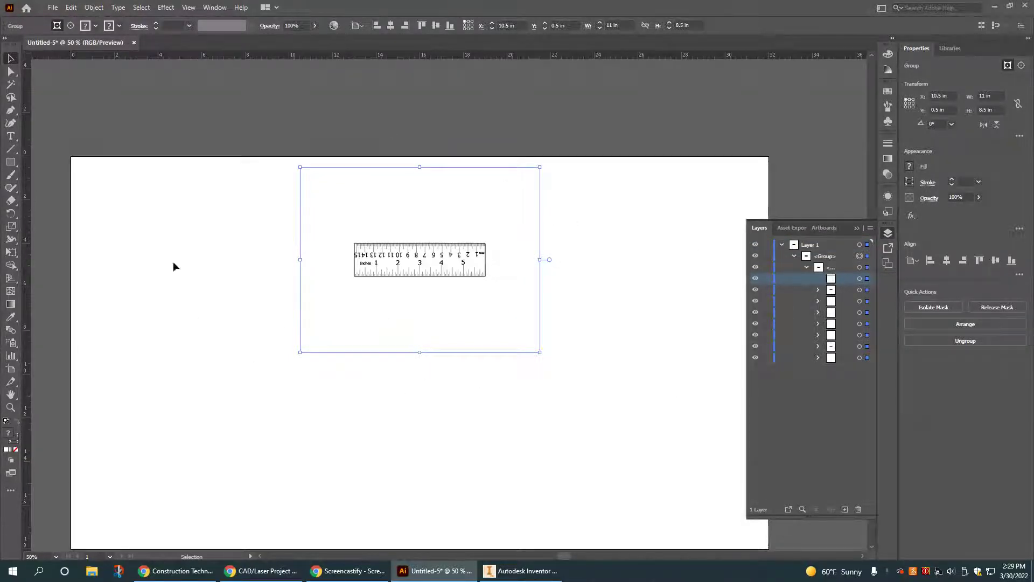
{"action": "left_click", "coordinate": [859, 509]}
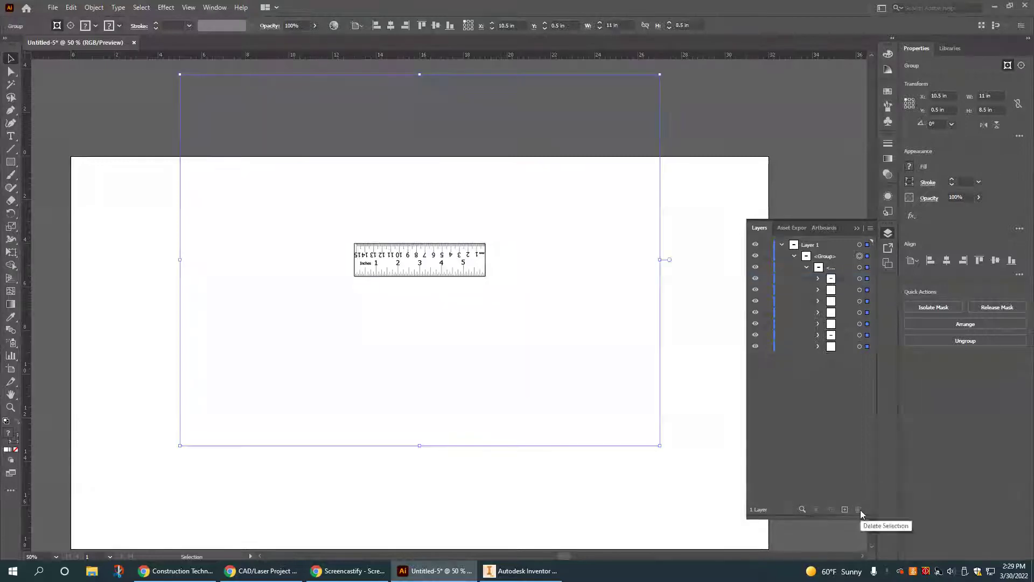
- Delete the blank items inside the Inches and numerals sublayers
{"action": "left_click", "coordinate": [818, 290]}
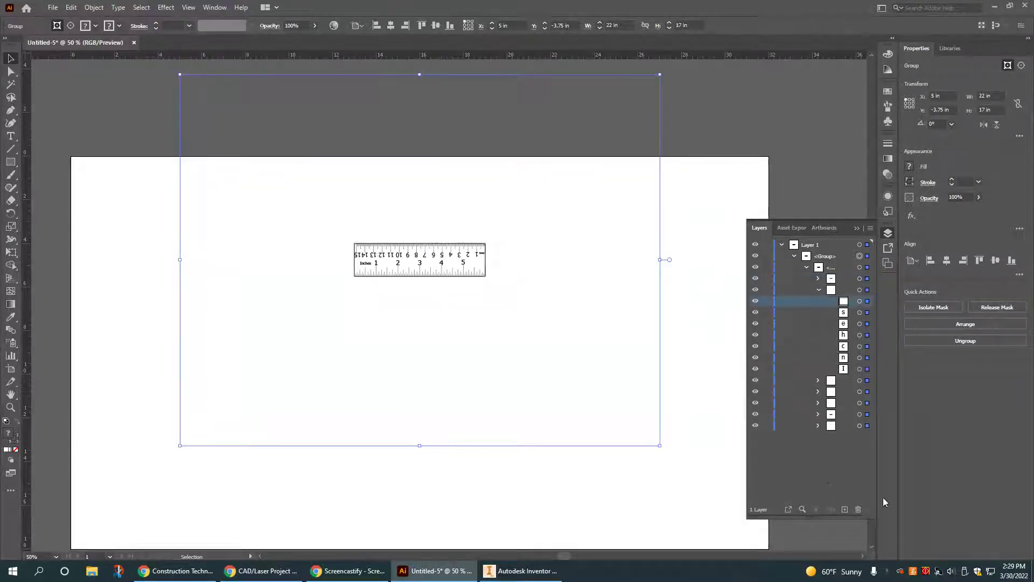
{"action": "left_click", "coordinate": [859, 509]}
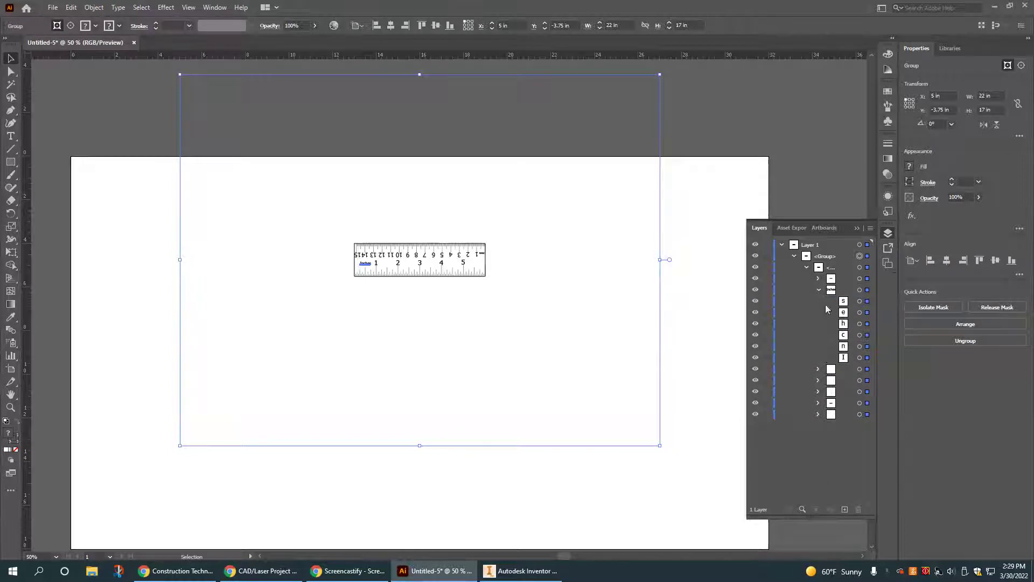
{"action": "left_click", "coordinate": [819, 290]}
{"action": "left_click", "coordinate": [819, 301]}
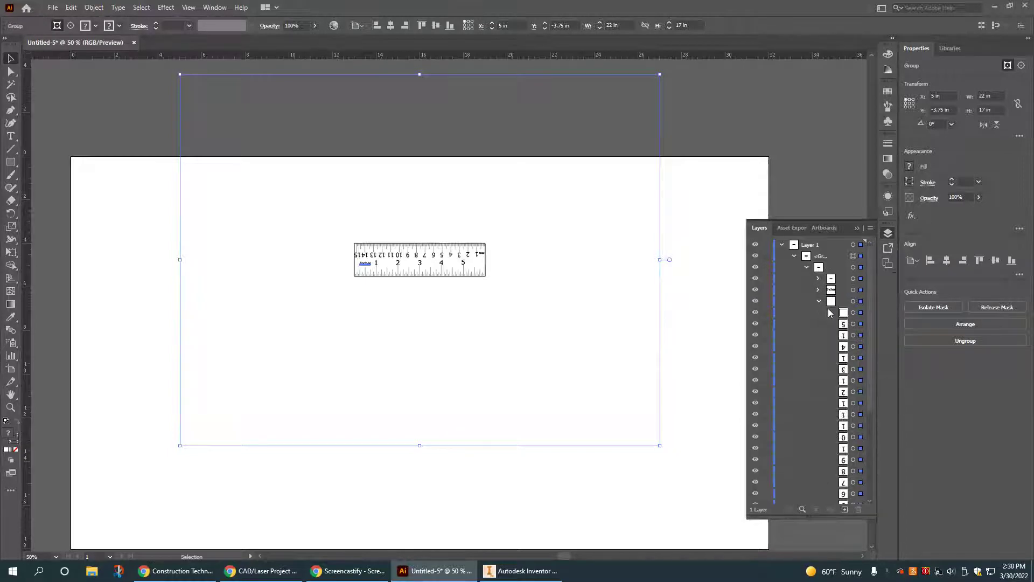
{"action": "left_click", "coordinate": [832, 313]}
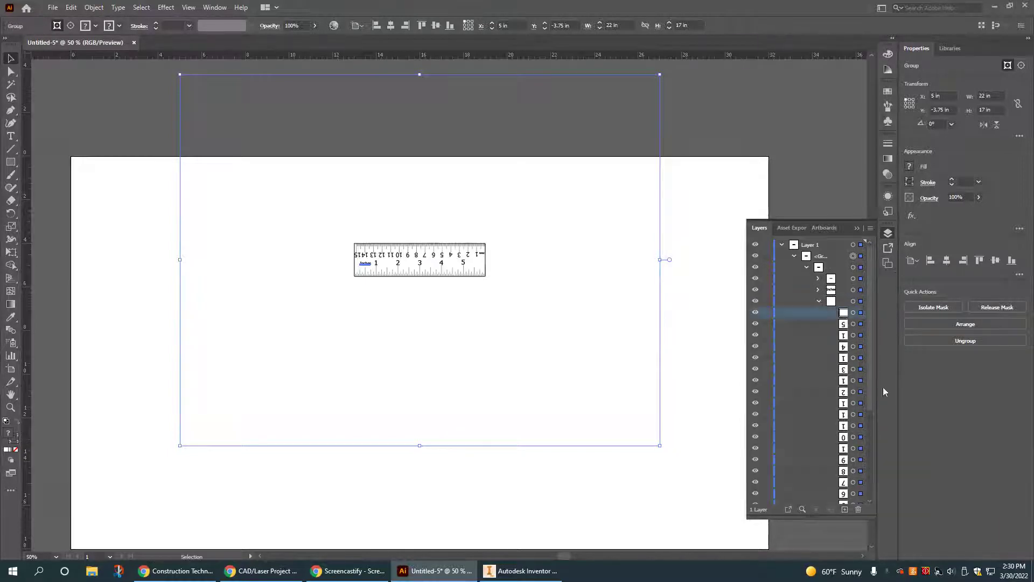
{"action": "left_click", "coordinate": [859, 510]}
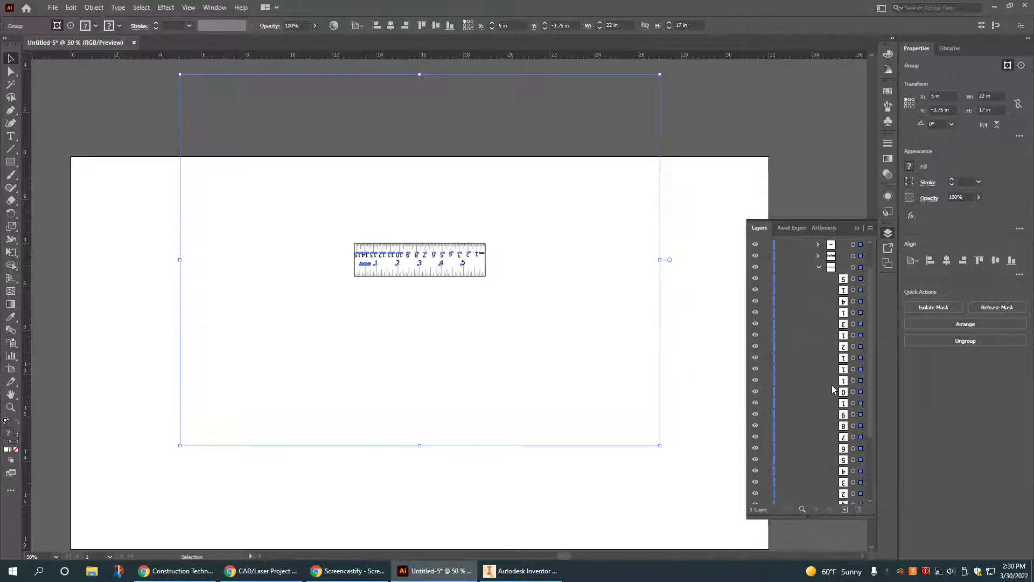
- Delete the blank items from the next two sublayers
{"action": "left_click", "coordinate": [818, 301]}
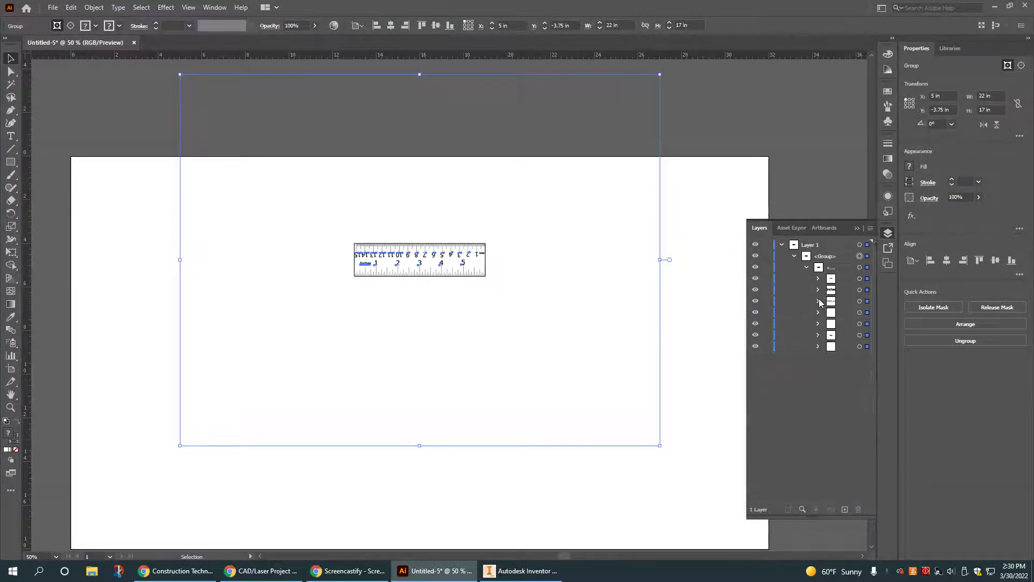
{"action": "left_click", "coordinate": [819, 312]}
{"action": "left_click", "coordinate": [838, 324]}
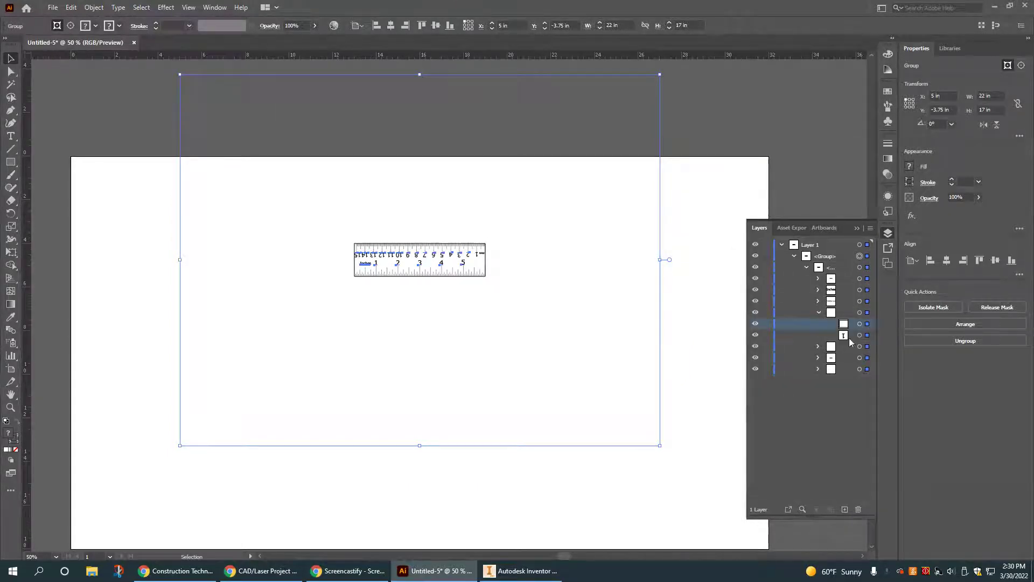
{"action": "left_click", "coordinate": [858, 509]}
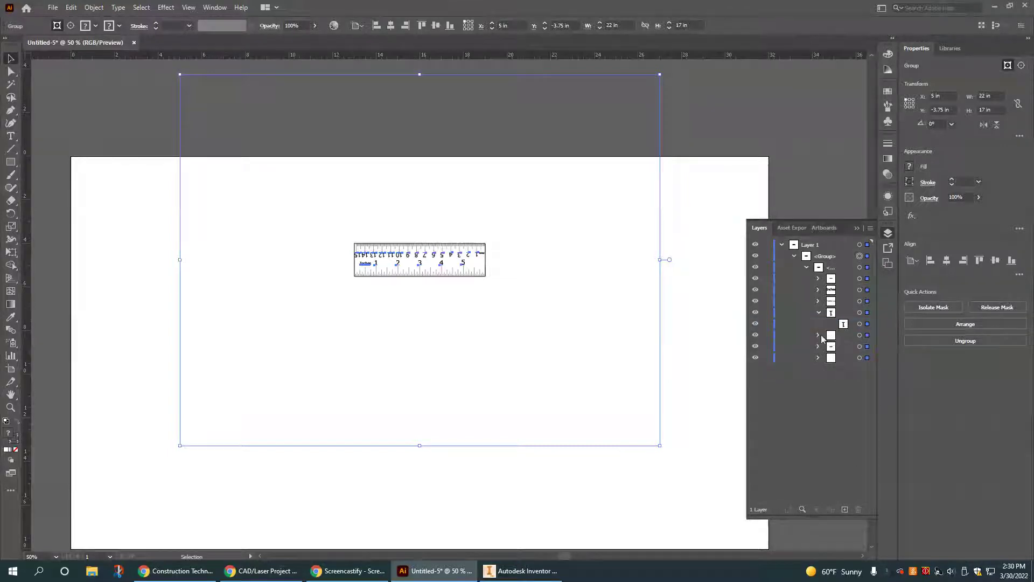
{"action": "left_click", "coordinate": [818, 335]}
{"action": "left_click", "coordinate": [838, 347]}
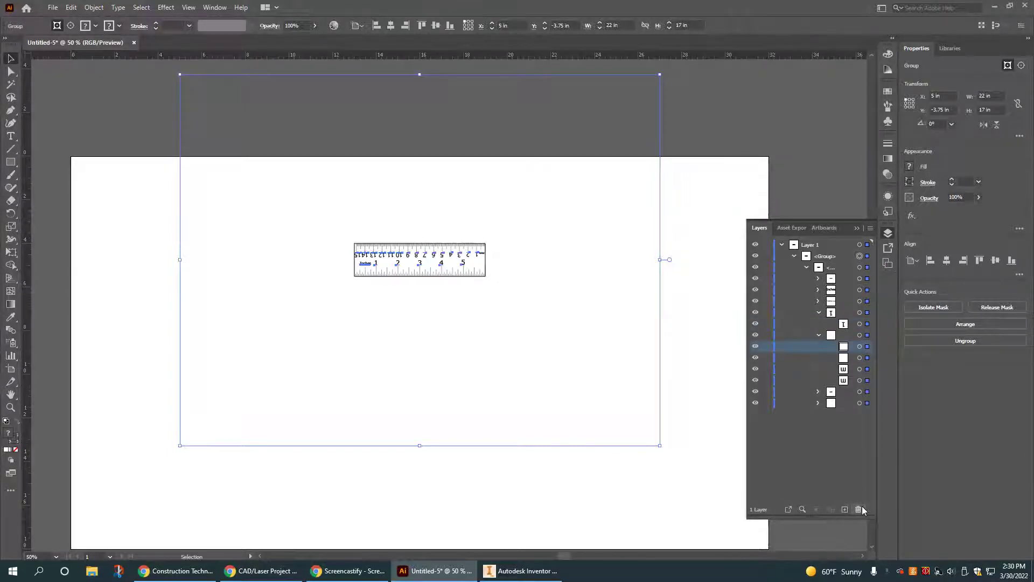
{"action": "left_click", "coordinate": [858, 509]}
- Remove the blank item from the tick marks sublayer and delete the empty last sublayer
{"action": "left_click", "coordinate": [819, 379]}
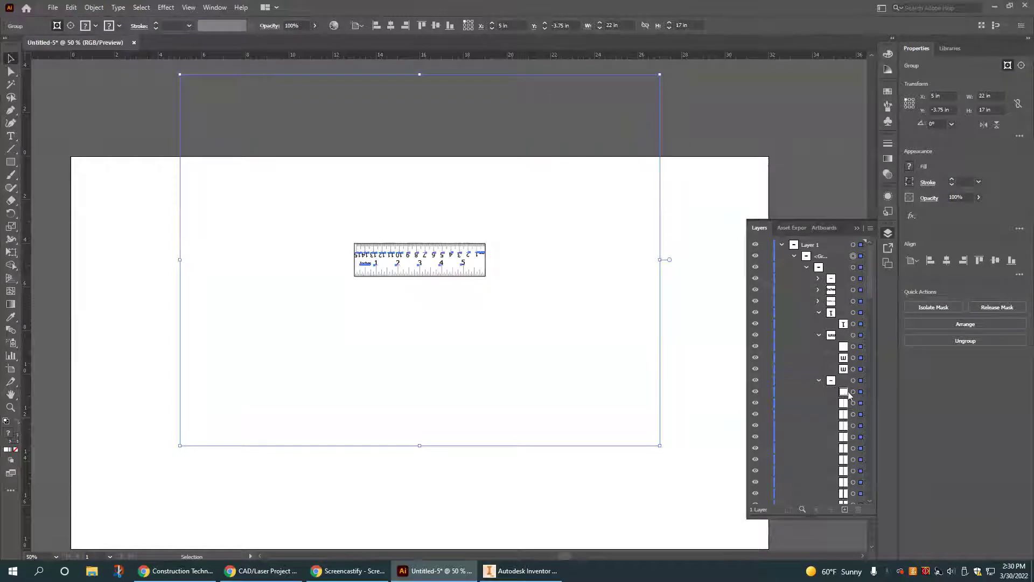
{"action": "left_click", "coordinate": [844, 392]}
{"action": "left_click", "coordinate": [858, 510]}
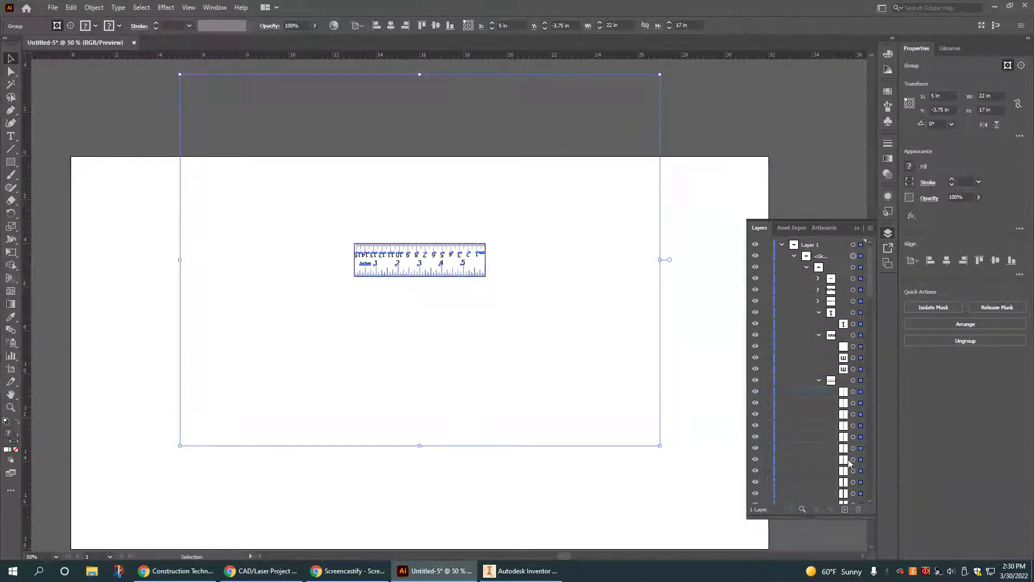
{"action": "left_click", "coordinate": [819, 335]}
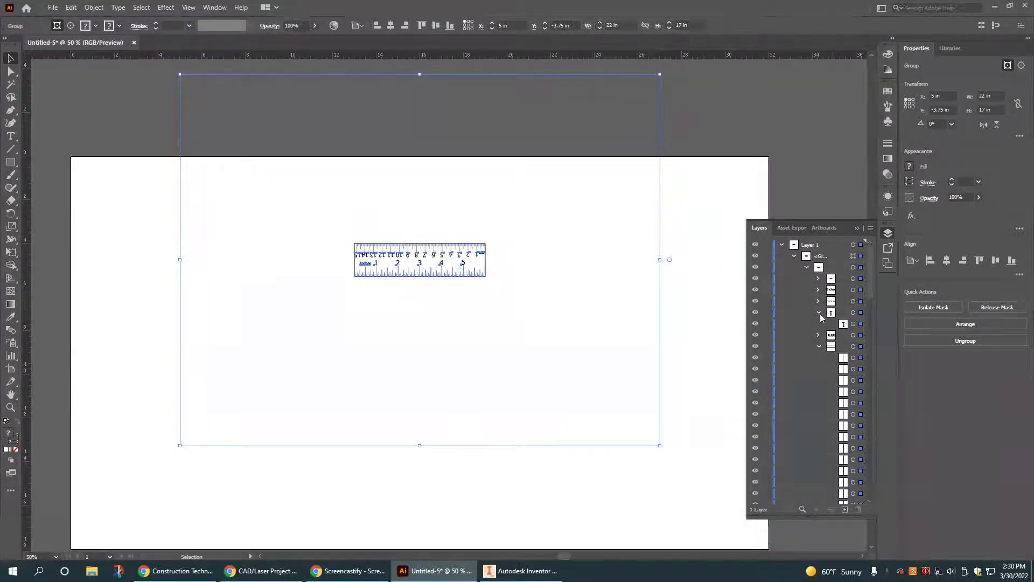
{"action": "left_click", "coordinate": [818, 313]}
{"action": "left_click", "coordinate": [819, 335]}
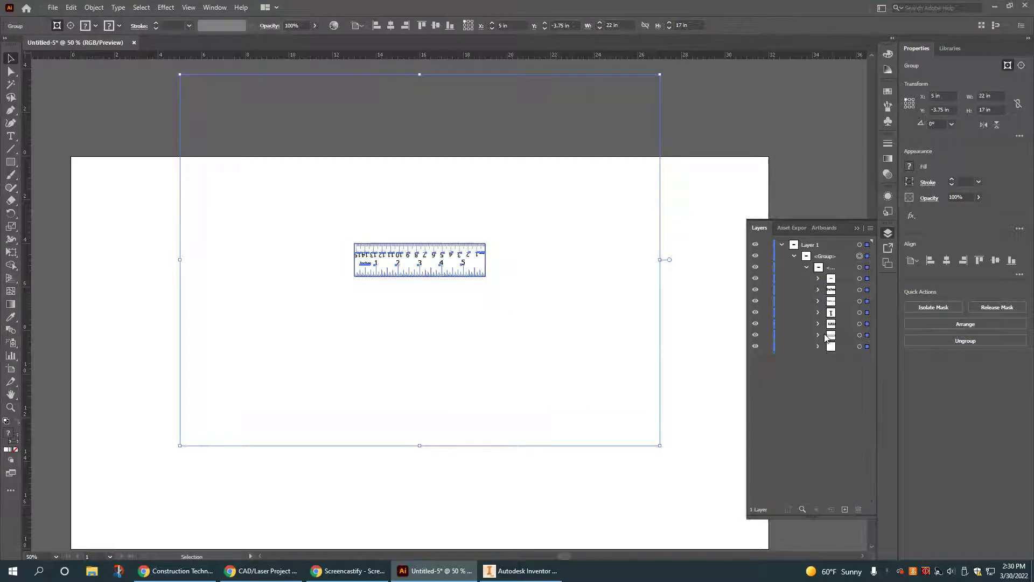
{"action": "left_click", "coordinate": [819, 347]}
{"action": "left_click", "coordinate": [843, 358]}
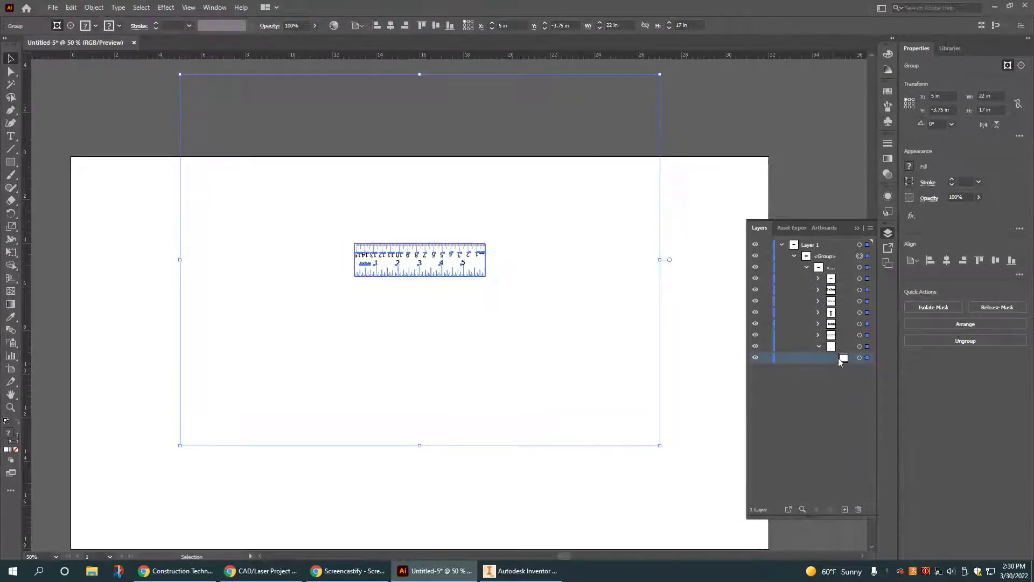
{"action": "left_click", "coordinate": [860, 510]}
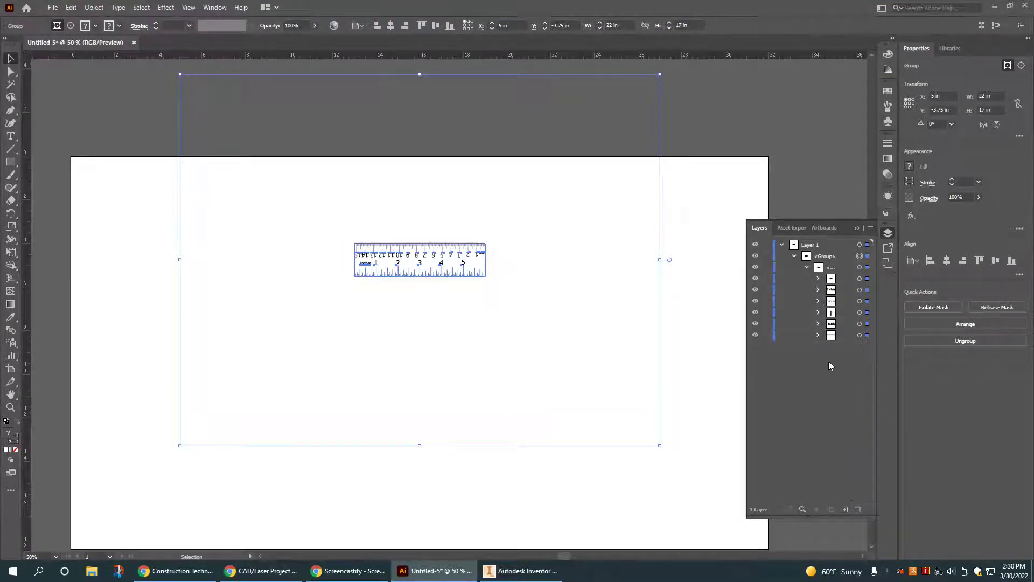
- Reselect the ruler group, delete the item under the ωω sublayer, then undo it
{"action": "left_click", "coordinate": [535, 298]}
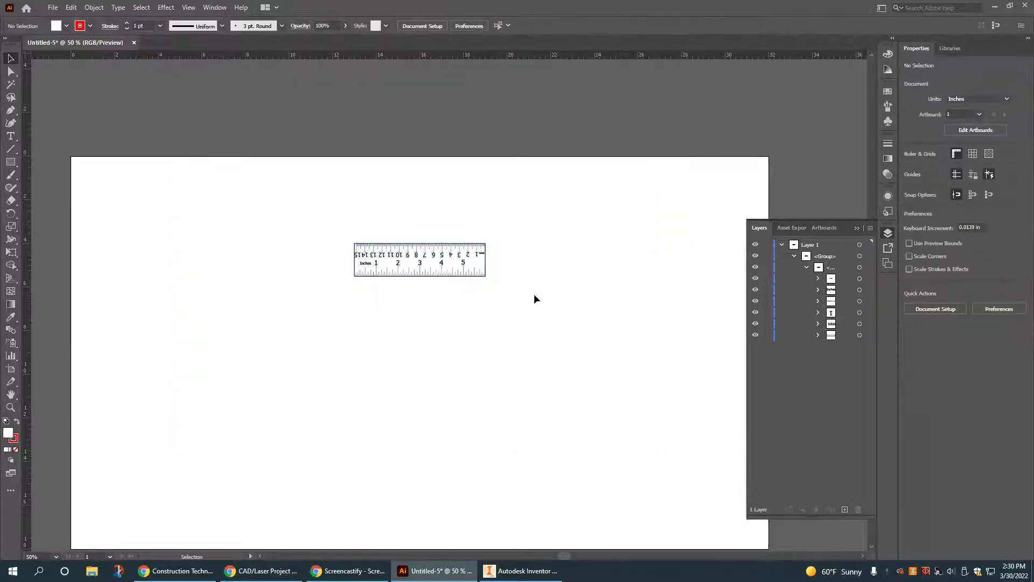
{"action": "left_click", "coordinate": [484, 258]}
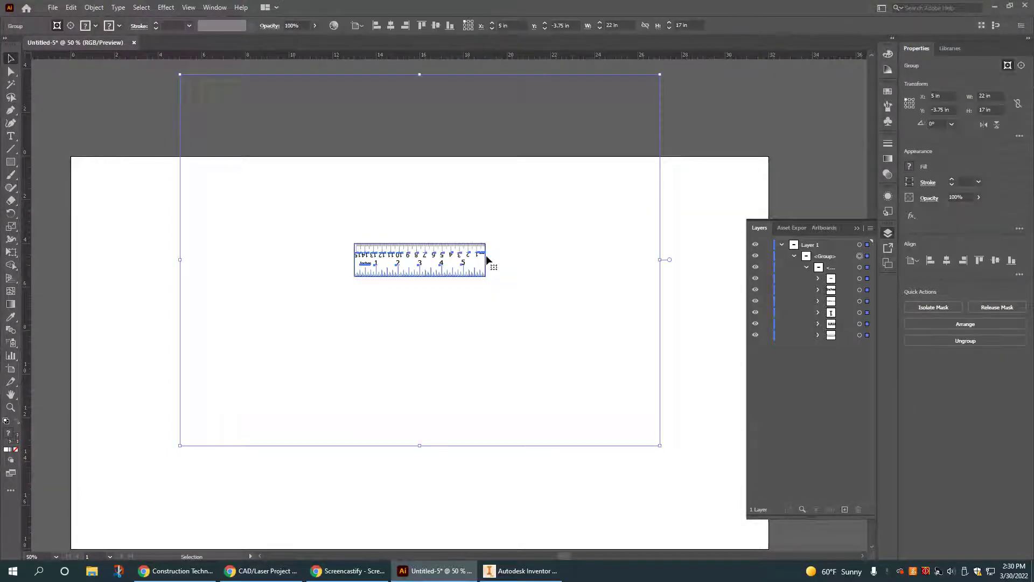
{"action": "left_click", "coordinate": [818, 334]}
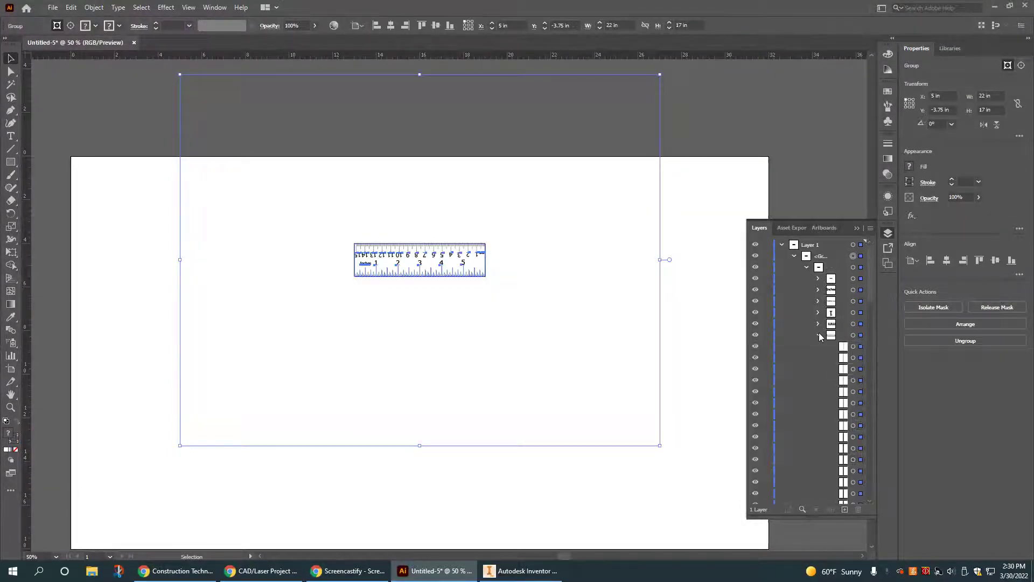
{"action": "scroll", "coordinate": [819, 332], "scroll_direction": "down", "scroll_amount": 3}
{"action": "scroll", "coordinate": [842, 363], "scroll_direction": "down", "scroll_amount": 10}
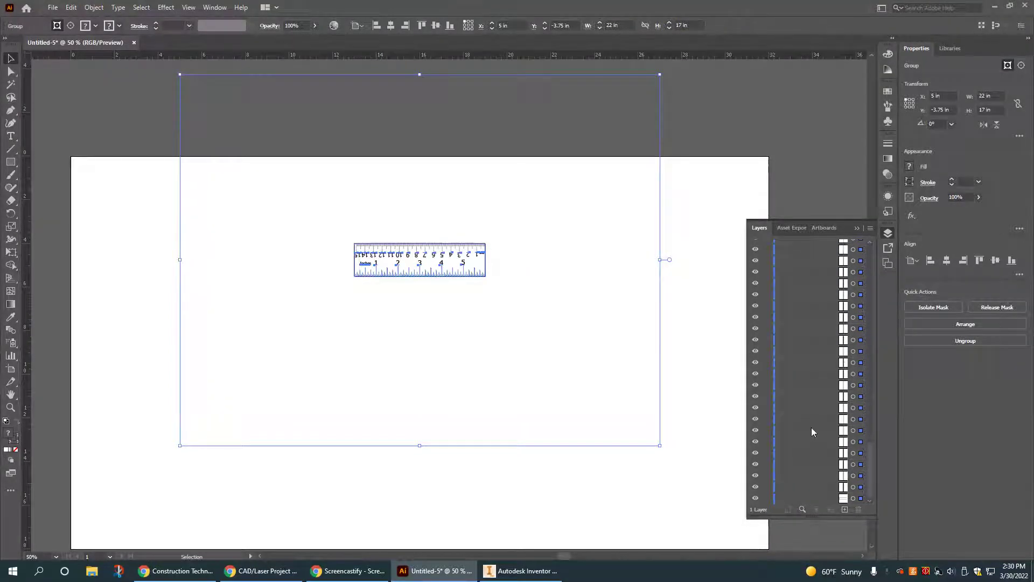
{"action": "scroll", "coordinate": [811, 428], "scroll_direction": "up", "scroll_amount": 10}
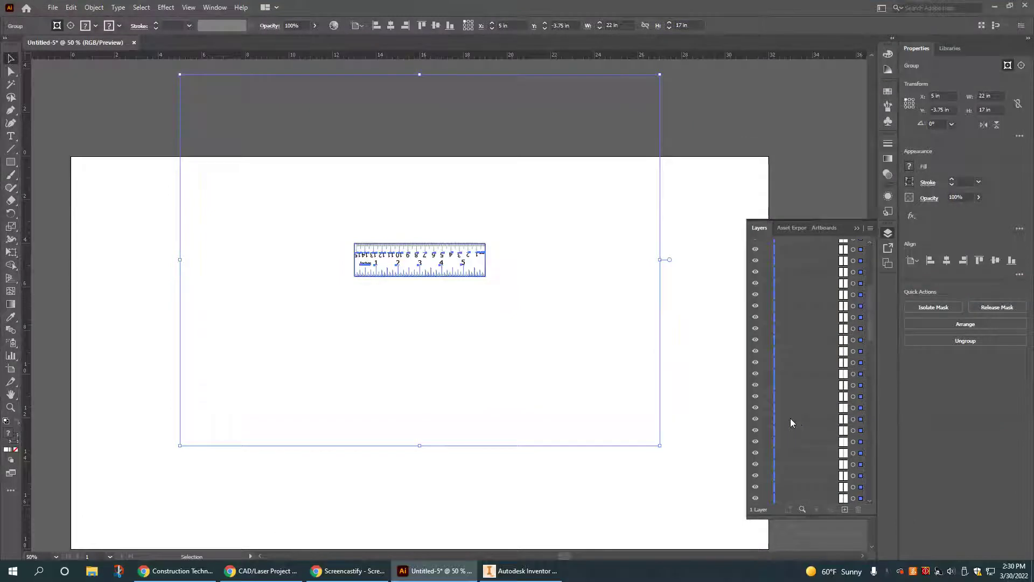
{"action": "scroll", "coordinate": [791, 418], "scroll_direction": "up", "scroll_amount": 3}
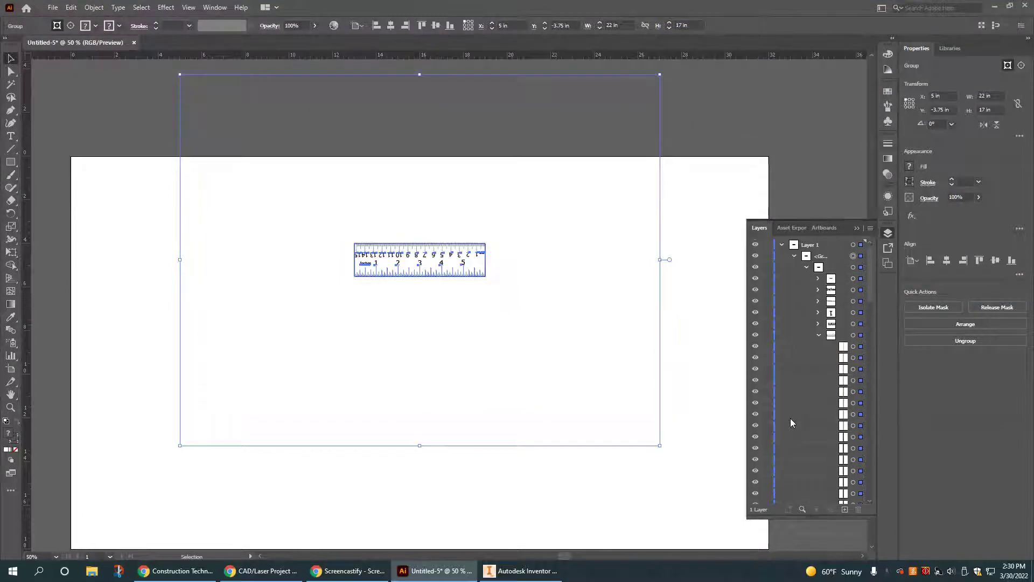
{"action": "left_click", "coordinate": [818, 334]}
{"action": "left_click", "coordinate": [818, 324]}
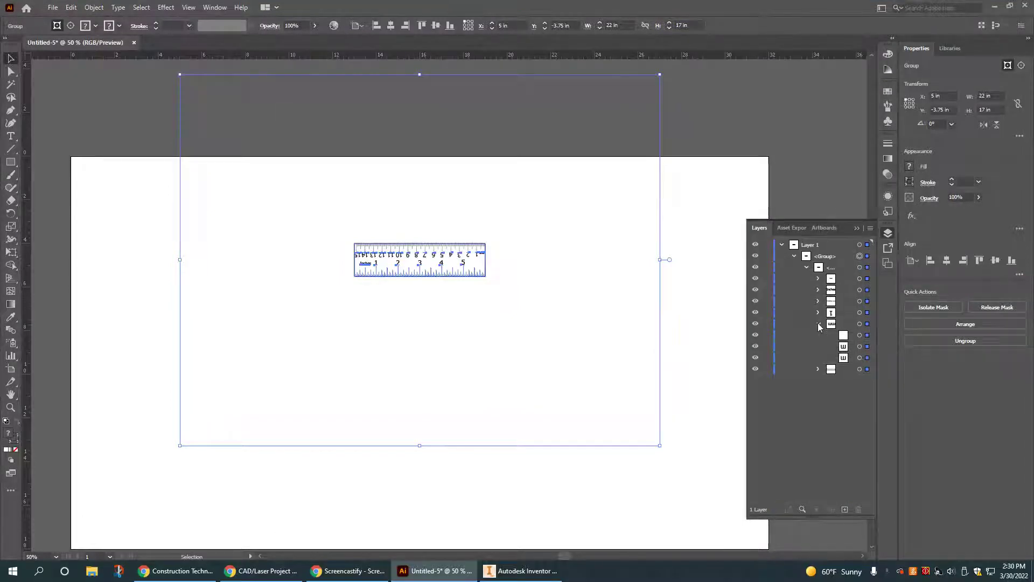
{"action": "left_click", "coordinate": [849, 335]}
{"action": "left_click", "coordinate": [859, 510]}
{"action": "key", "text": "ctrl+z"}
- Look through the digits and Inches sublayers' contents
{"action": "left_click", "coordinate": [818, 323]}
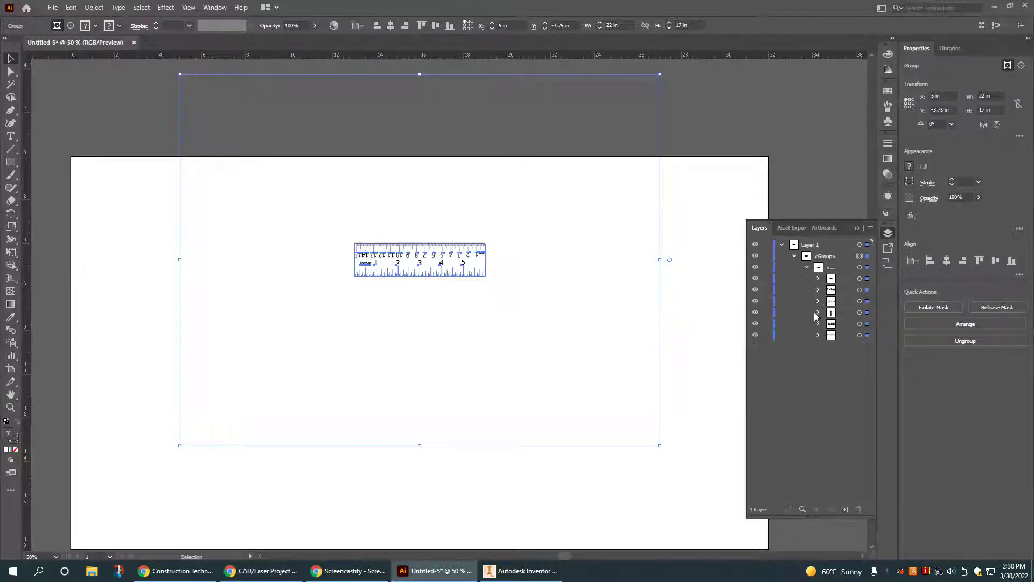
{"action": "left_click", "coordinate": [818, 301]}
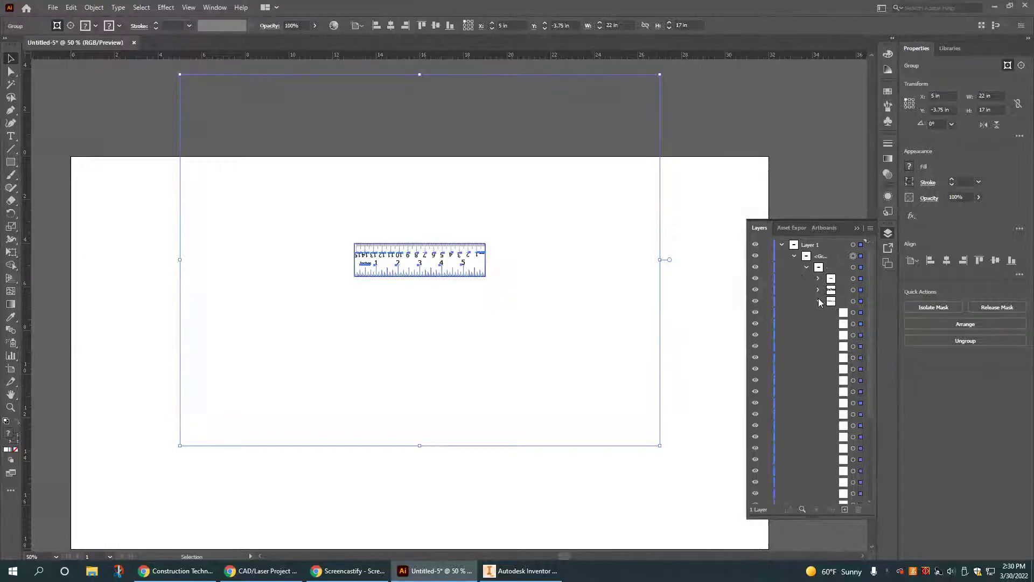
{"action": "scroll", "coordinate": [867, 376], "scroll_direction": "down", "scroll_amount": 5}
{"action": "scroll", "coordinate": [829, 324], "scroll_direction": "up", "scroll_amount": 5}
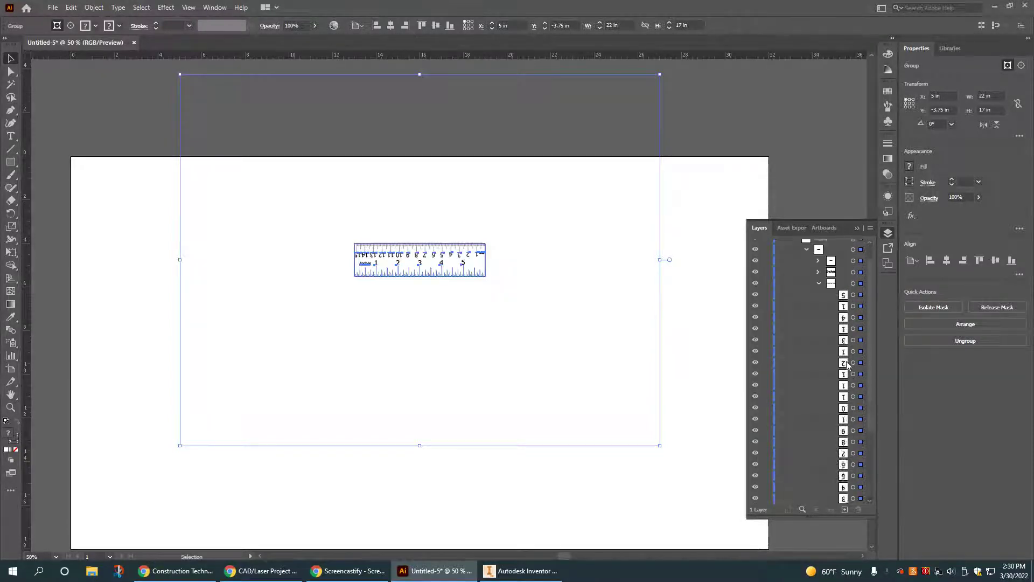
{"action": "left_click", "coordinate": [819, 301]}
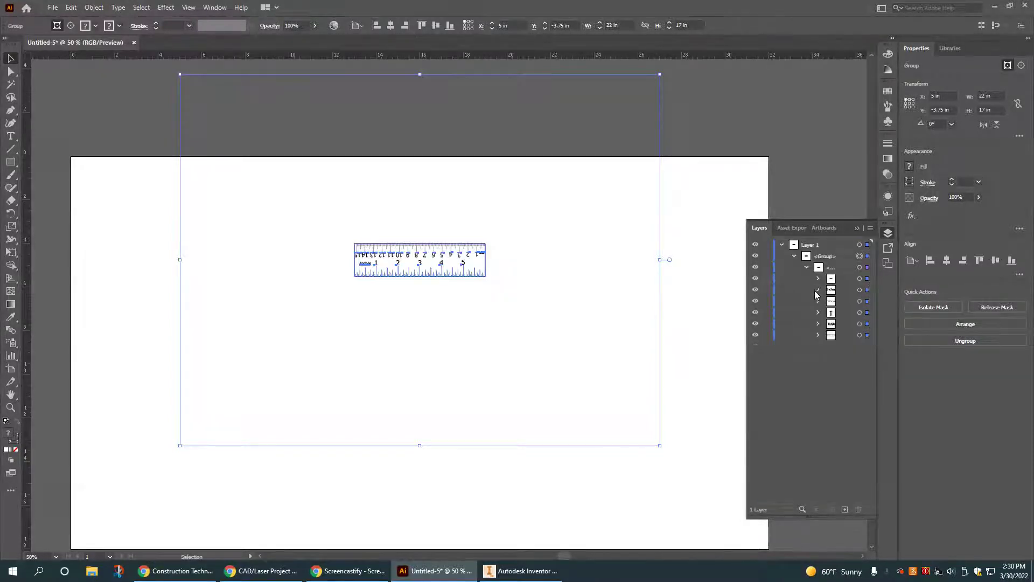
{"action": "left_click", "coordinate": [816, 289]}
{"action": "left_click", "coordinate": [817, 290]}
- Delete the 22 × 17 in frame from the first sublayer and collapse Layer 1
{"action": "left_click", "coordinate": [819, 279]}
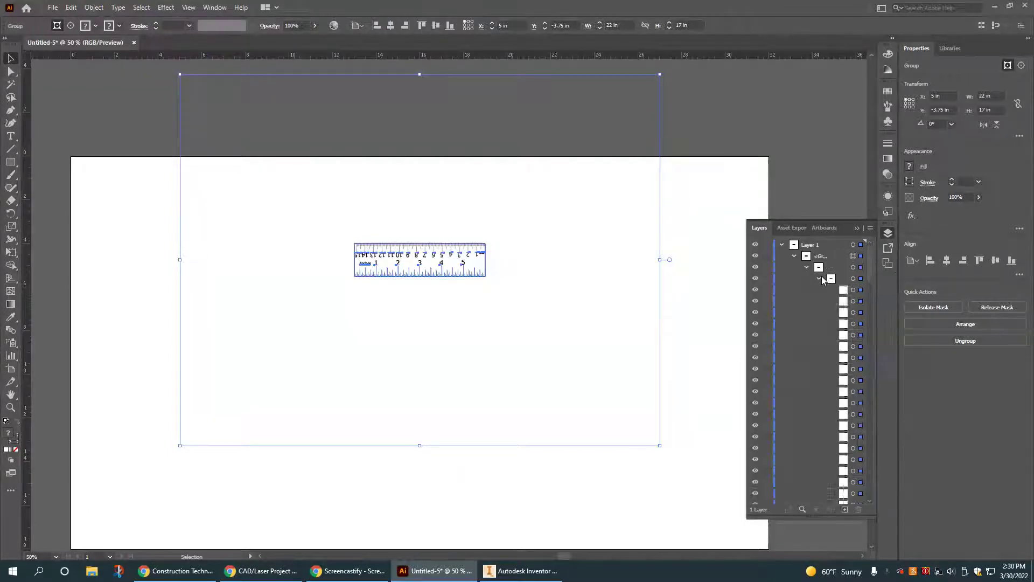
{"action": "left_click", "coordinate": [838, 290]}
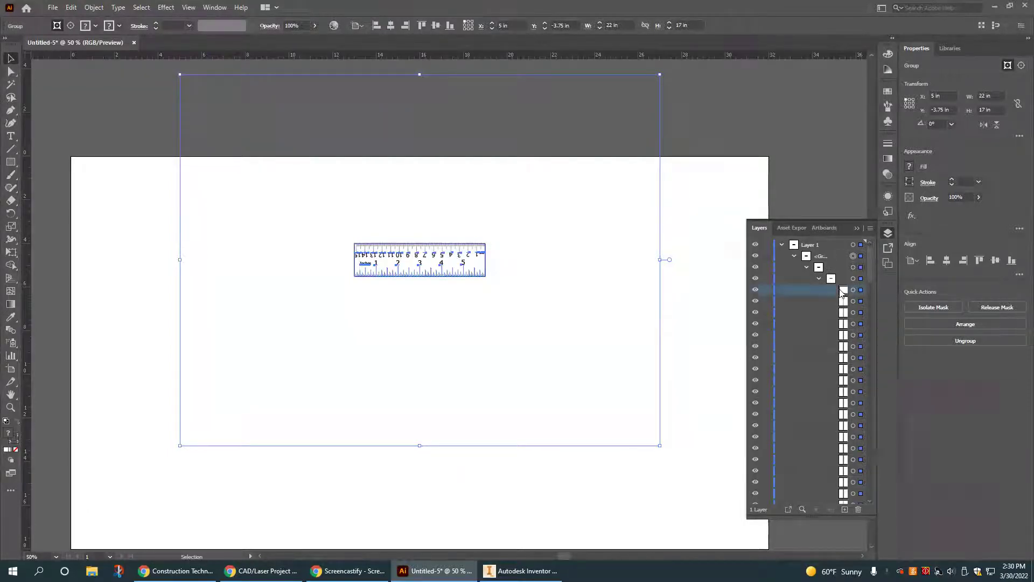
{"action": "left_click", "coordinate": [859, 510]}
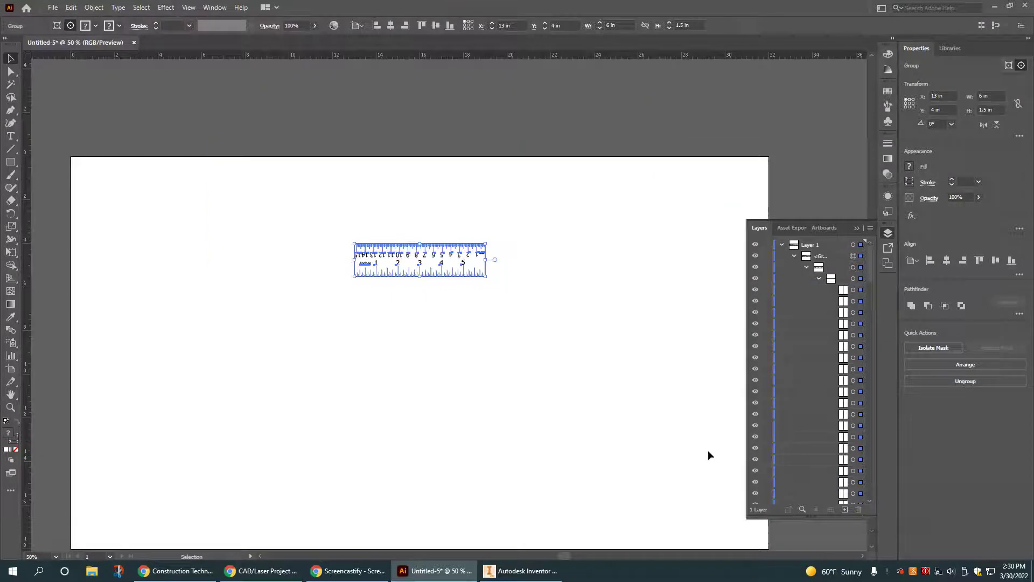
{"action": "left_click", "coordinate": [781, 245]}
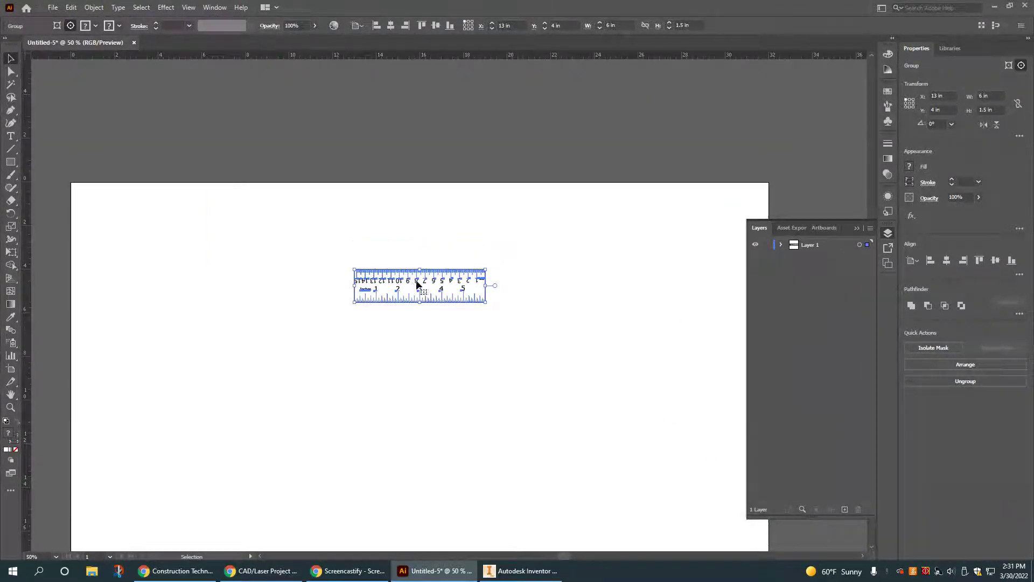
- Zoom in on the ruler, marquee-select the whole group and ungroup it with Object > Ungroup
{"action": "scroll", "coordinate": [439, 264], "scroll_direction": "up", "scroll_amount": 4, "text": "alt"}
{"action": "left_click_drag", "start_coordinate": [438, 261], "coordinate": [493, 235]}
{"action": "left_click", "coordinate": [522, 398]}
{"action": "left_click_drag", "start_coordinate": [727, 405], "coordinate": [214, 221]}
{"action": "left_click", "coordinate": [93, 7]}
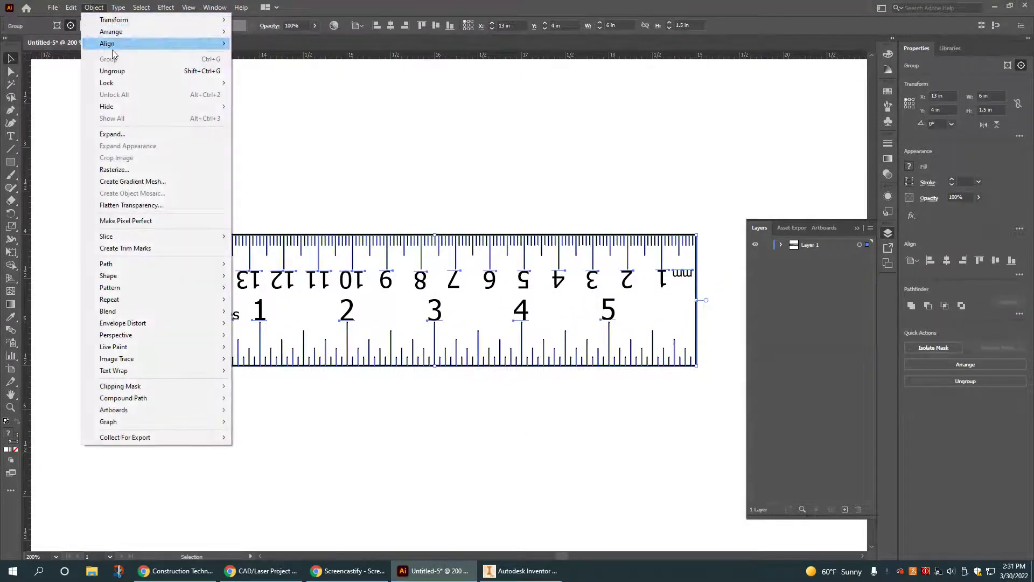
{"action": "left_click", "coordinate": [108, 70]}
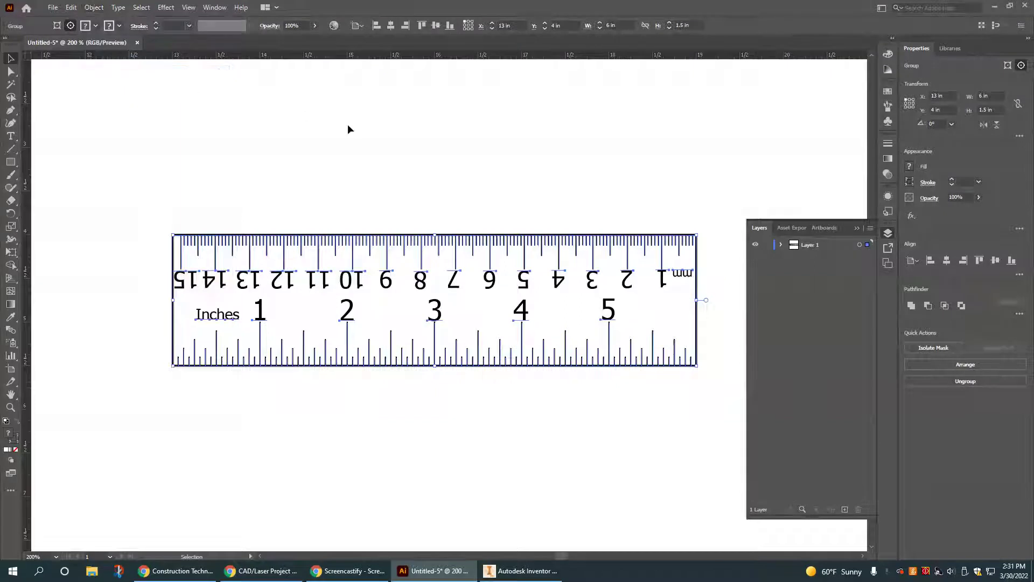
{"action": "left_click", "coordinate": [173, 304]}
- Ungroup the ruler a second time, then select the remaining ruler clip group
{"action": "left_click_drag", "start_coordinate": [128, 133], "coordinate": [743, 427]}
{"action": "left_click", "coordinate": [93, 7]}
{"action": "left_click", "coordinate": [118, 70]}
{"action": "left_click", "coordinate": [94, 7]}
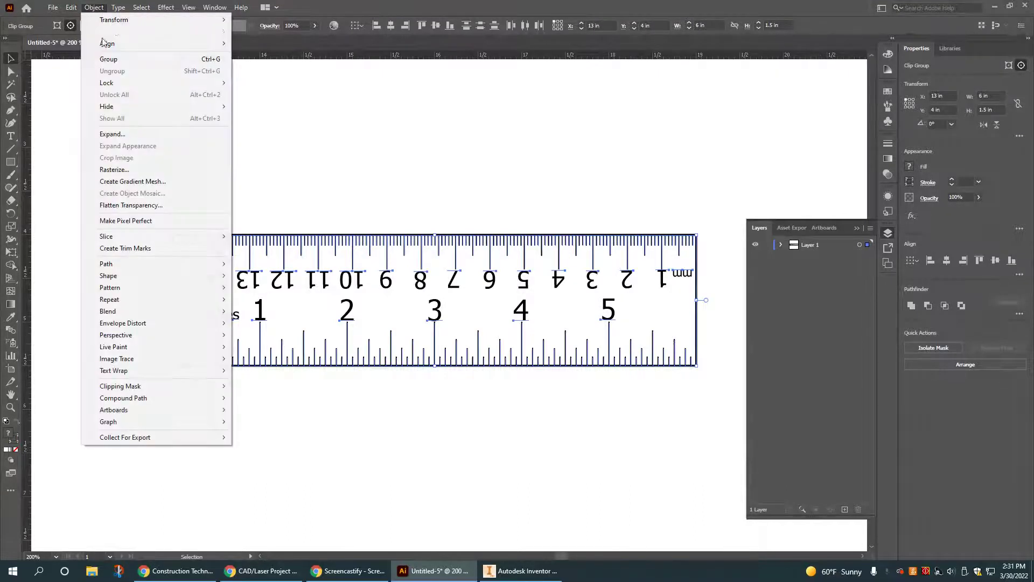
{"action": "left_click", "coordinate": [351, 160]}
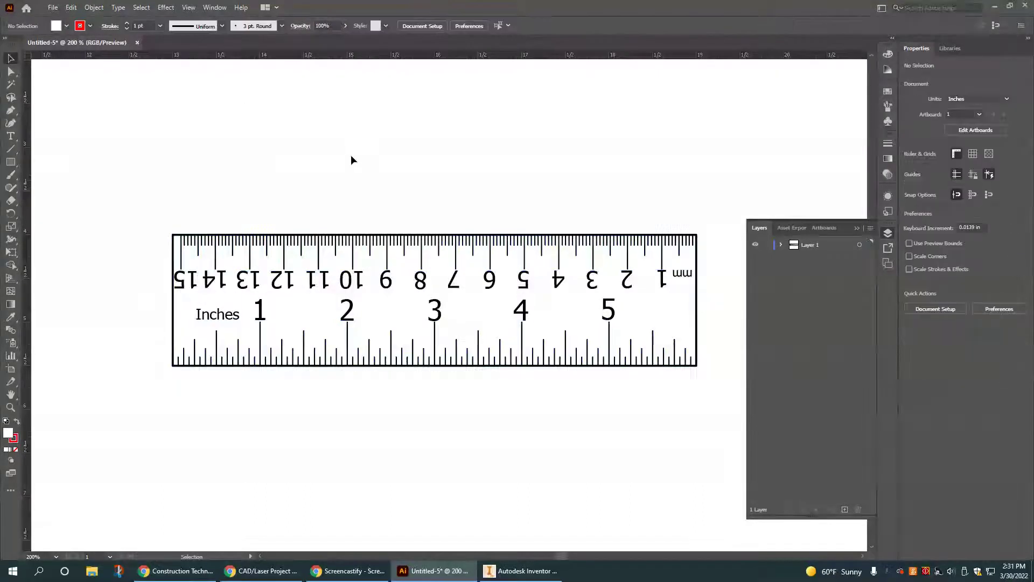
{"action": "left_click", "coordinate": [180, 313]}
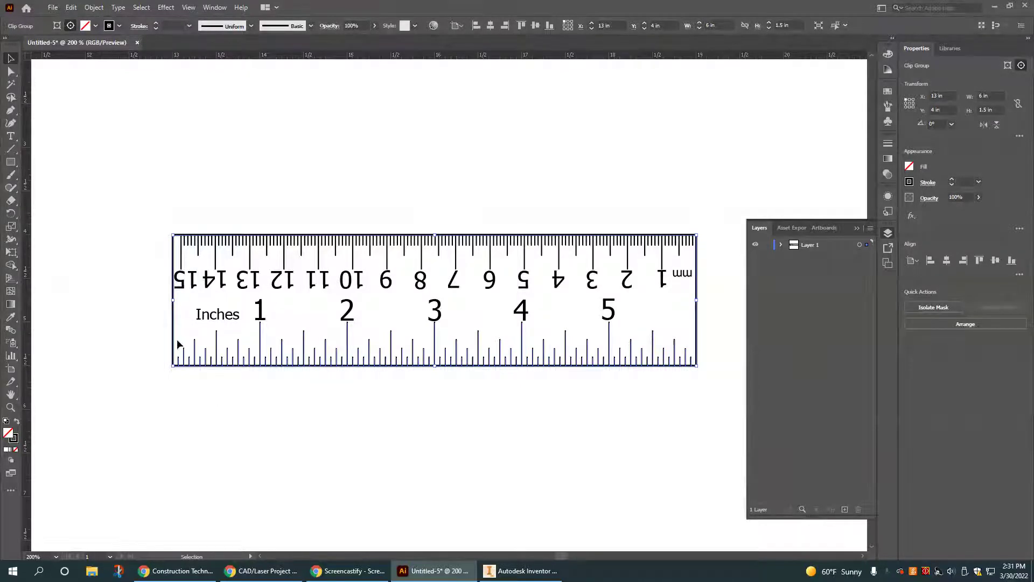
- Try marquee and shift-click selections of the ruler's lower ticks and its clip group
{"action": "left_click_drag", "start_coordinate": [178, 341], "coordinate": [631, 372]}
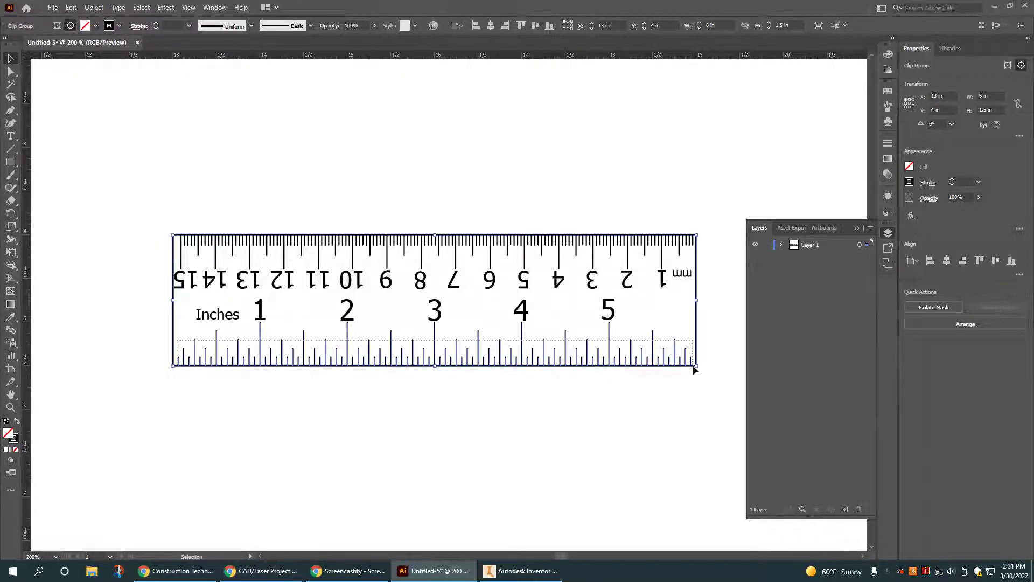
{"action": "left_click_drag", "start_coordinate": [693, 362], "coordinate": [695, 365]}
{"action": "left_click_drag", "start_coordinate": [694, 363], "coordinate": [693, 363], "text": "shift"}
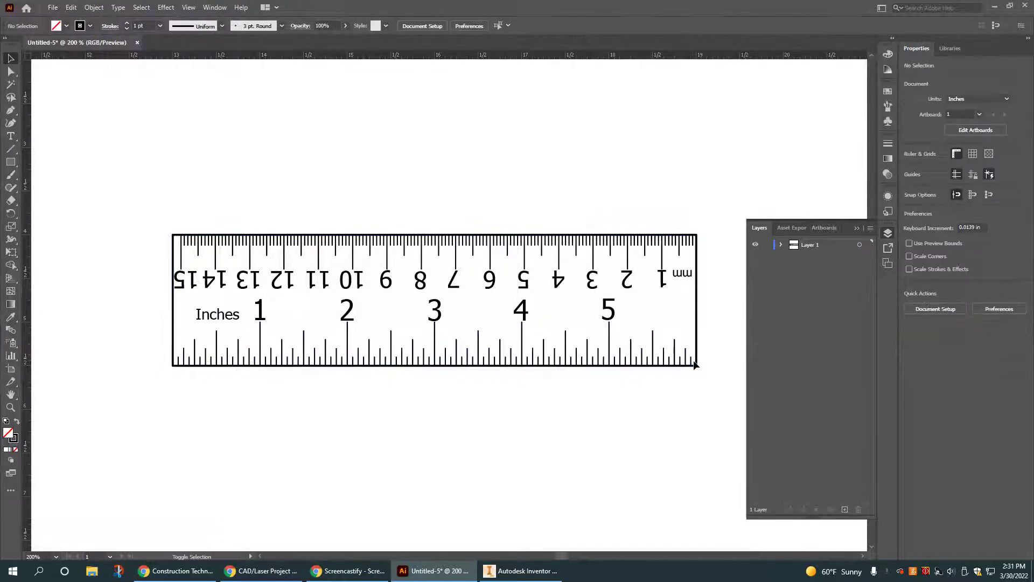
{"action": "left_click", "coordinate": [696, 325]}
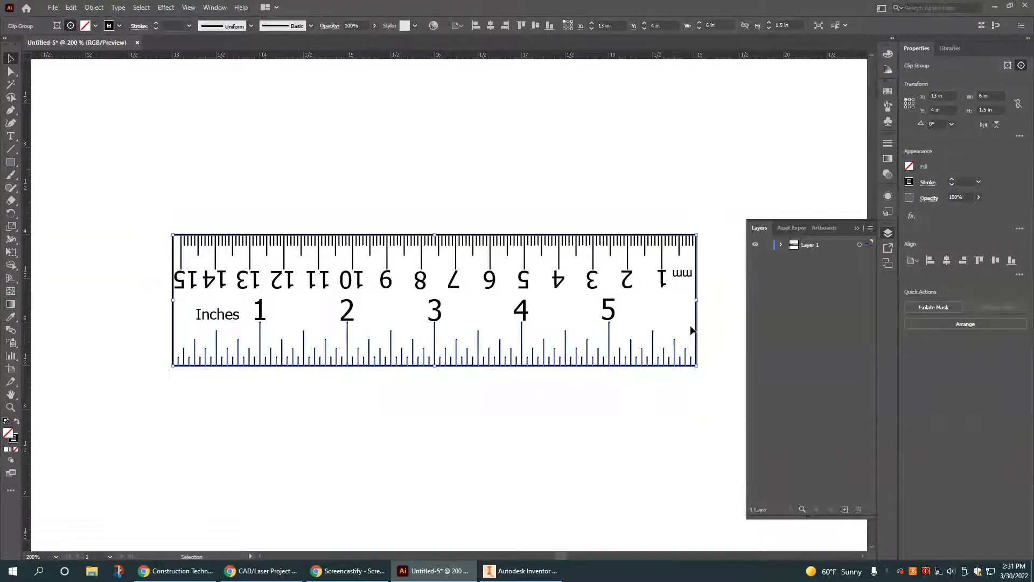
{"action": "left_click", "coordinate": [677, 351], "text": "shift"}
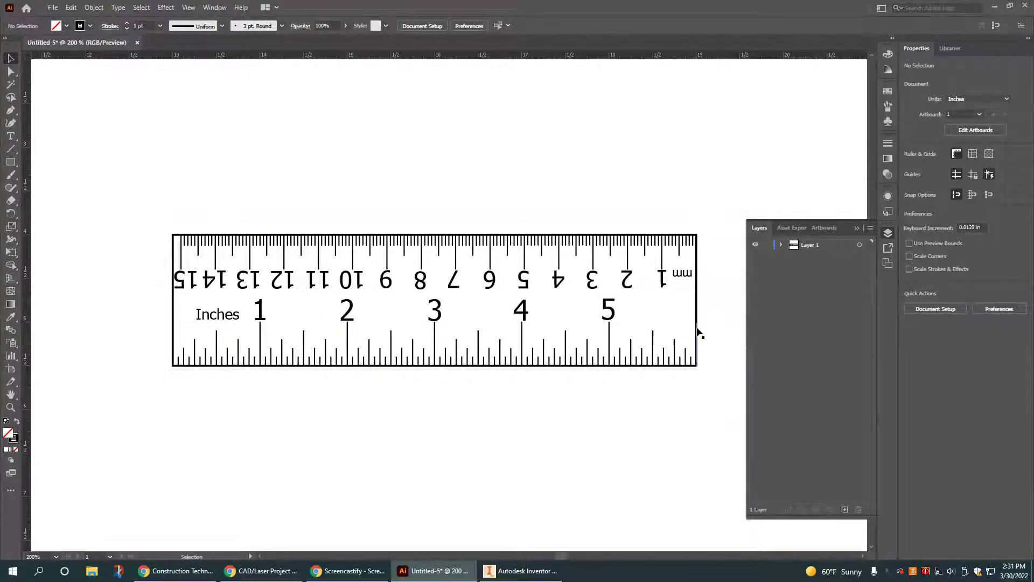
{"action": "left_click", "coordinate": [697, 301]}
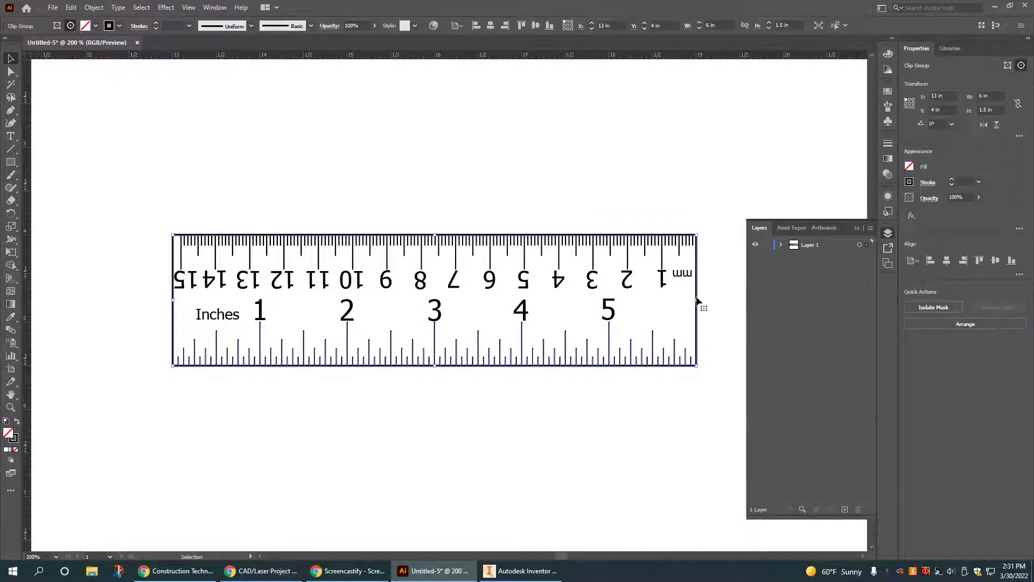
{"action": "left_click", "coordinate": [94, 7]}
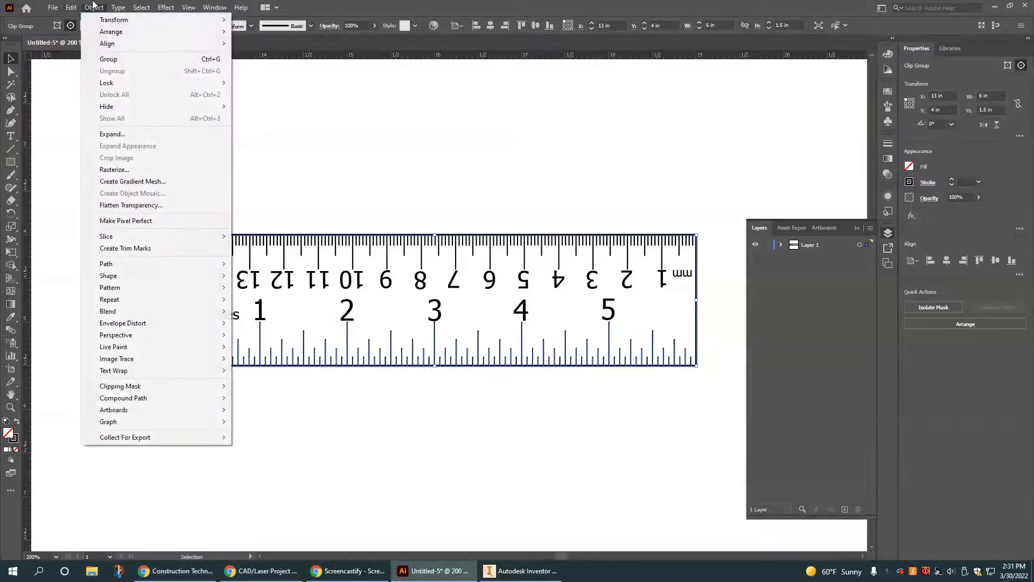
{"action": "left_click", "coordinate": [657, 203]}
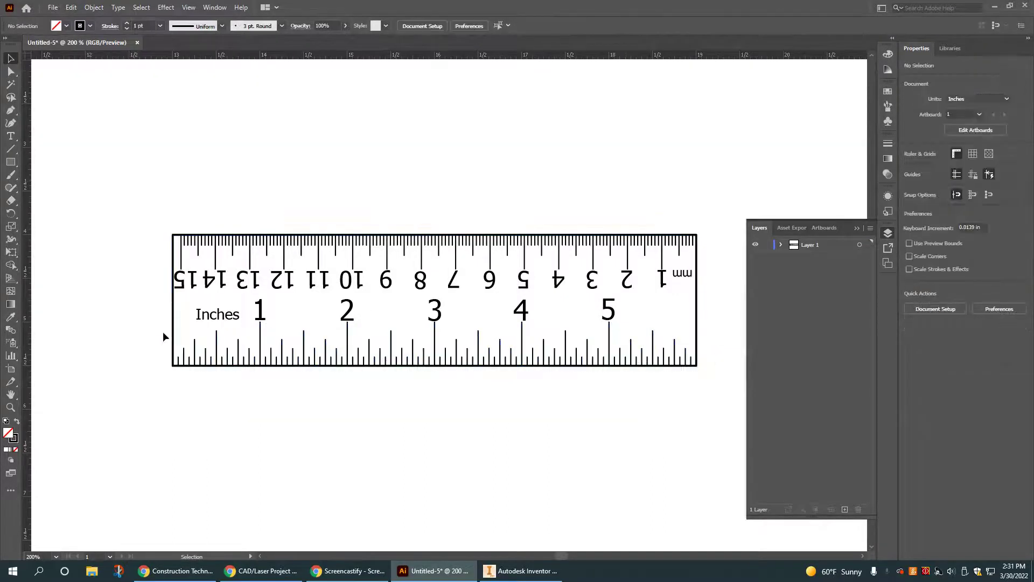
- With Direct Selection (A), pick the individual paths along the ruler's bottom edge
{"action": "left_click_drag", "start_coordinate": [175, 327], "coordinate": [699, 369]}
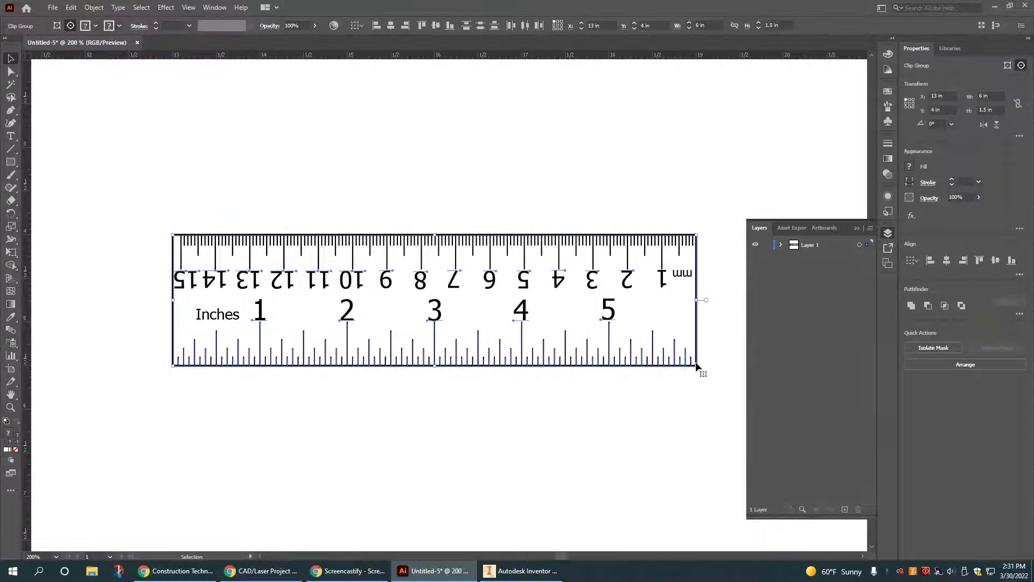
{"action": "key", "text": "a"}
{"action": "left_click", "coordinate": [340, 346]}
{"action": "left_click_drag", "start_coordinate": [210, 364], "coordinate": [694, 365]}
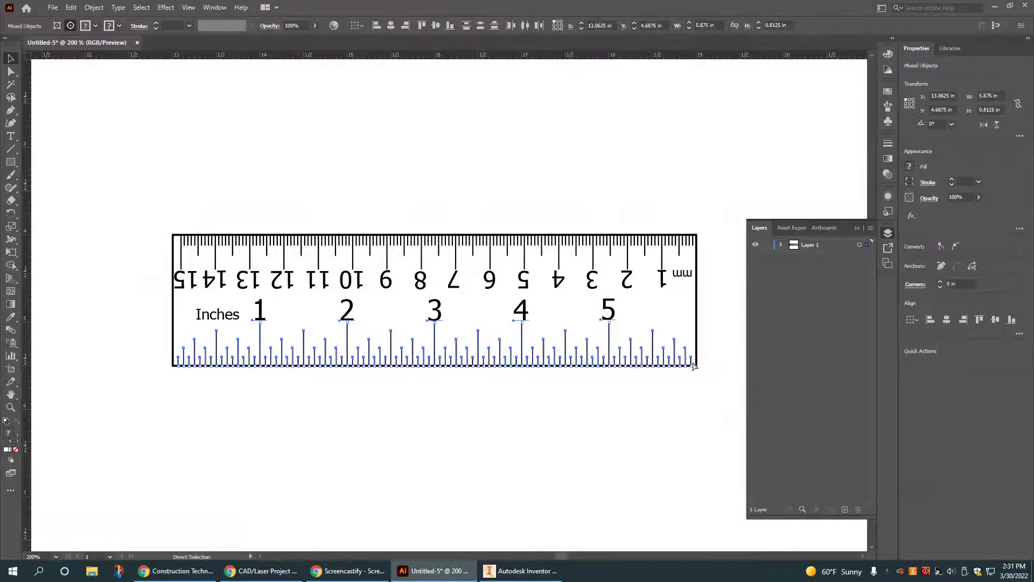
{"action": "key", "text": "v"}
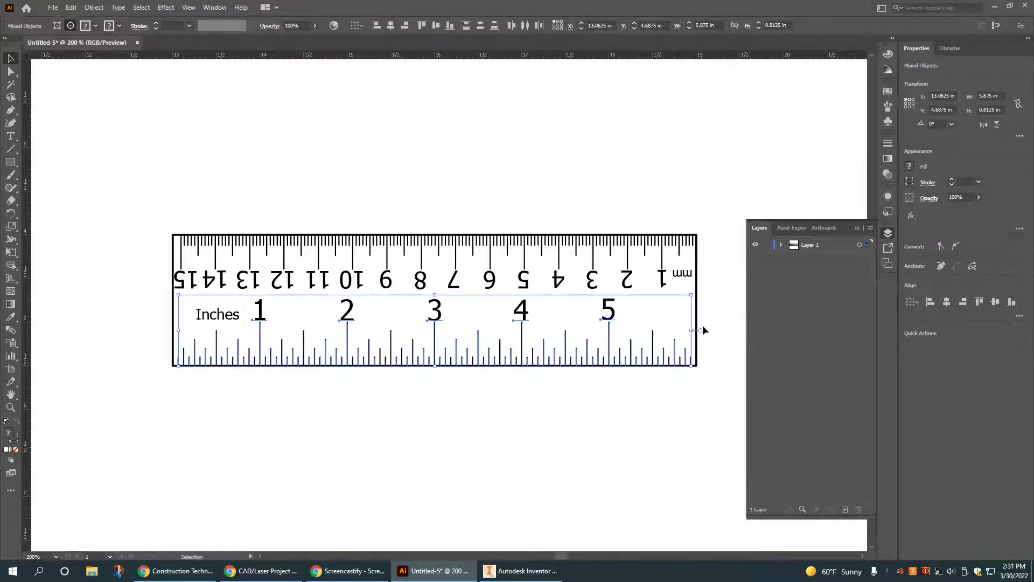
- Direct-select the ruler's outer border rectangle and make its stroke red
{"action": "key", "text": "a"}
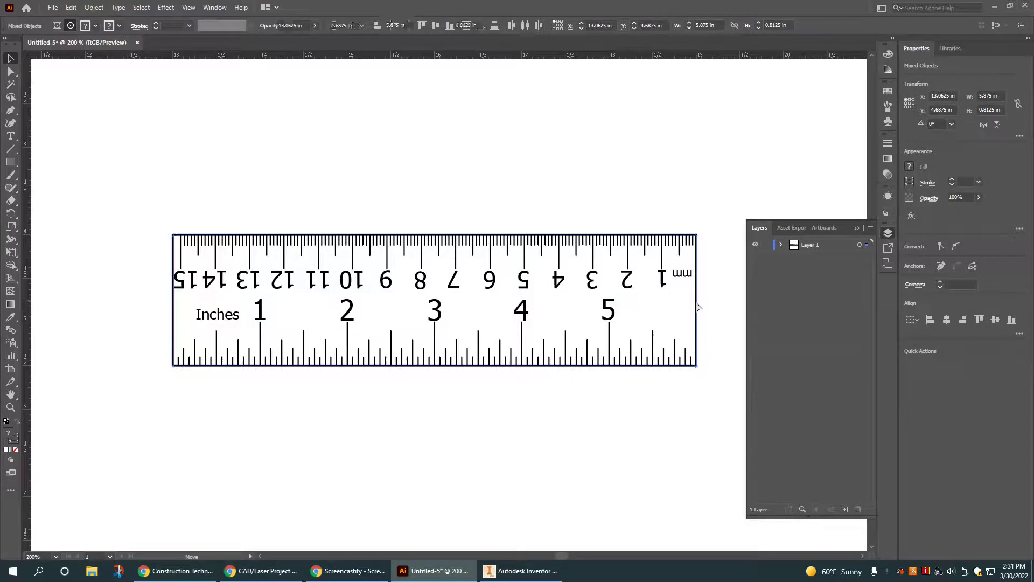
{"action": "left_click", "coordinate": [697, 302]}
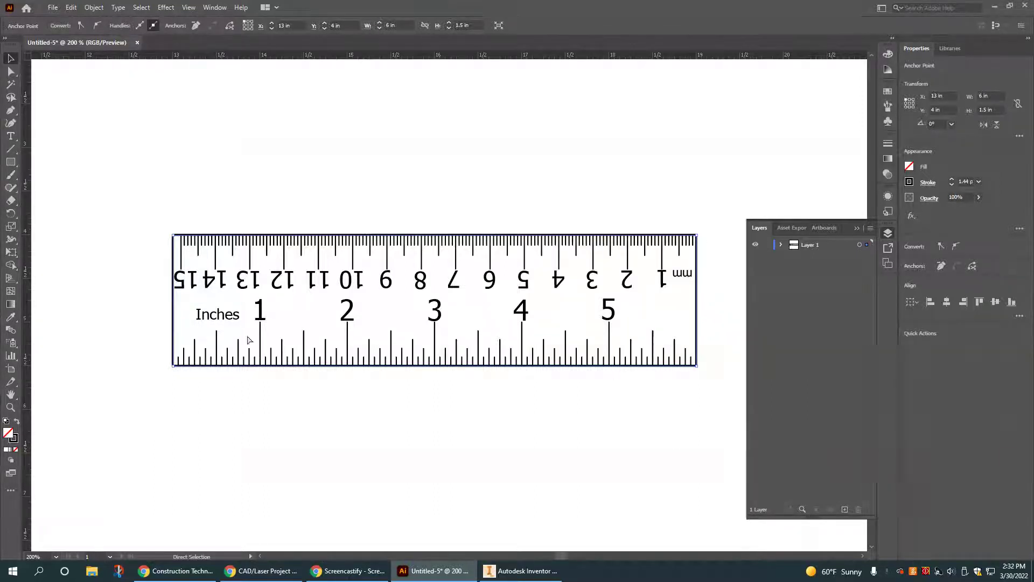
{"action": "left_click", "coordinate": [909, 182]}
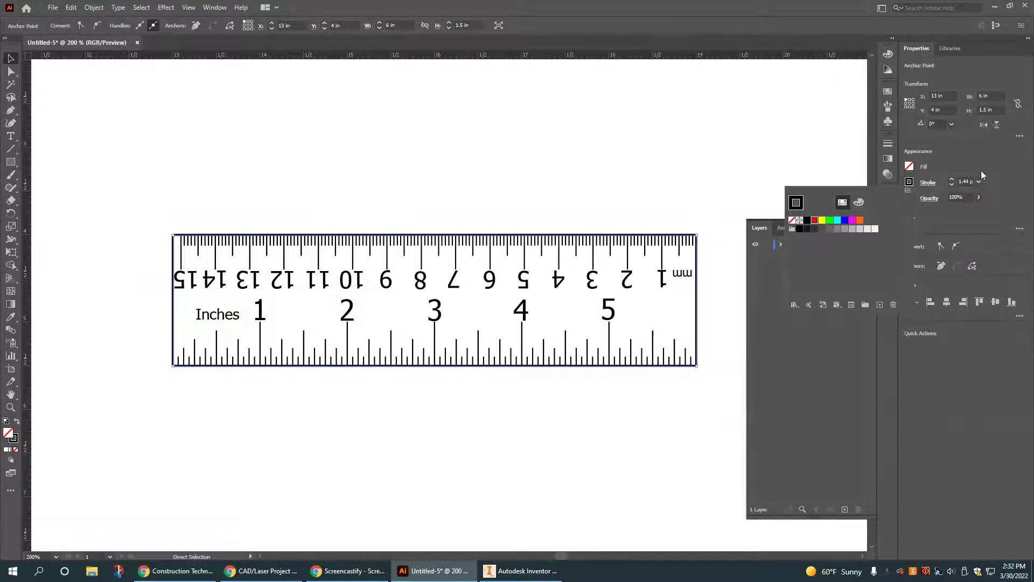
{"action": "left_click", "coordinate": [815, 221]}
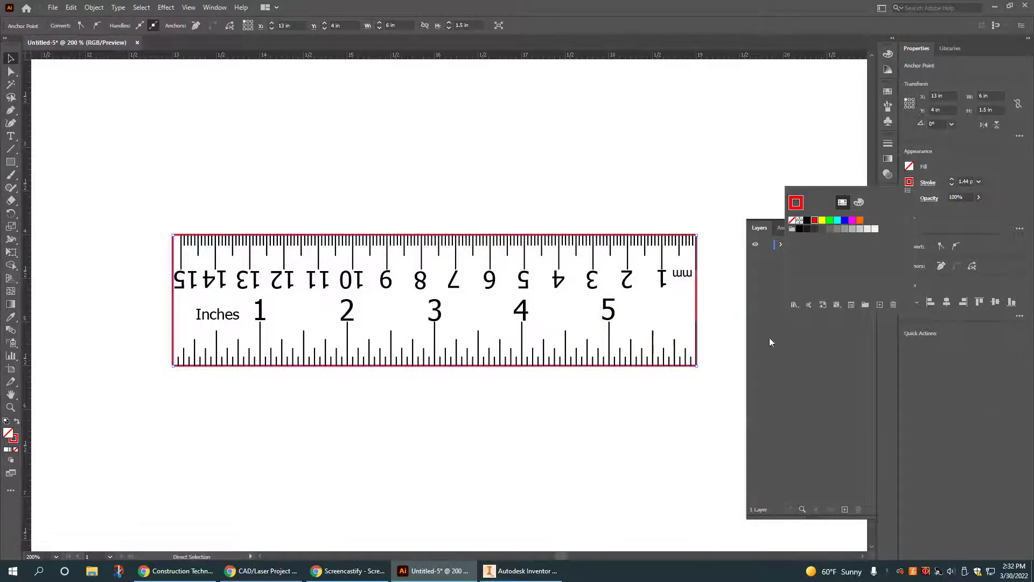
- Set the border's stroke weight to .001 inches, giving a 0.072 pt hairline
{"action": "left_click", "coordinate": [962, 180]}
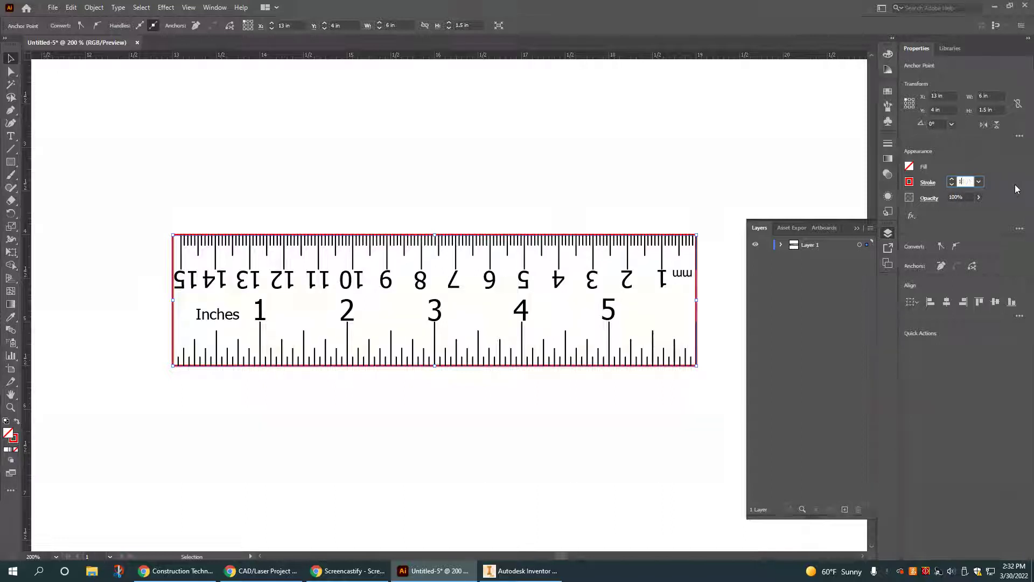
{"action": "key", "text": "BackSpace"}
{"action": "type", "text": ".001"}
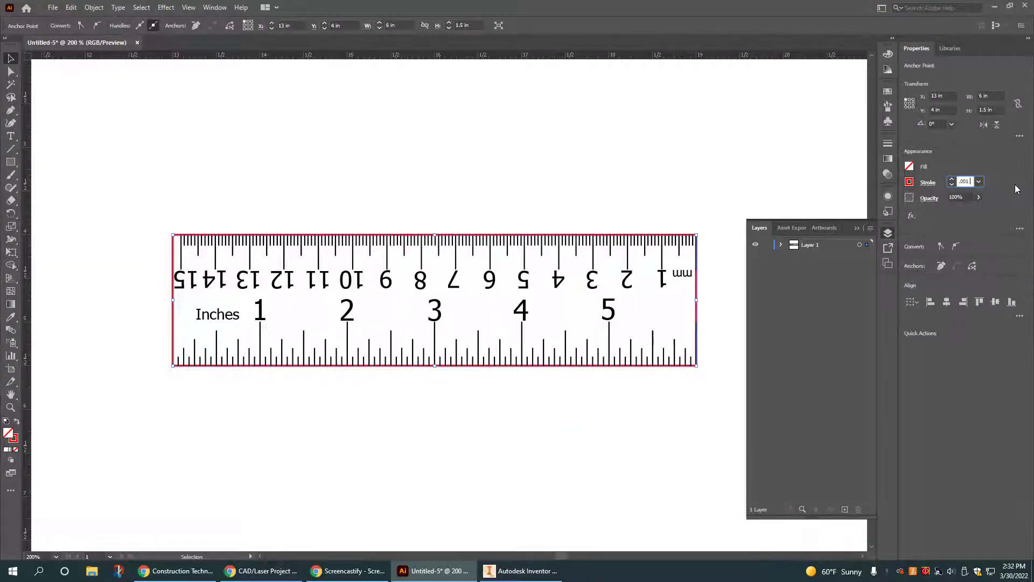
{"action": "type", "text": " in"}
{"action": "type", "text": "ches"}
{"action": "key", "text": "Return"}
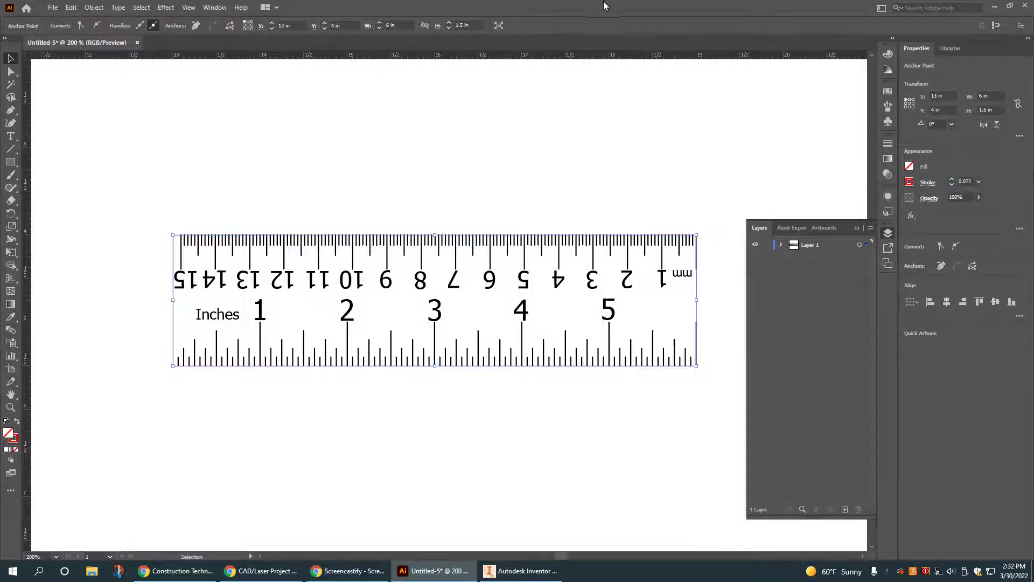
{"action": "left_click", "coordinate": [961, 181]}
{"action": "left_click", "coordinate": [663, 156]}
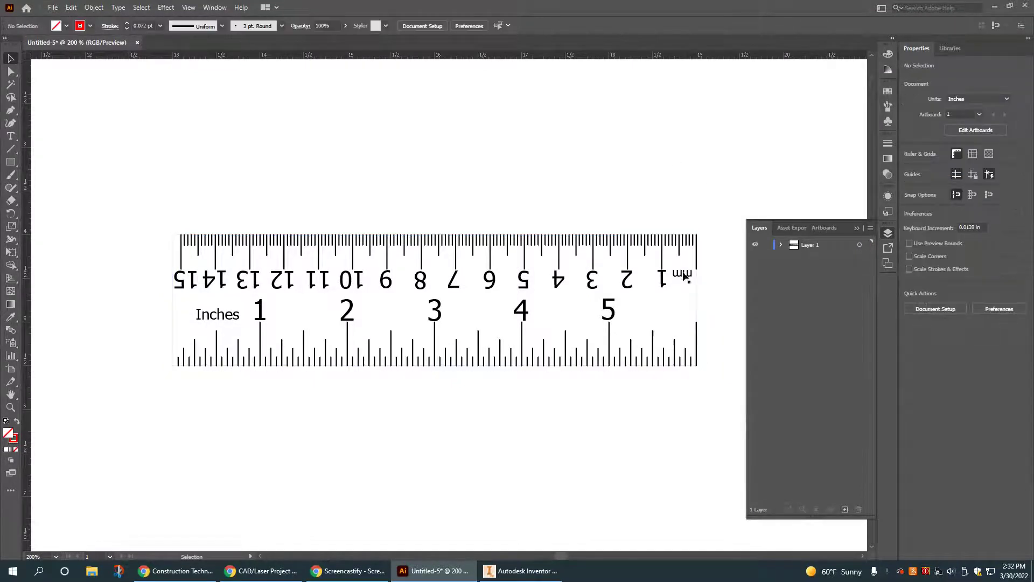
{"action": "left_click", "coordinate": [693, 298]}
{"action": "left_click", "coordinate": [692, 403]}
{"action": "left_click", "coordinate": [419, 359]}
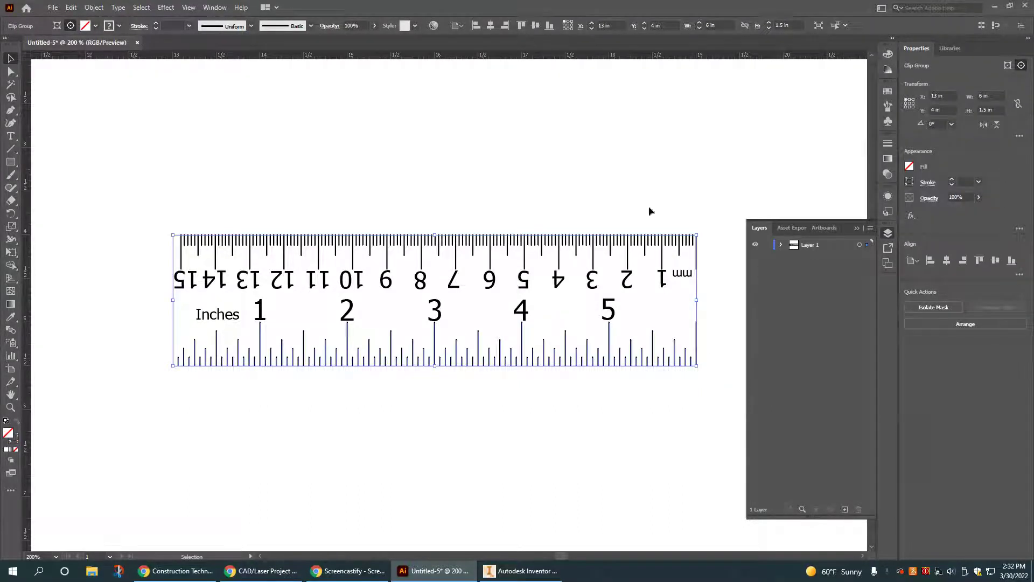
{"action": "left_click", "coordinate": [610, 317]}
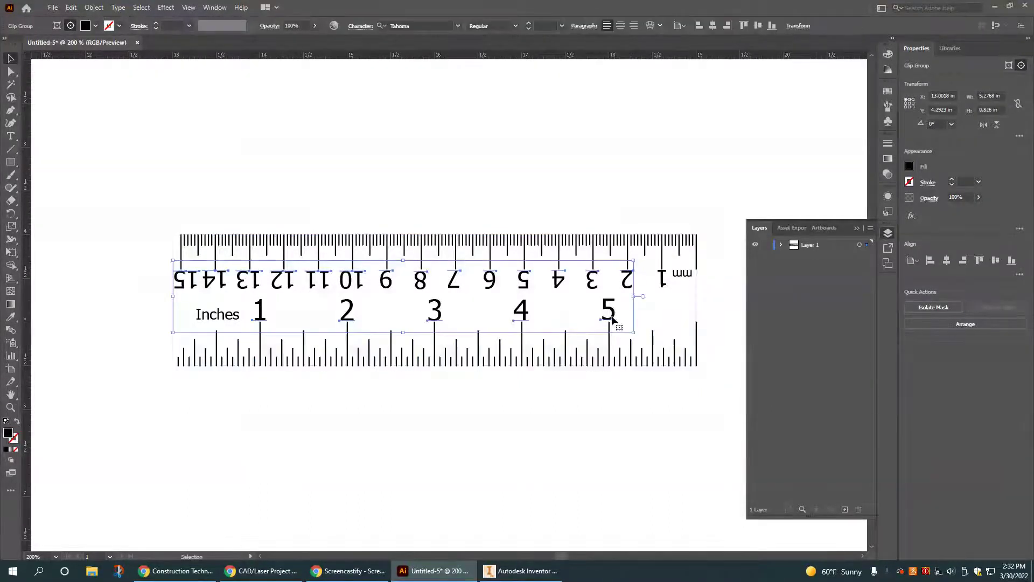
{"action": "left_click", "coordinate": [749, 175]}
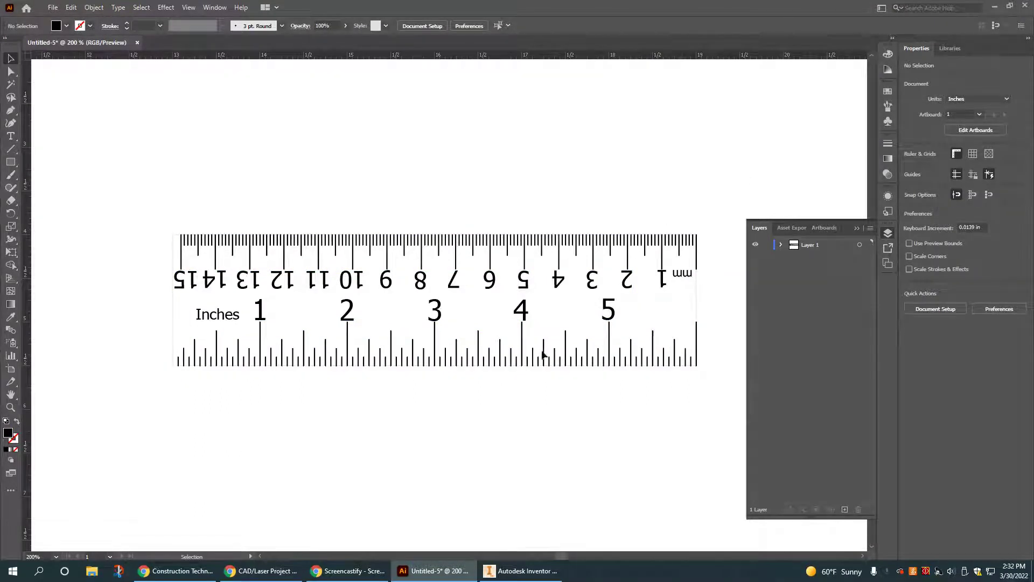
{"action": "left_click_drag", "start_coordinate": [176, 334], "coordinate": [695, 365]}
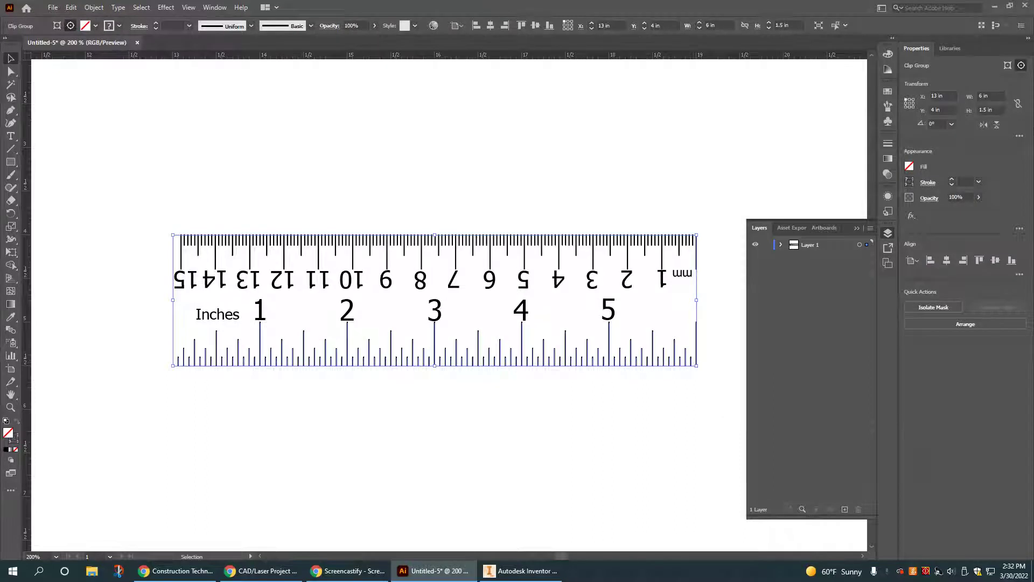
{"action": "left_click", "coordinate": [911, 166]}
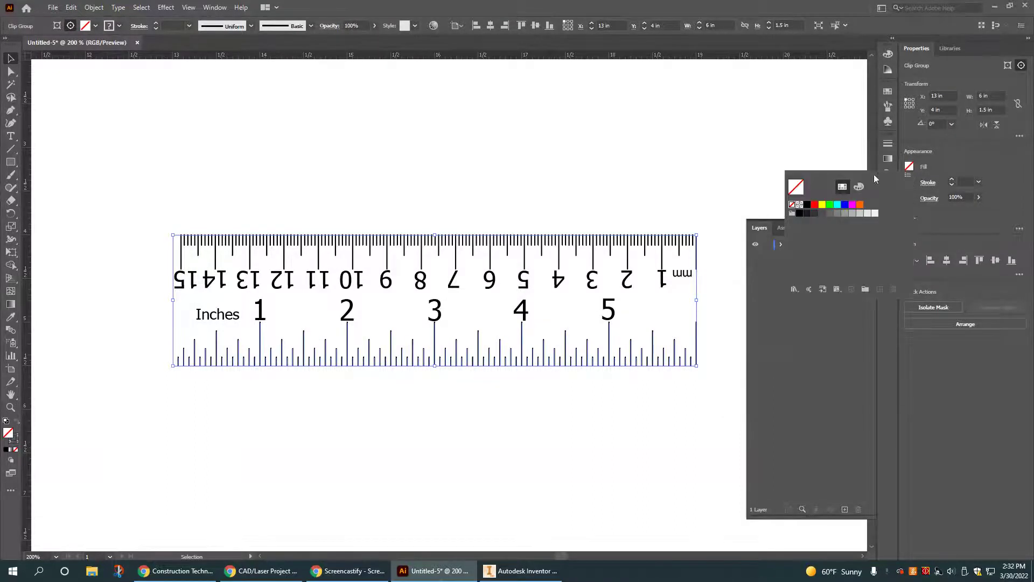
{"action": "left_click", "coordinate": [807, 205]}
{"action": "key", "text": "Escape"}
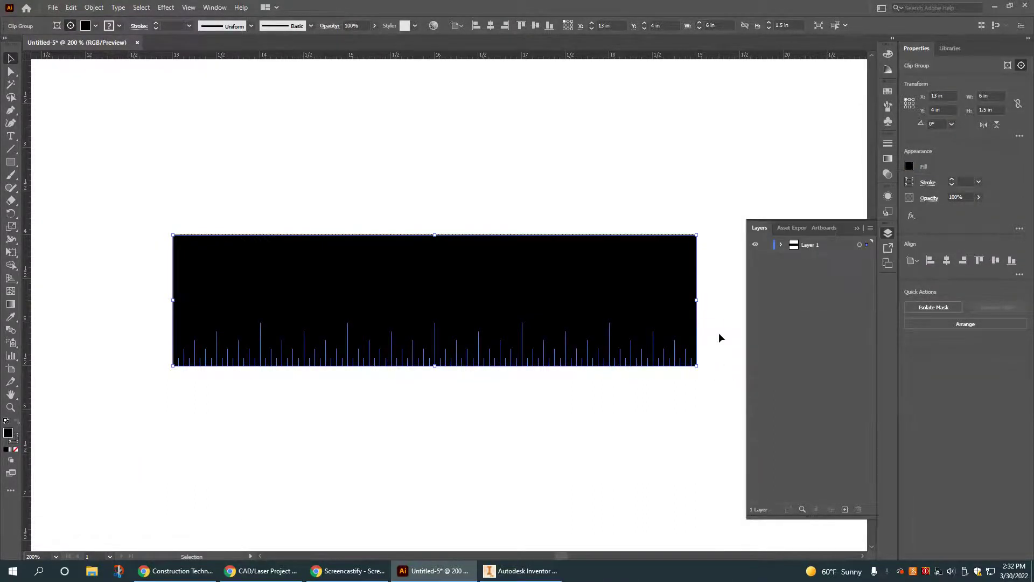
{"action": "key", "text": "ctrl+z"}
{"action": "left_click", "coordinate": [496, 436]}
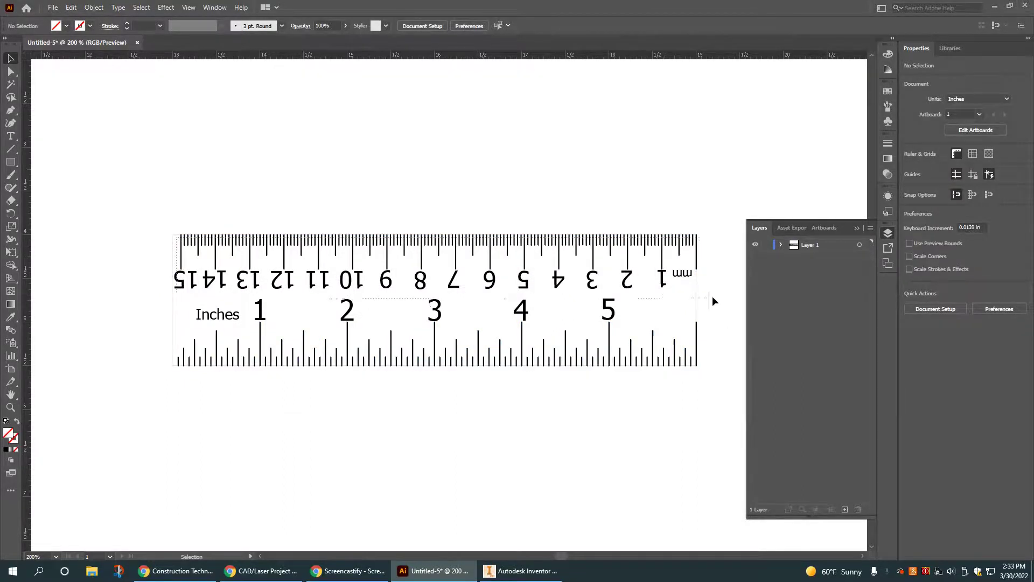
{"action": "left_click", "coordinate": [695, 284]}
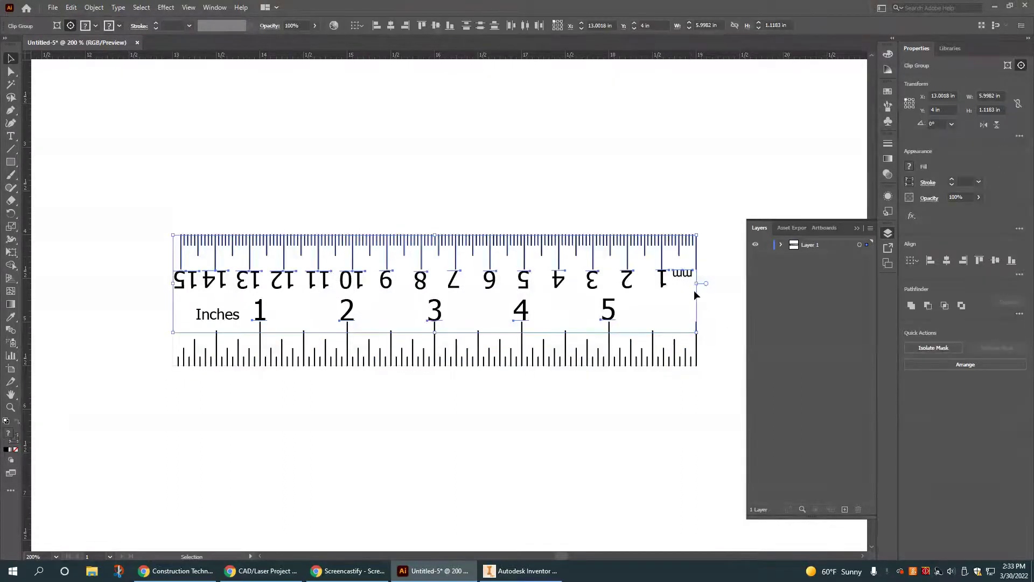
{"action": "left_click", "coordinate": [910, 184]}
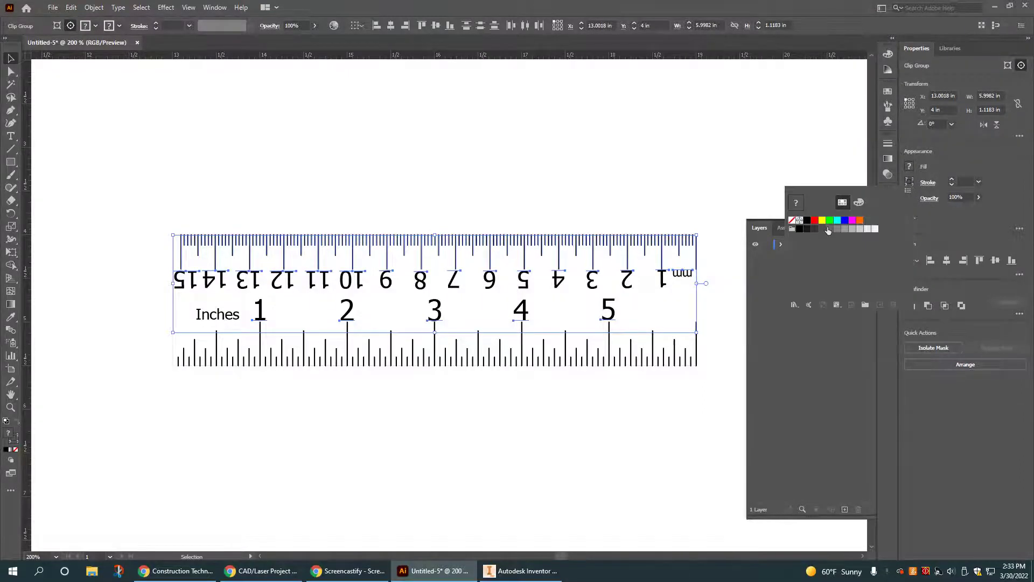
{"action": "left_click", "coordinate": [807, 220]}
{"action": "key", "text": "Escape"}
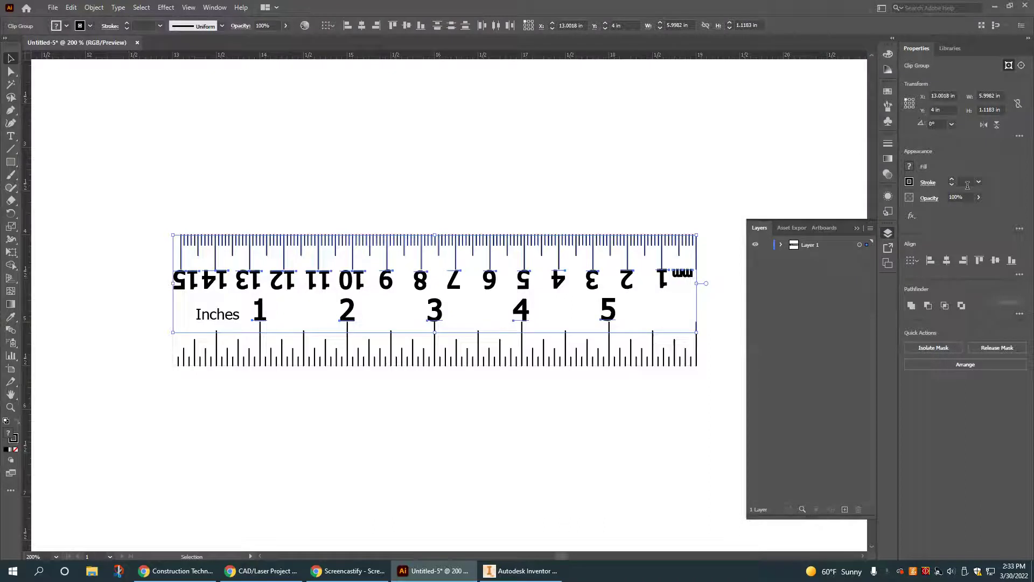
{"action": "key", "text": "ctrl+z"}
{"action": "left_click", "coordinate": [373, 145]}
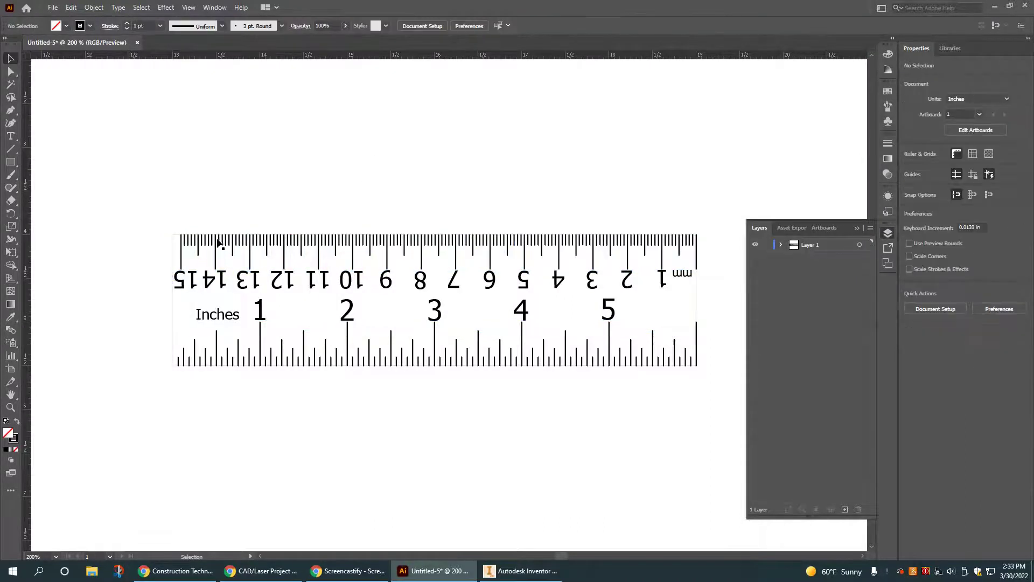
{"action": "left_click", "coordinate": [695, 261]}
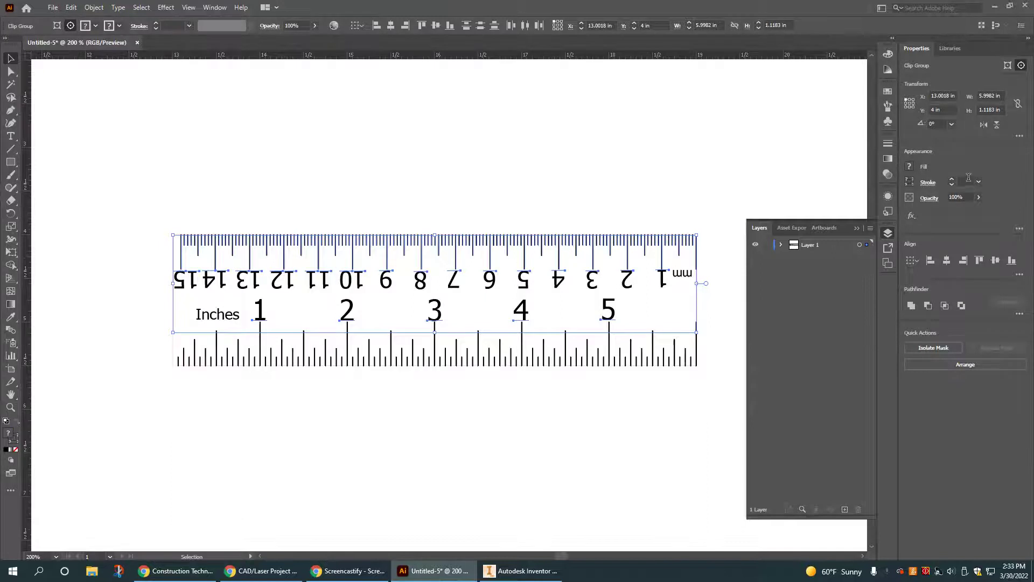
{"action": "left_click", "coordinate": [967, 181]}
{"action": "left_click", "coordinate": [700, 183]}
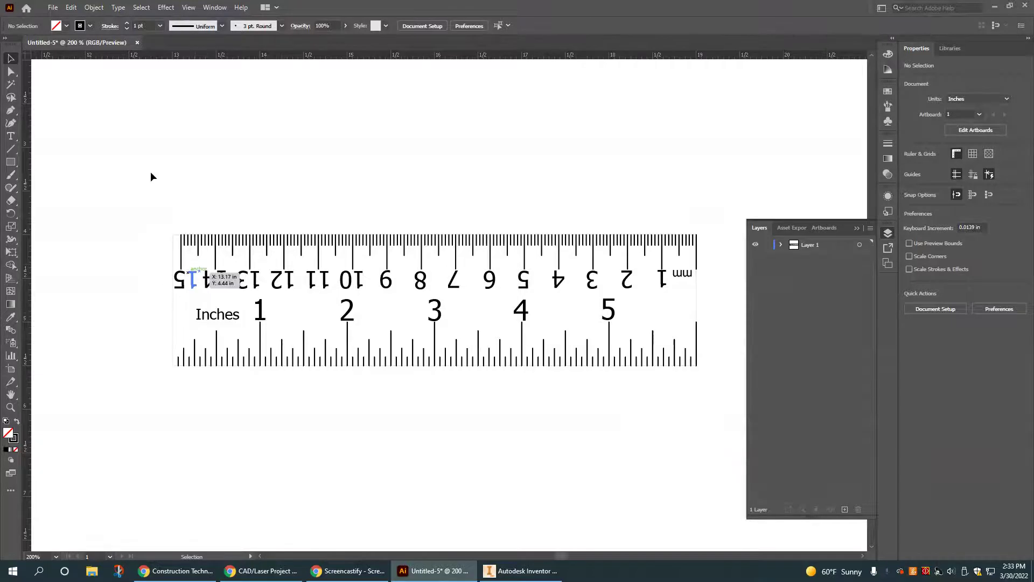
{"action": "left_click_drag", "start_coordinate": [720, 208], "coordinate": [123, 397]}
{"action": "left_click", "coordinate": [303, 418]}
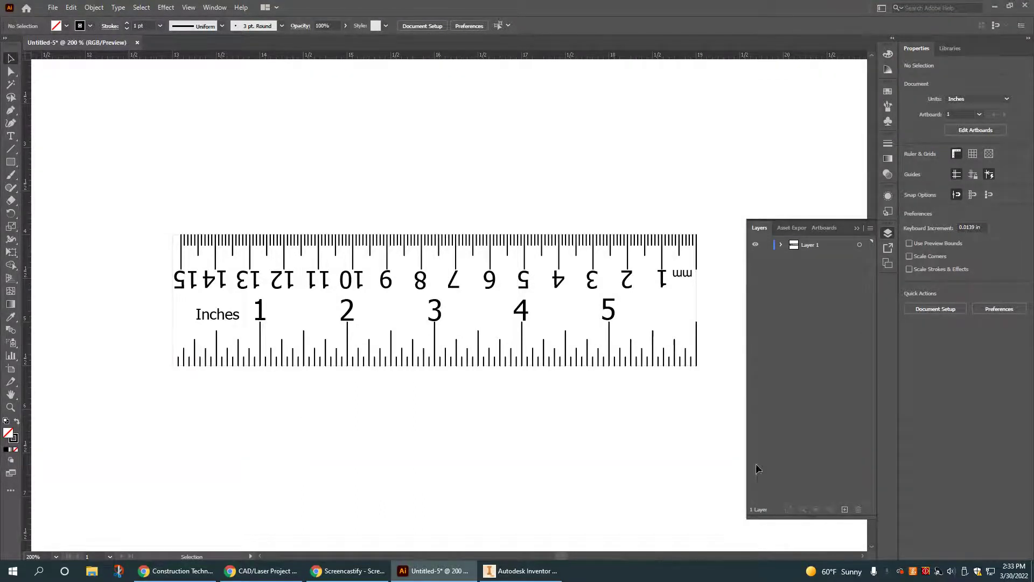
{"action": "left_click_drag", "start_coordinate": [726, 380], "coordinate": [148, 222]}
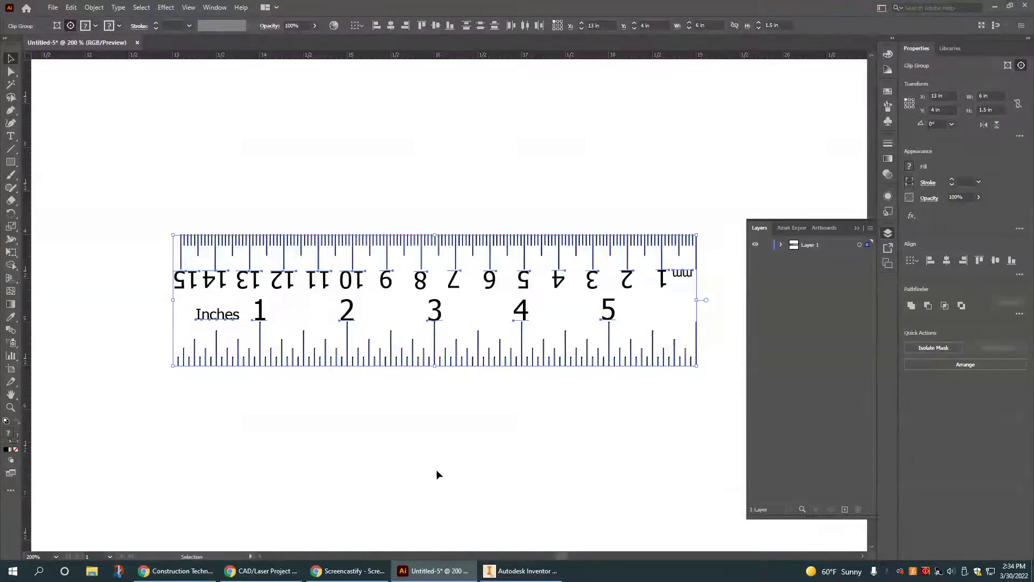
{"action": "left_click", "coordinate": [467, 466]}
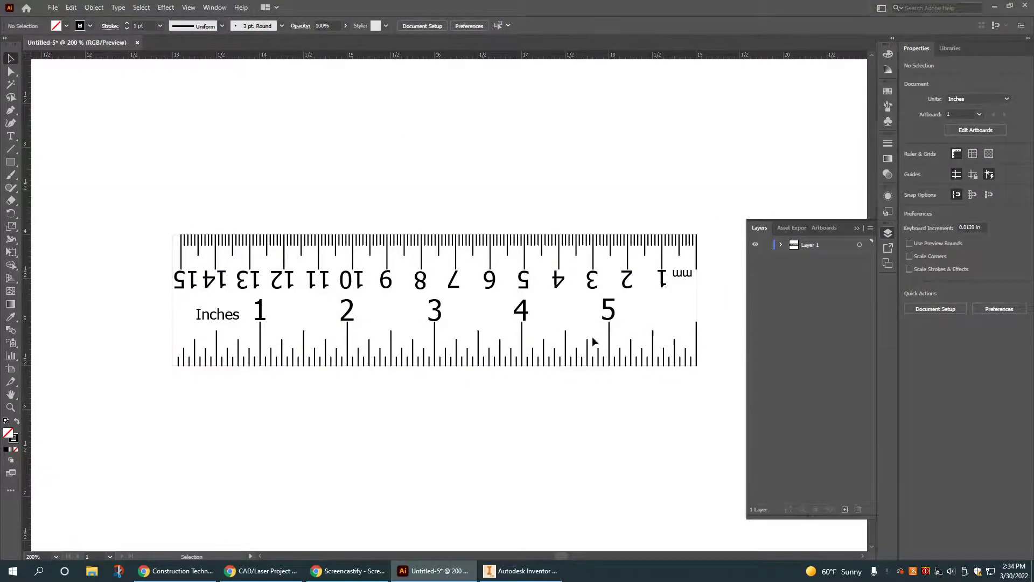
{"action": "left_click", "coordinate": [52, 7]}
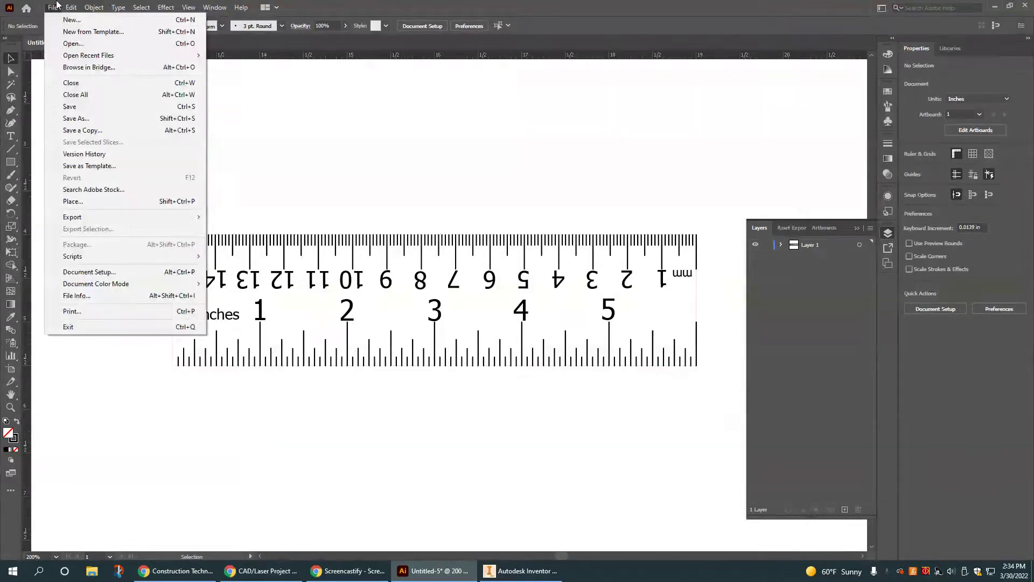
{"action": "left_click", "coordinate": [95, 117]}
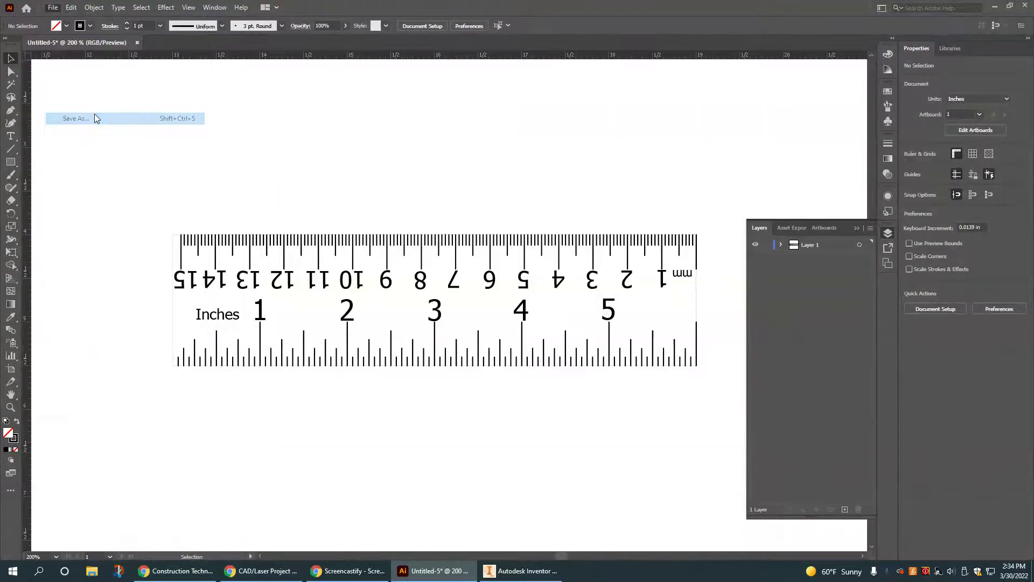
{"action": "left_click", "coordinate": [339, 250]}
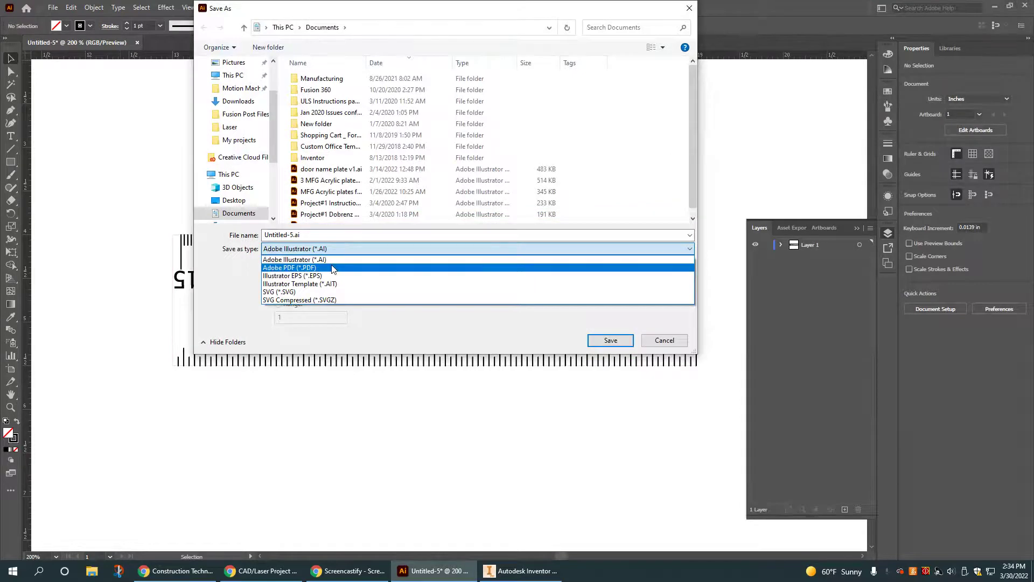
{"action": "left_click", "coordinate": [331, 266]}
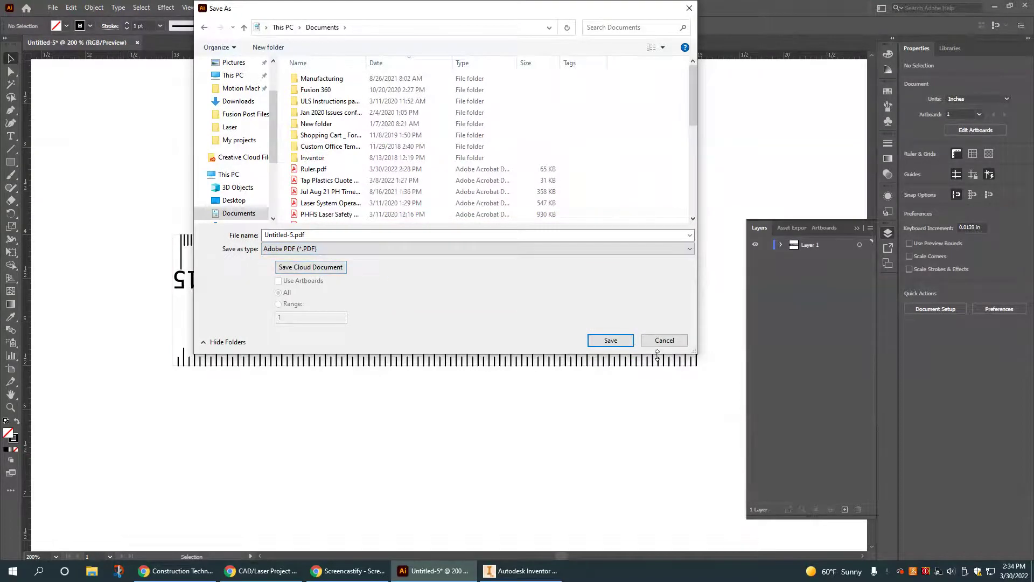
{"action": "left_click", "coordinate": [664, 340]}
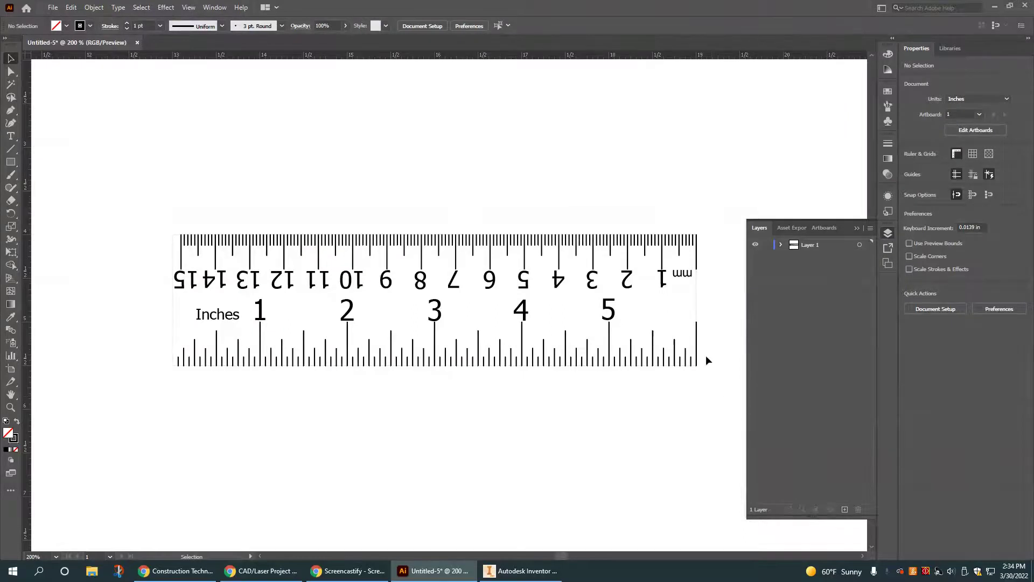
- Give the selected ruler artwork a blue stroke
{"action": "left_click_drag", "start_coordinate": [680, 330], "coordinate": [177, 363]}
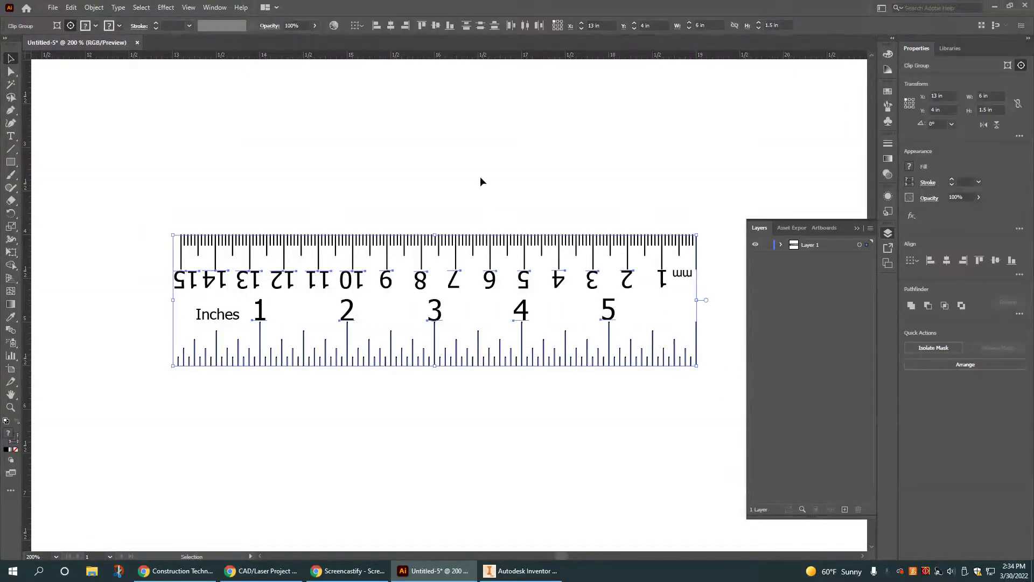
{"action": "left_click", "coordinate": [910, 183]}
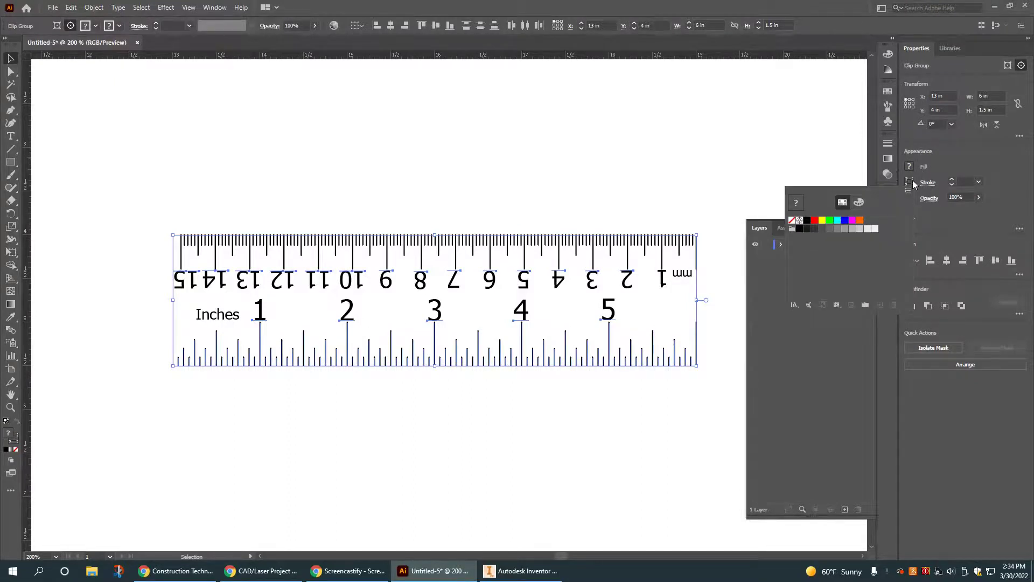
{"action": "left_click", "coordinate": [844, 222]}
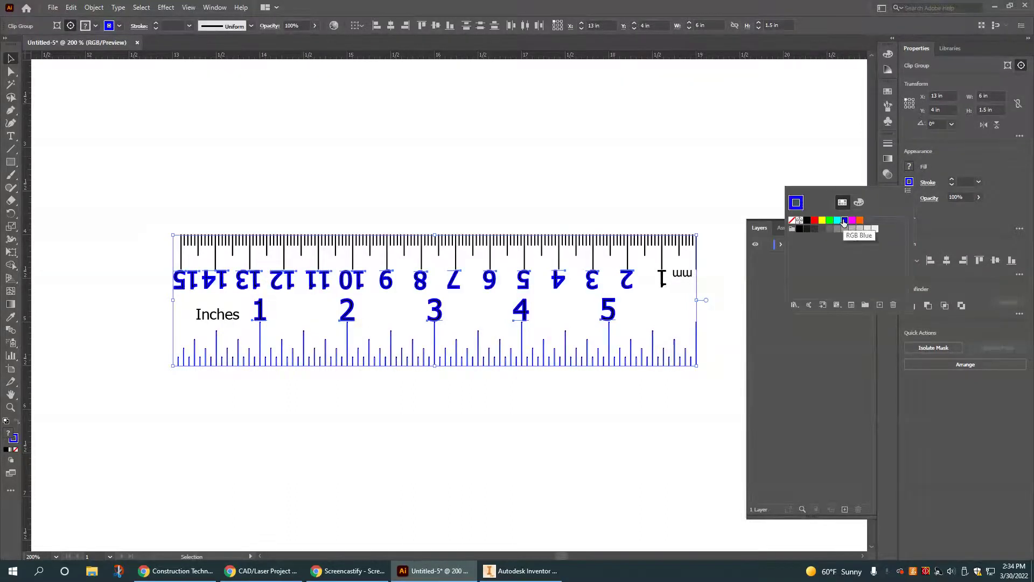
{"action": "left_click", "coordinate": [690, 371]}
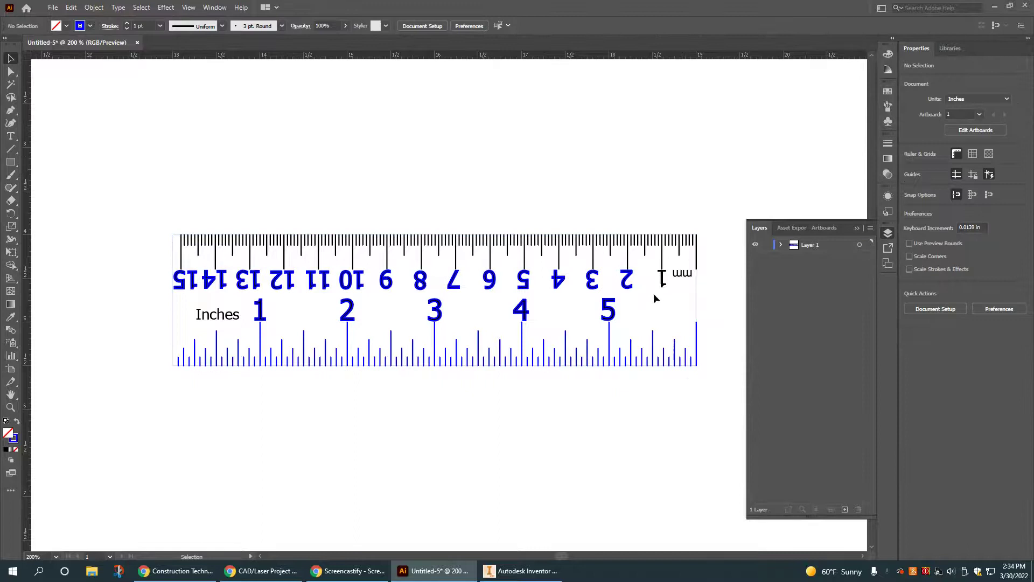
{"action": "left_click", "coordinate": [181, 275]}
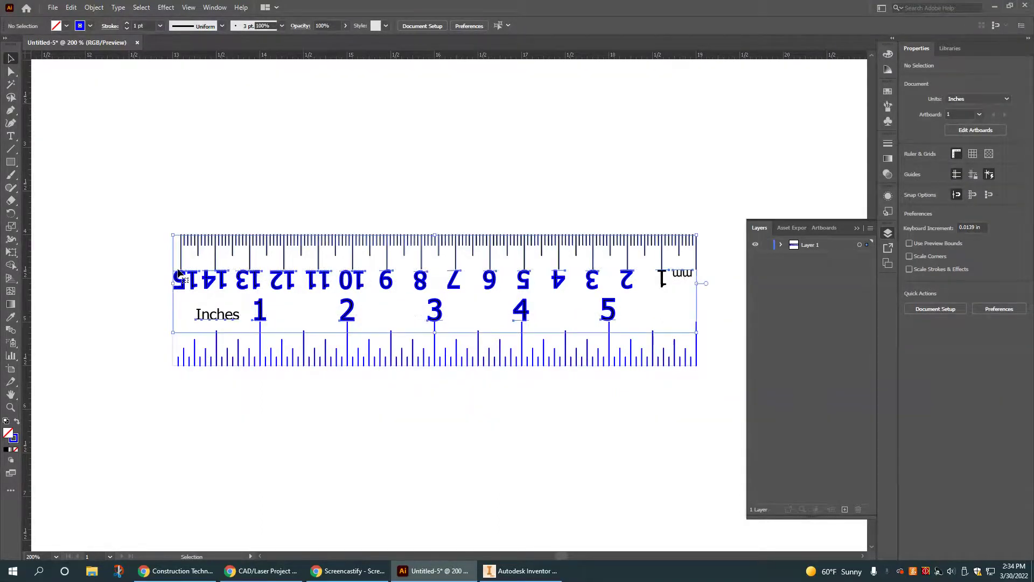
{"action": "left_click", "coordinate": [322, 176]}
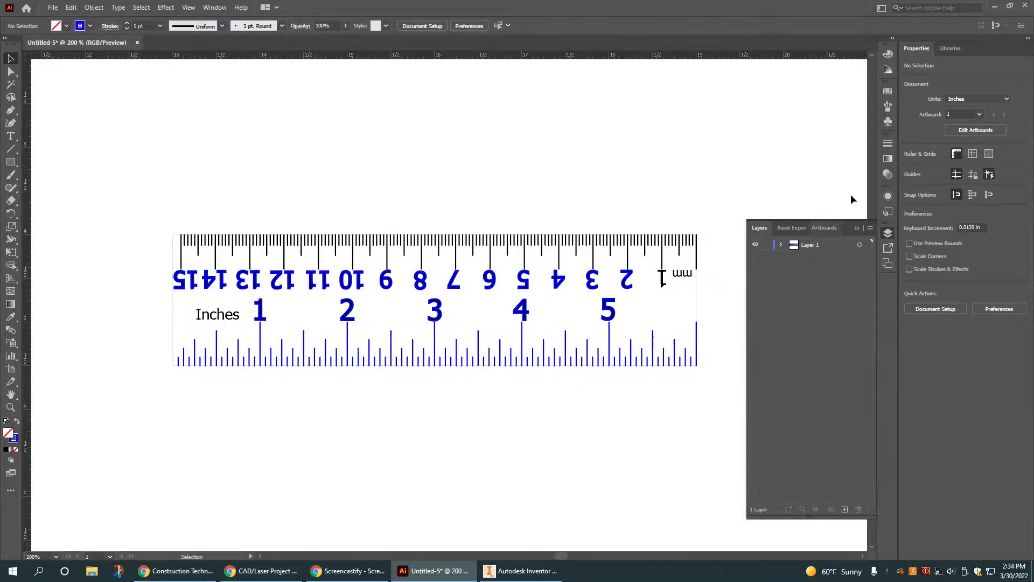
- Select the mm numbers group, set its fill to None, then solid black
{"action": "left_click", "coordinate": [589, 278]}
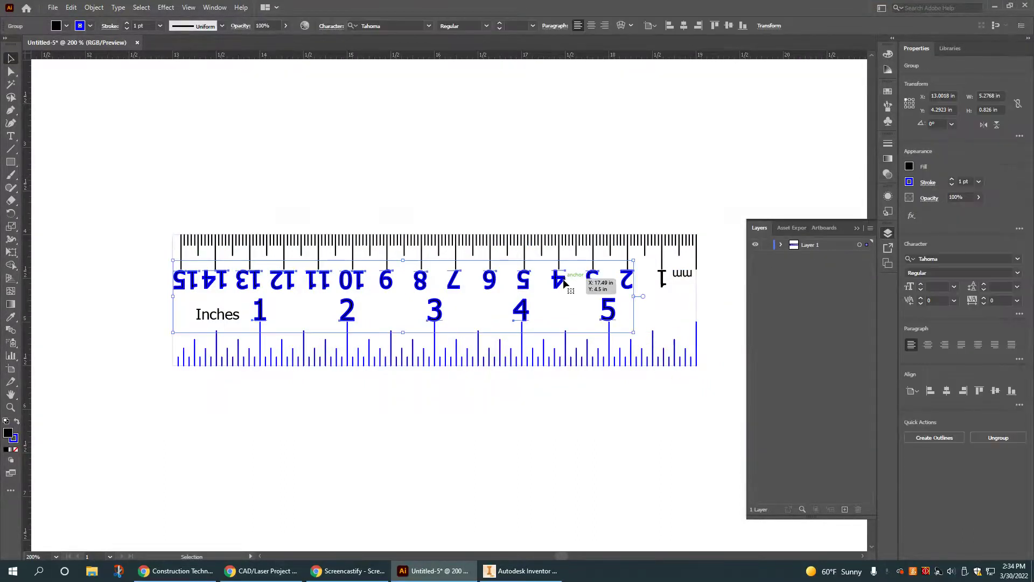
{"action": "left_click", "coordinate": [913, 183]}
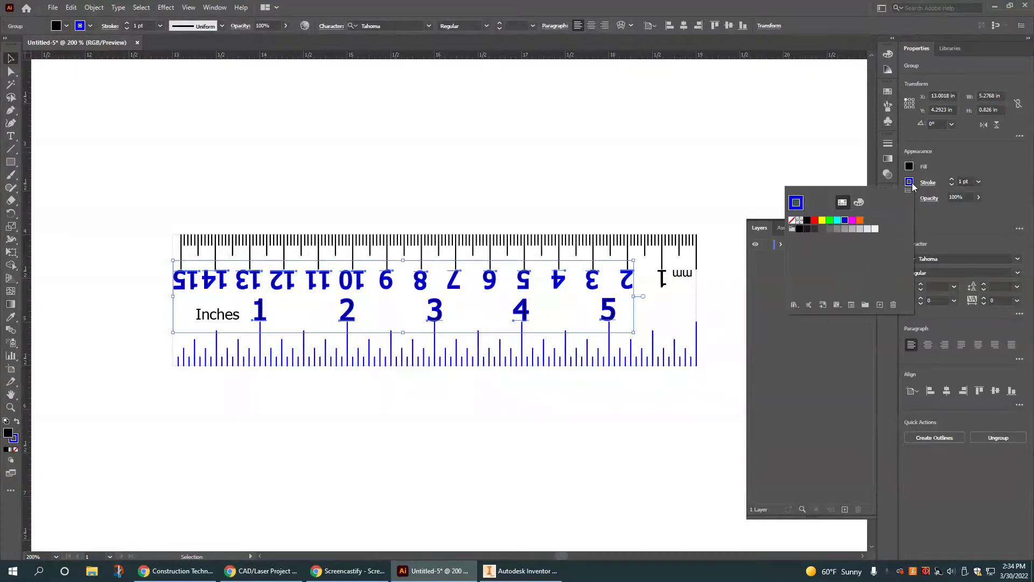
{"action": "left_click", "coordinate": [929, 168]}
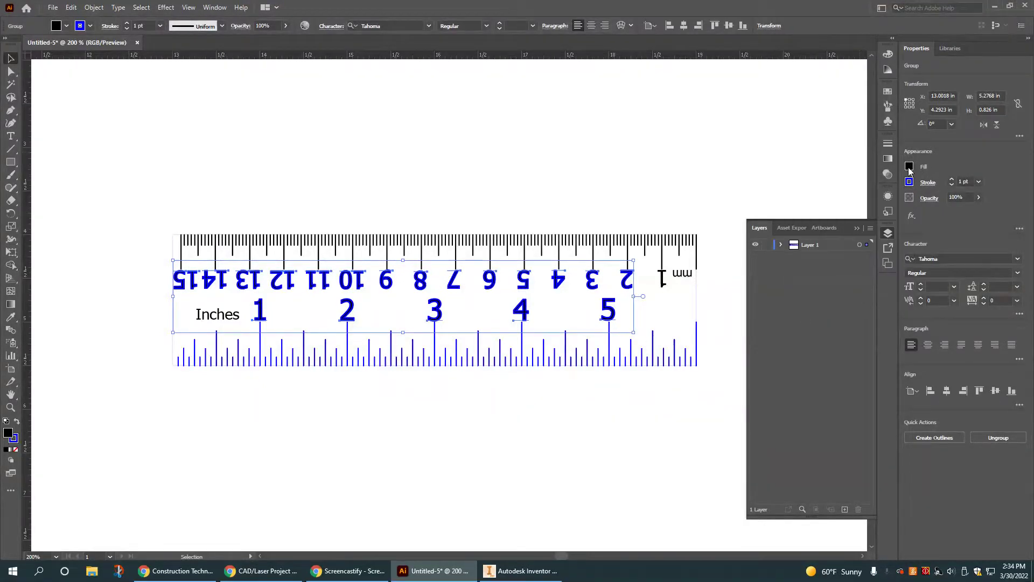
{"action": "left_click", "coordinate": [909, 168]}
{"action": "left_click", "coordinate": [792, 205]}
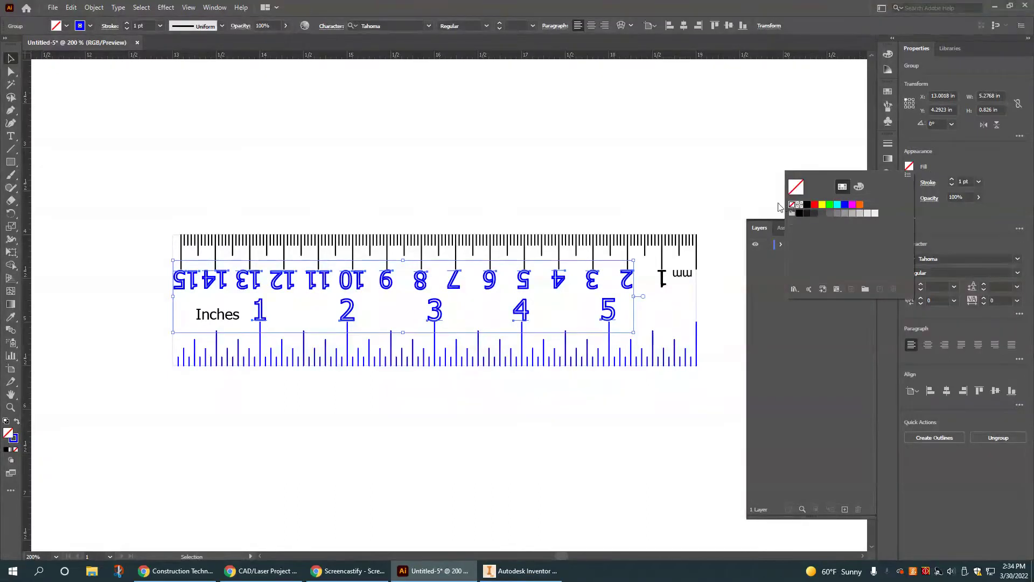
{"action": "left_click", "coordinate": [910, 166]}
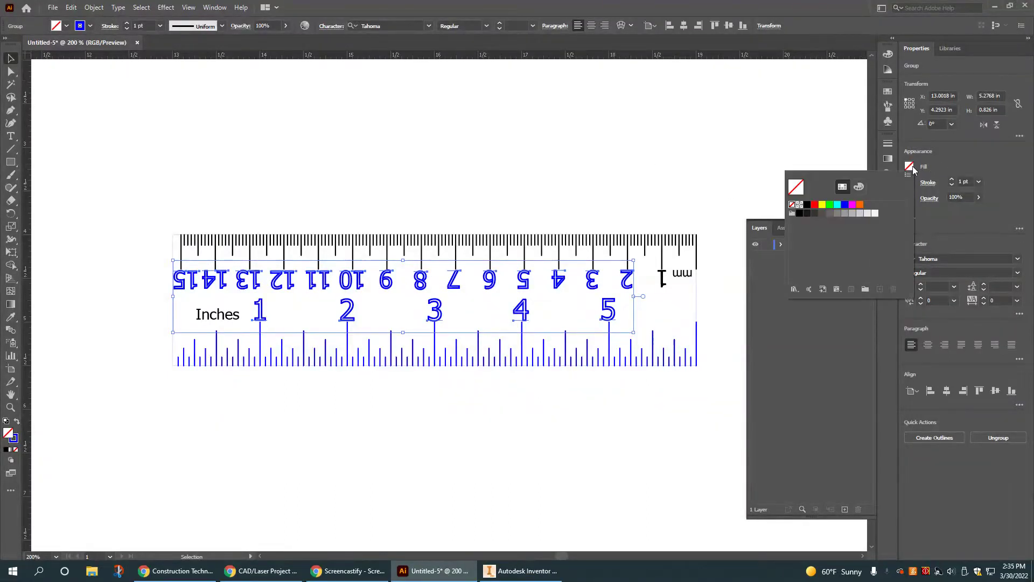
{"action": "left_click", "coordinate": [803, 212]}
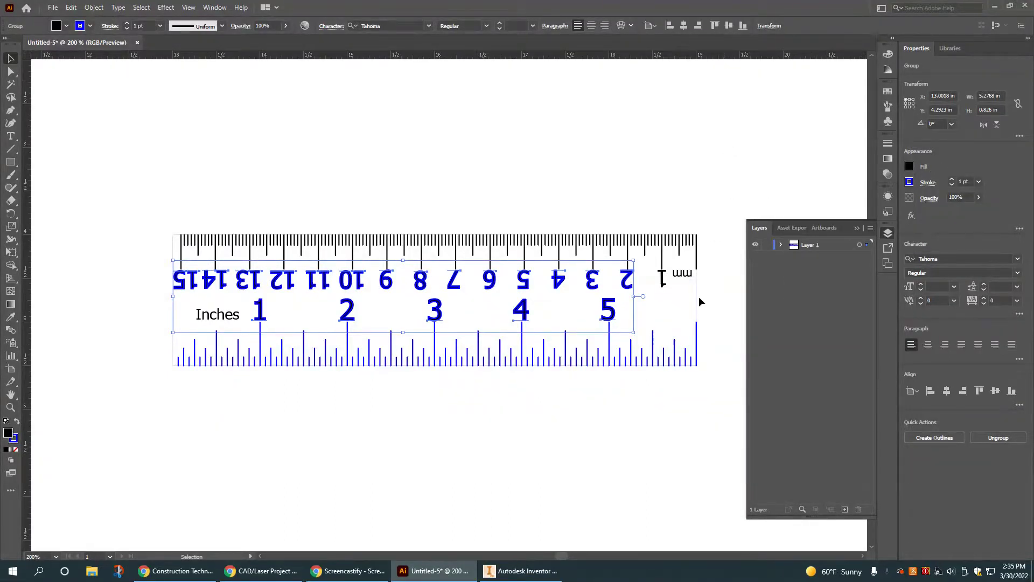
- Select the ruler clip group, then its red 1.44 pt outer border path
{"action": "left_click", "coordinate": [446, 263]}
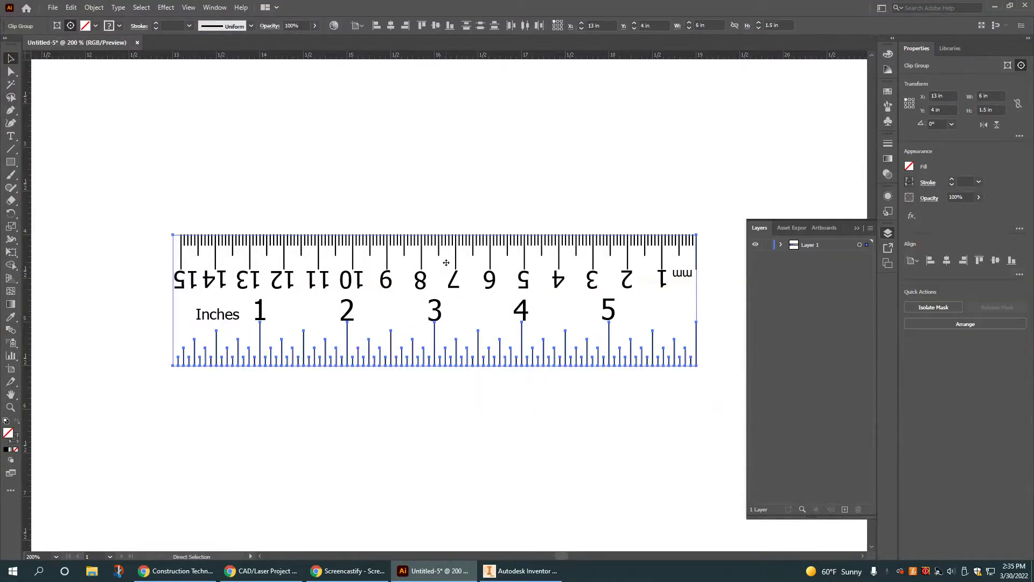
{"action": "left_click", "coordinate": [474, 259]}
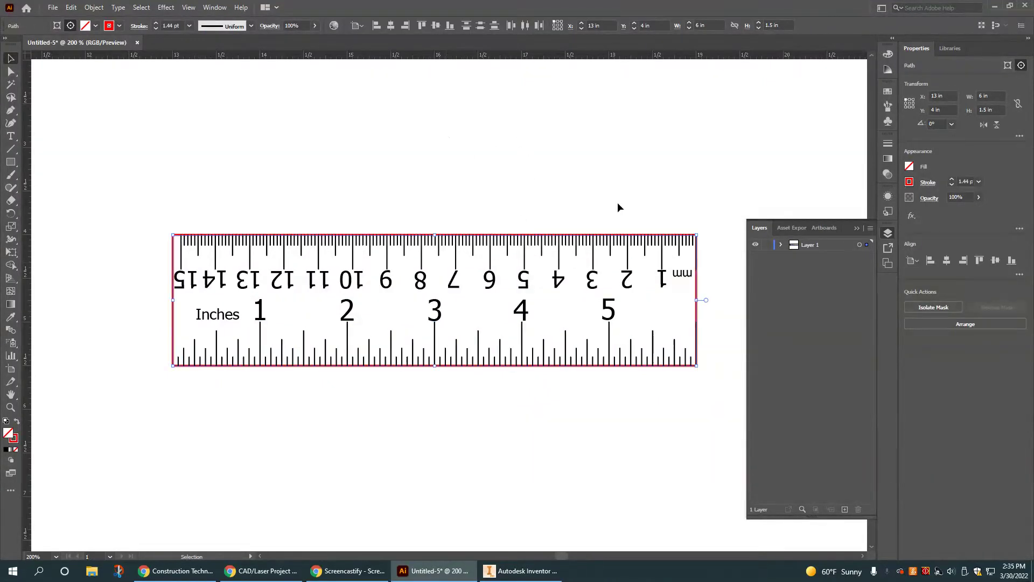